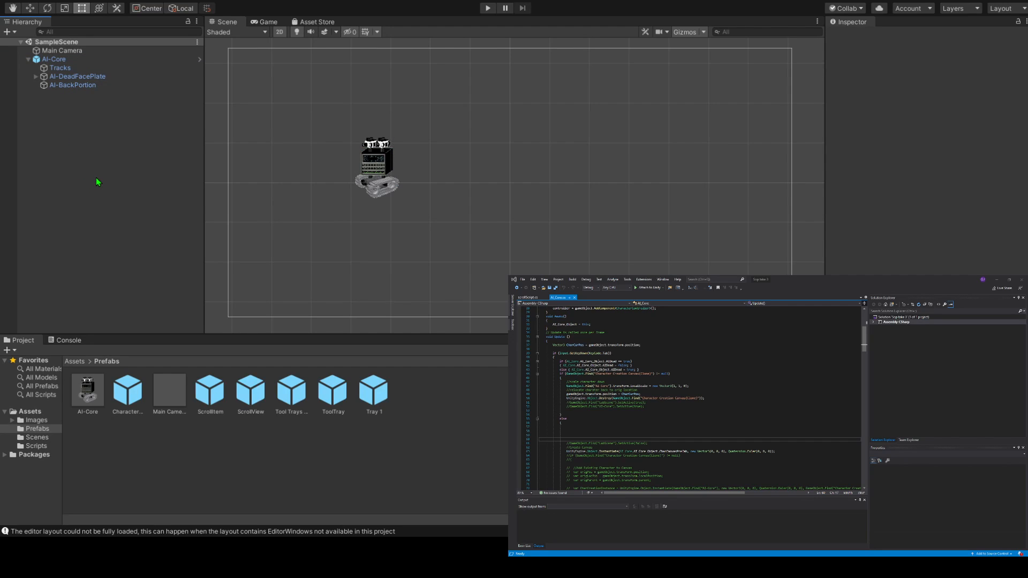
# Inspect the AI-Core object and the ScrollItem and ScrollView prefabs.
pyautogui.click(54, 60)
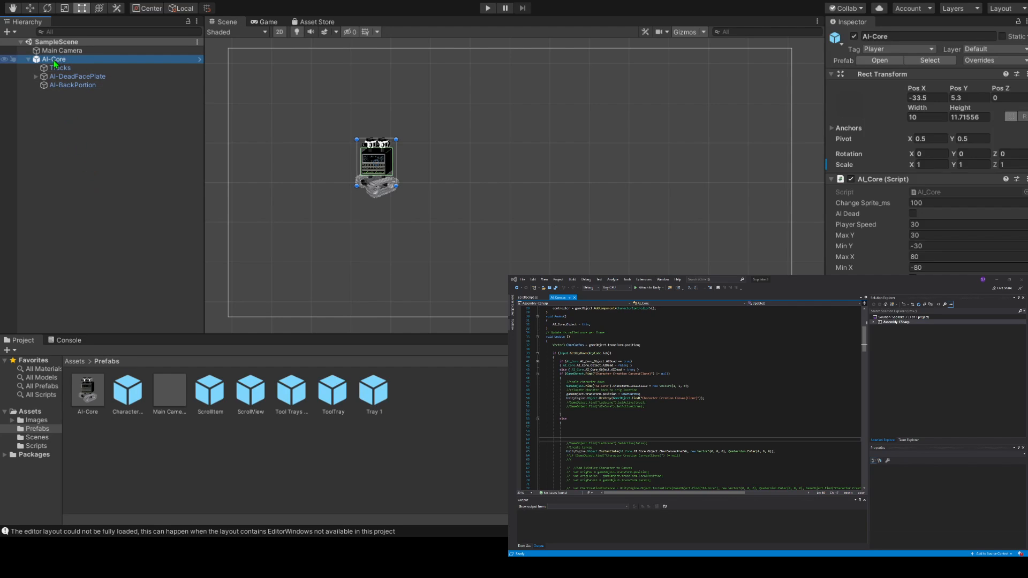
pyautogui.click(85, 142)
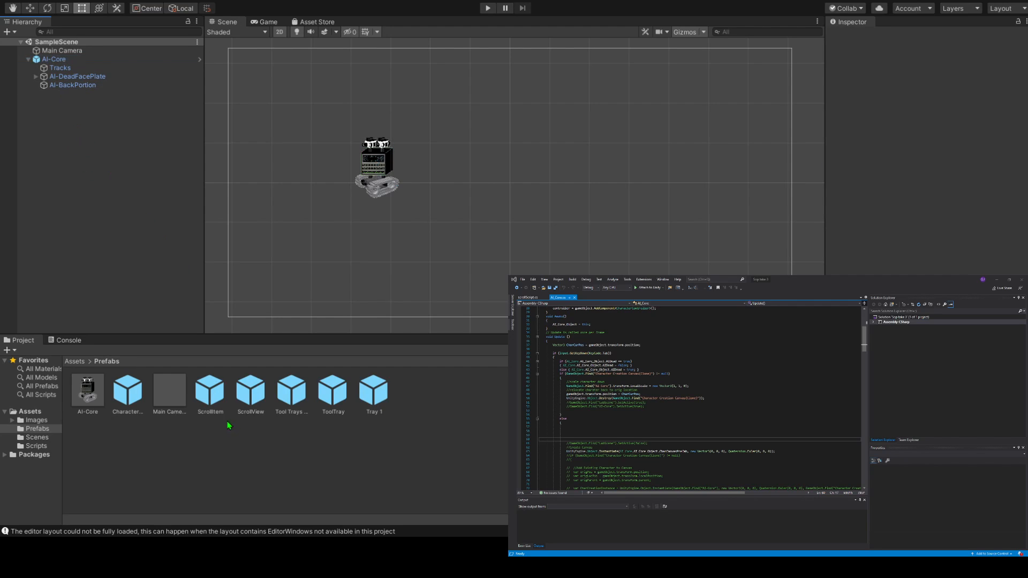
pyautogui.click(209, 395)
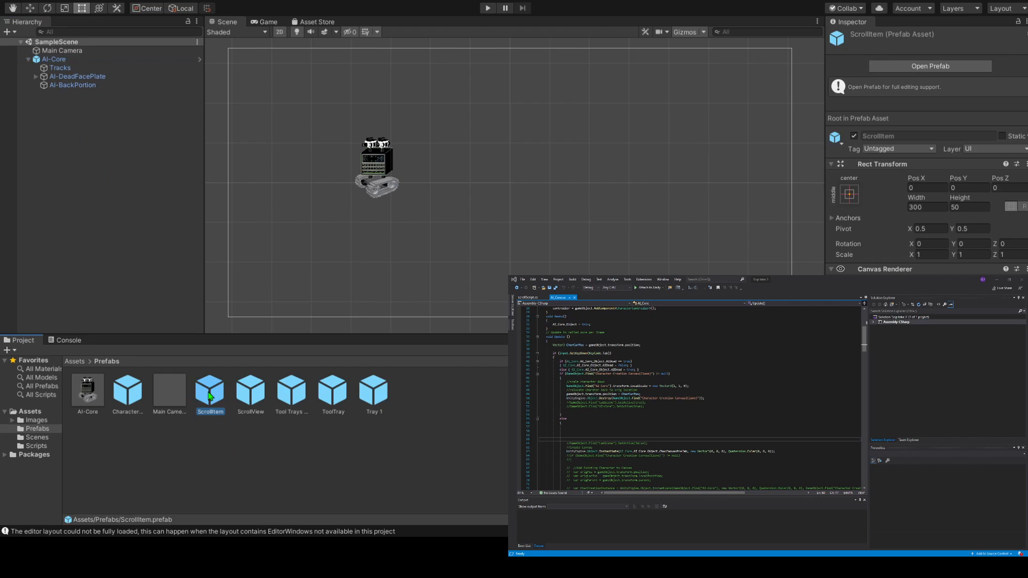
pyautogui.click(250, 403)
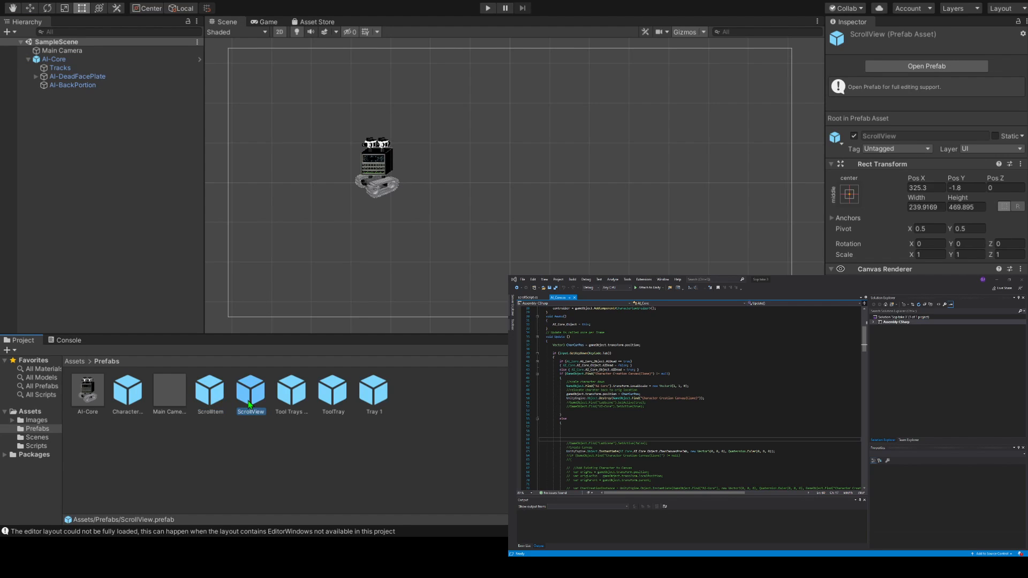
# Play-test the scene by repeatedly toggling the character creation screen, check the console, and stop the game.
pyautogui.click(488, 8)
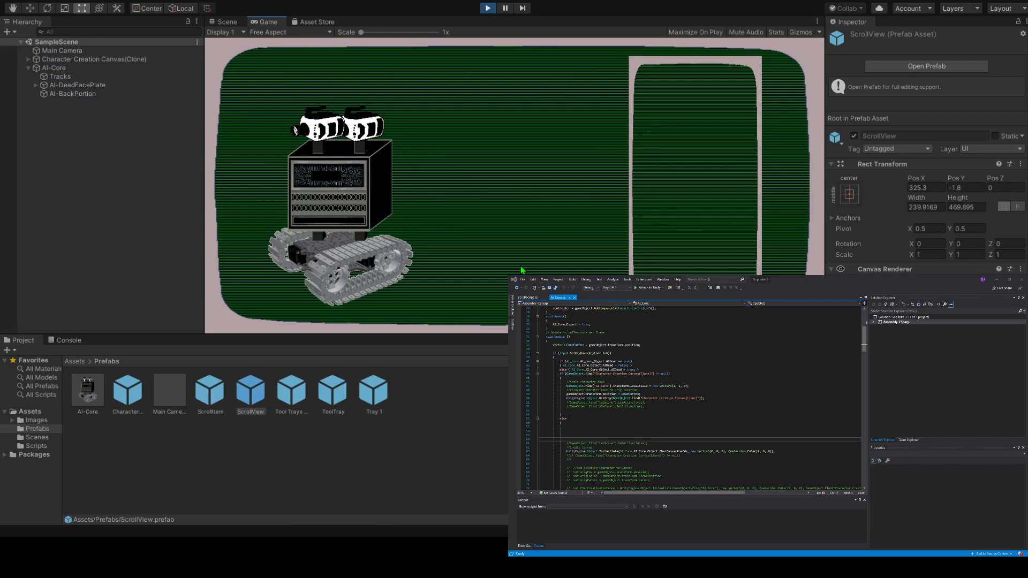
pyautogui.press('Tab')
pyautogui.press('Tab')
pyautogui.press('Tab')
pyautogui.press('Tab')
pyautogui.press('Tab')
pyautogui.press('Tab')
pyautogui.press('Tab')
pyautogui.press('Tab')
pyautogui.press('Tab')
pyautogui.press('Tab')
pyautogui.press('Tab')
pyautogui.press('Tab')
pyautogui.press('Tab')
pyautogui.click(62, 340)
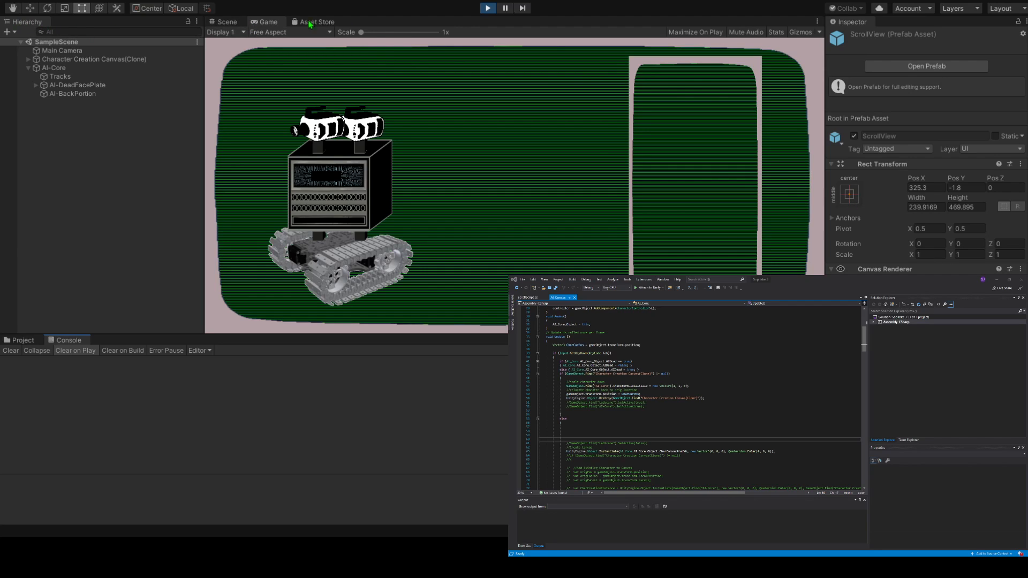
pyautogui.click(488, 9)
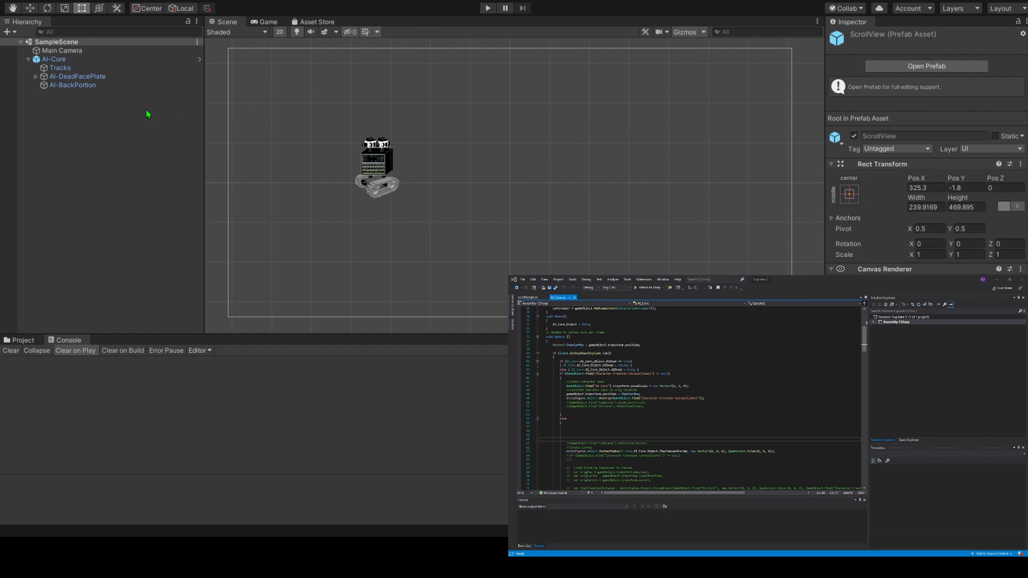
# Open the Character Creation Canvas prefab and inspect its nested ScrollView.
pyautogui.click(16, 342)
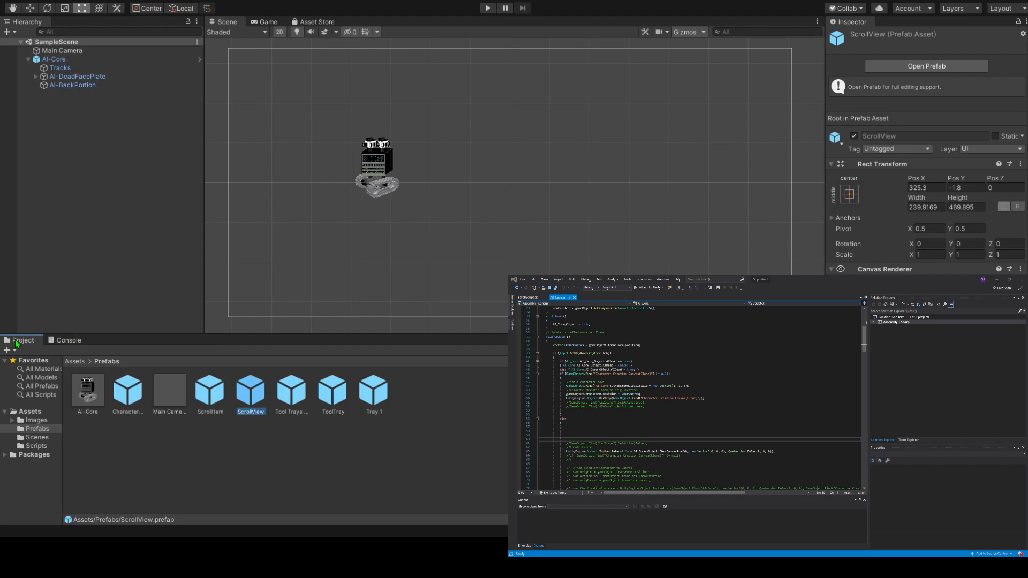
pyautogui.click(131, 399)
pyautogui.doubleClick(128, 393)
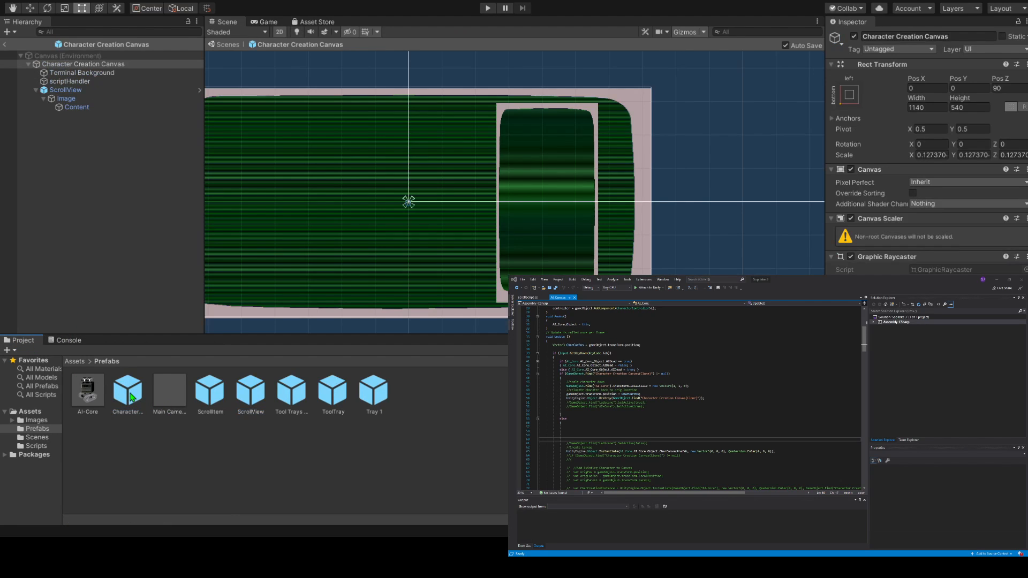
pyautogui.click(66, 91)
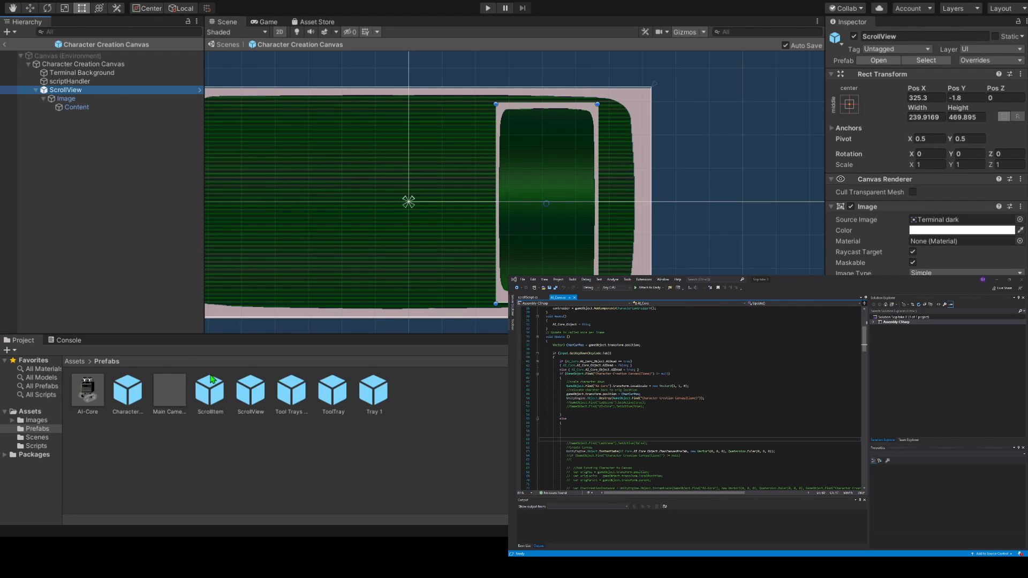
# Open the ScrollView prefab and examine the components of its Image and Content objects.
pyautogui.doubleClick(254, 391)
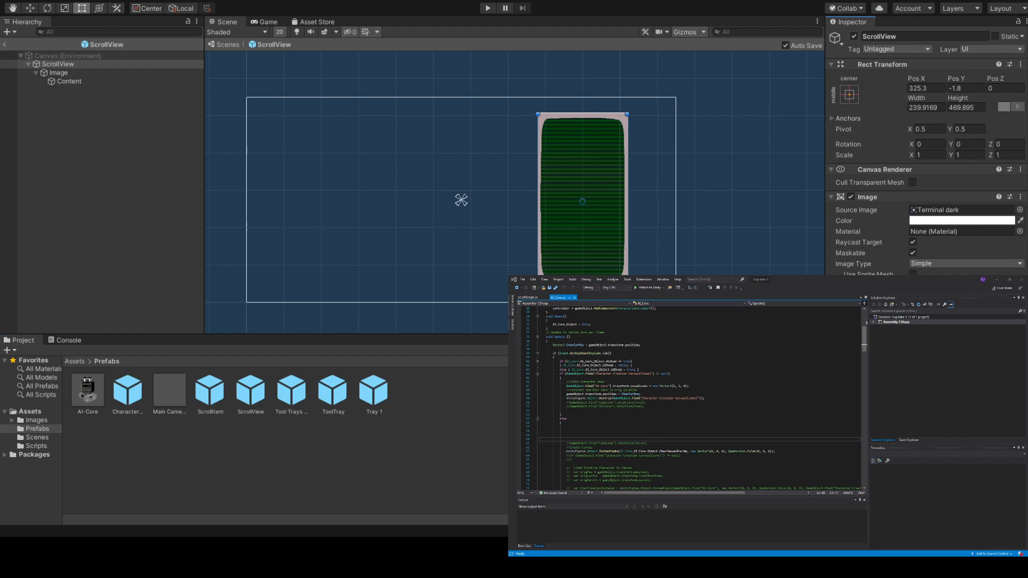
pyautogui.click(69, 82)
pyautogui.moveTo(75, 118); pyautogui.dragTo(958, 364)
pyautogui.click(62, 78)
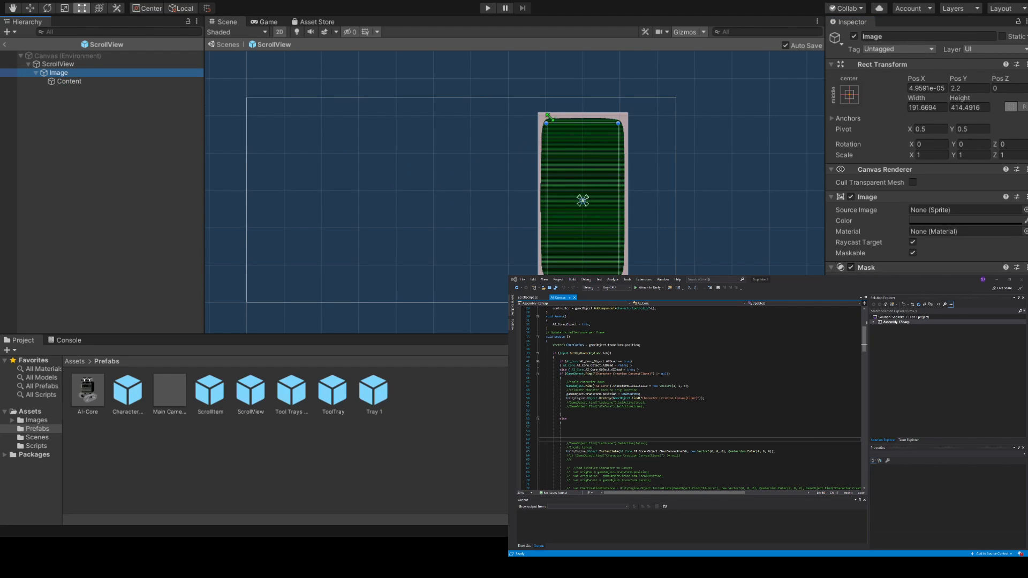
pyautogui.click(68, 82)
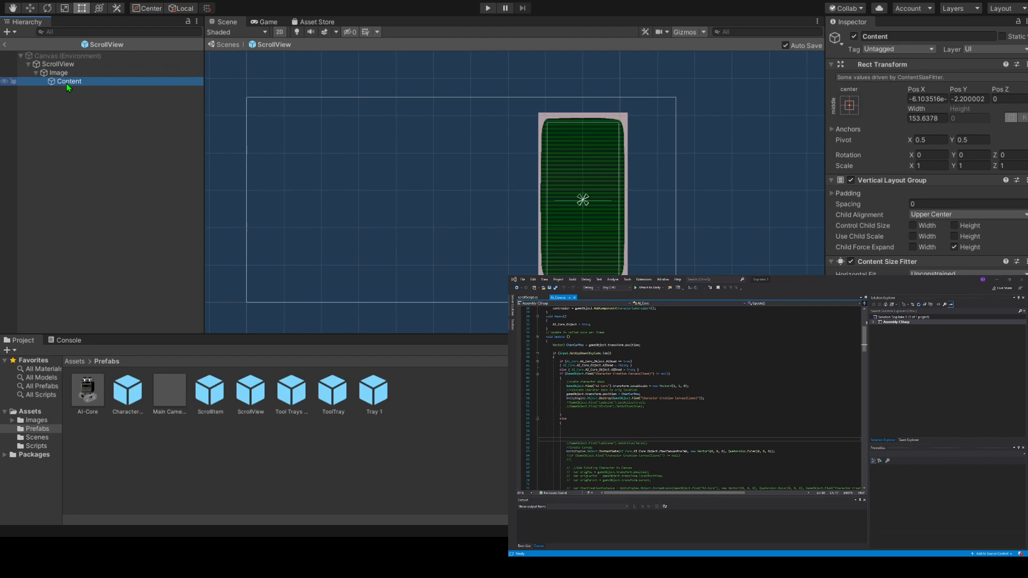
pyautogui.press('Up')
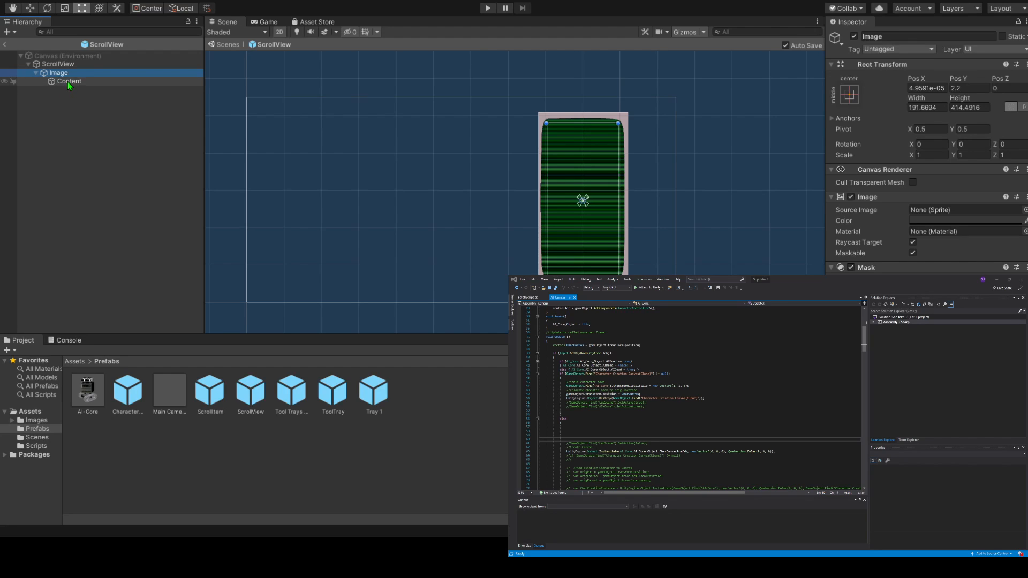
pyautogui.click(68, 82)
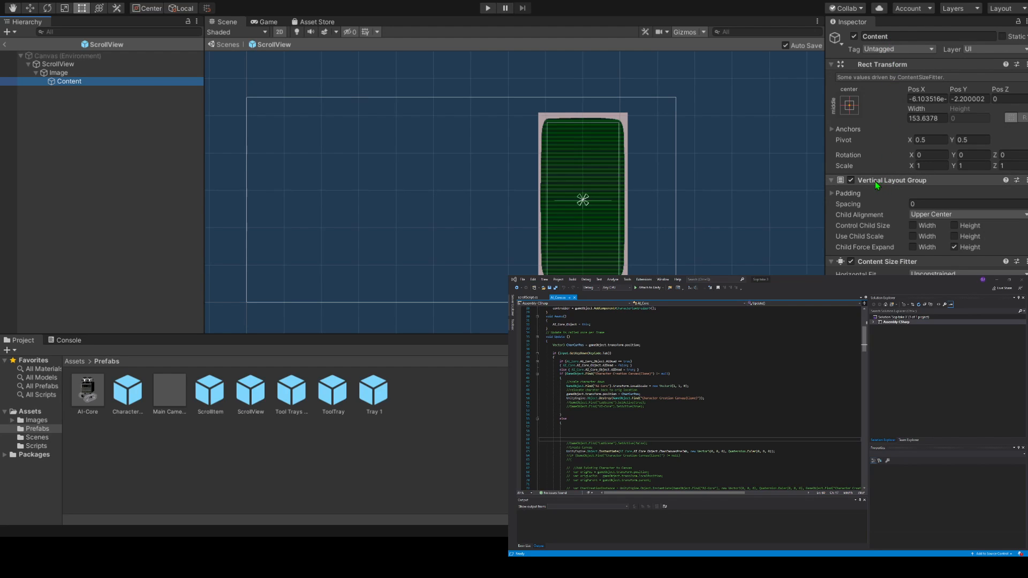
# Set the Vertical Layout Group spacing of the ScrollView prefab's Content object to 10 and return to the scene.
pyautogui.click(830, 184)
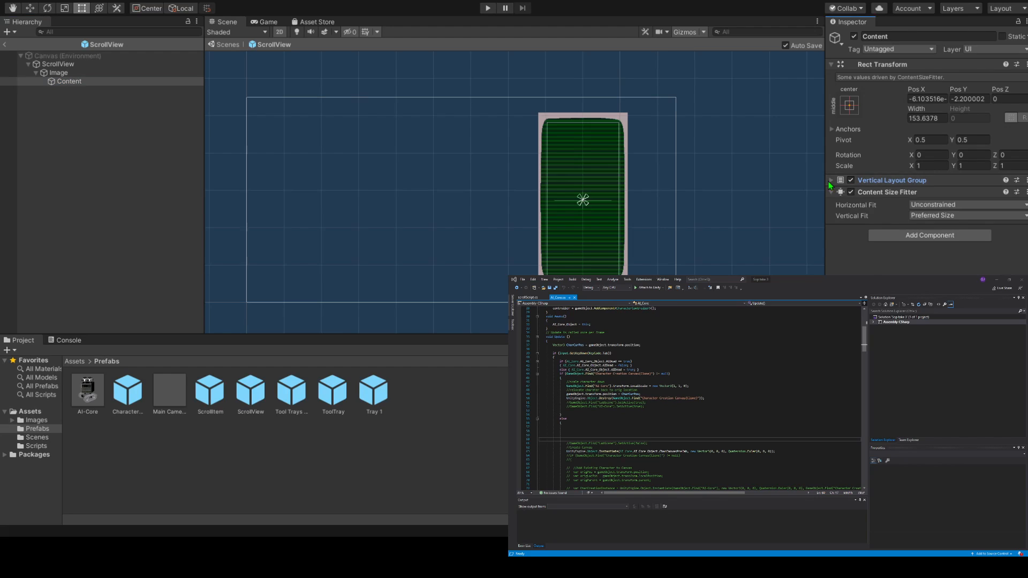
pyautogui.click(830, 184)
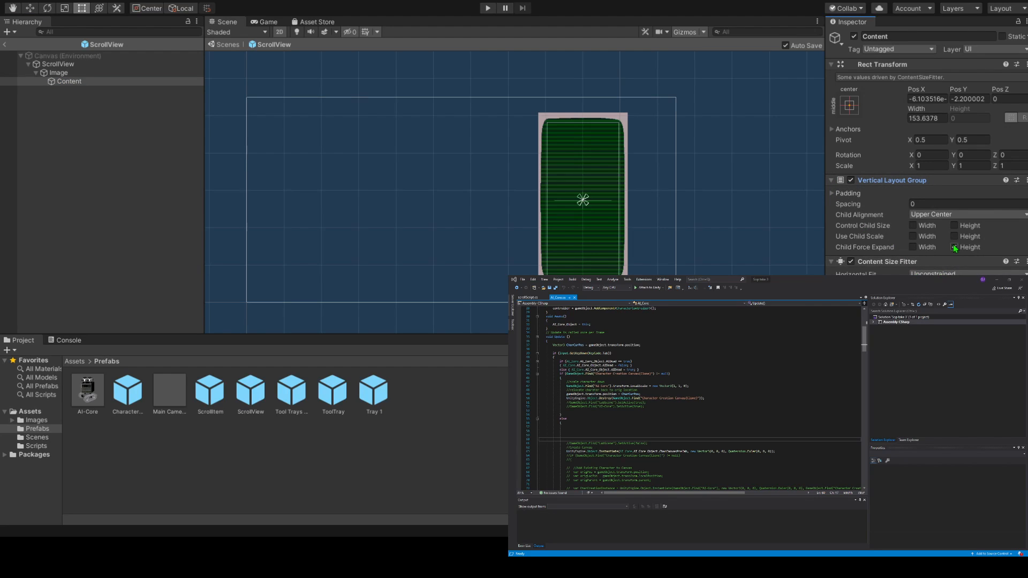
pyautogui.click(942, 217)
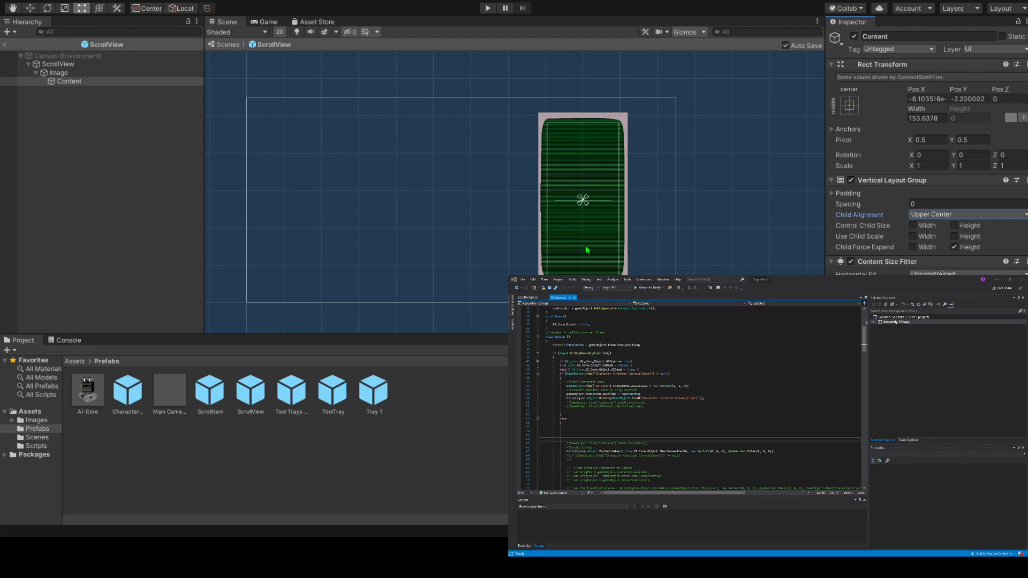
pyautogui.click(914, 204)
pyautogui.click(911, 204)
pyautogui.write('1')
pyautogui.press('Return')
pyautogui.click(832, 263)
pyautogui.click(832, 263)
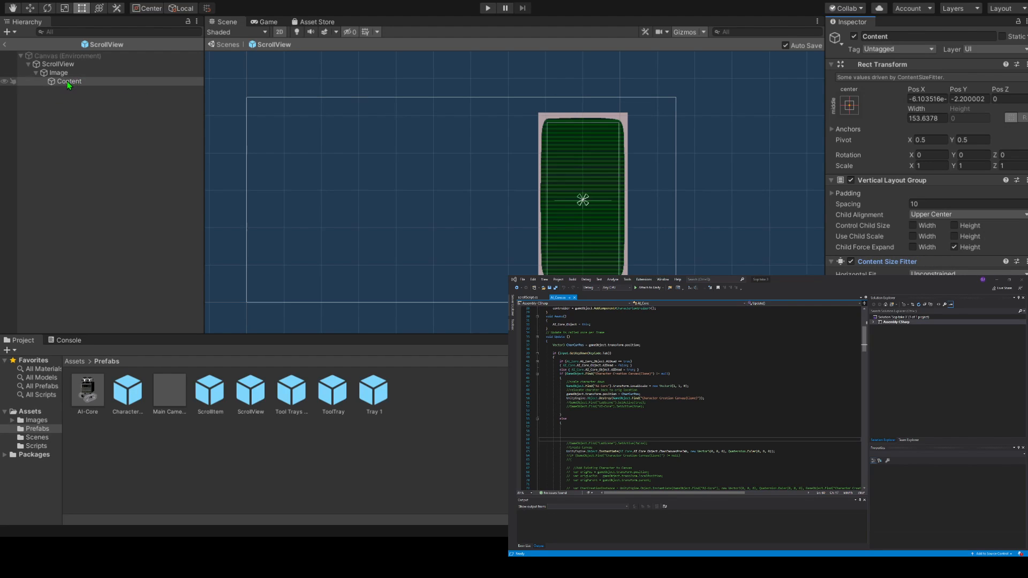
pyautogui.click(67, 64)
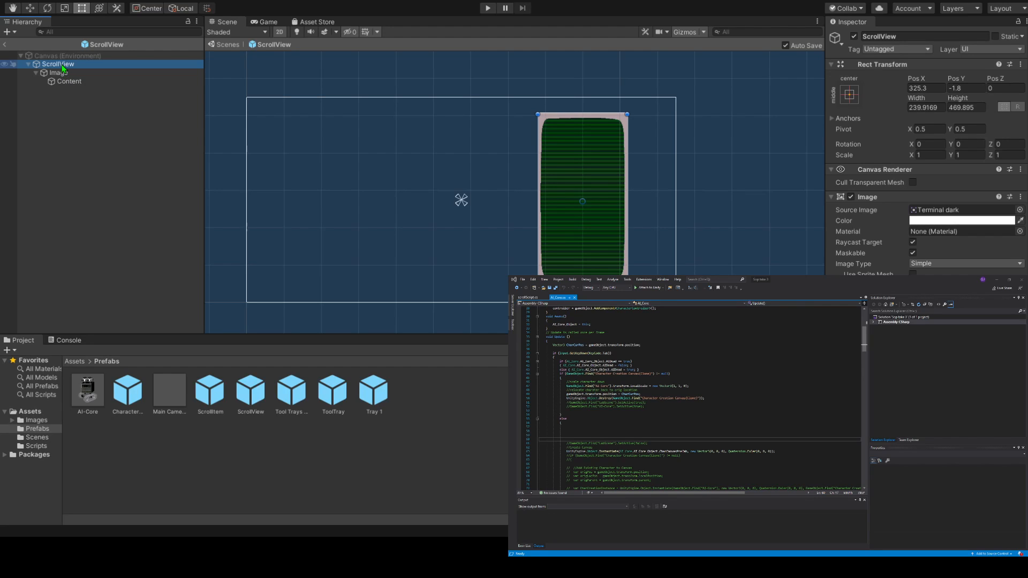
pyautogui.click(7, 45)
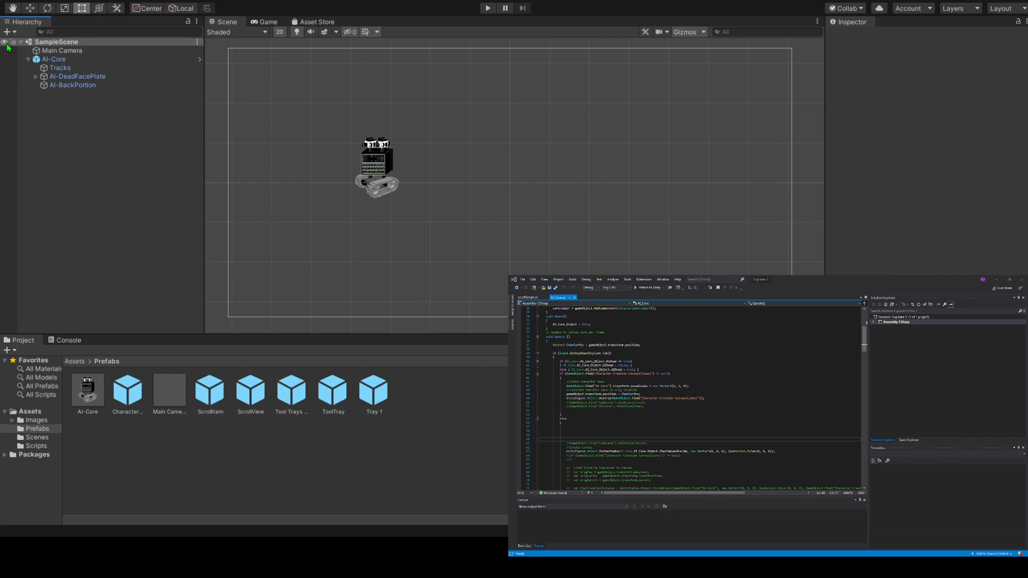
# Check the Content object's layout spacing inside the Character Creation Canvas prefab, and return to the scene.
pyautogui.doubleClick(133, 412)
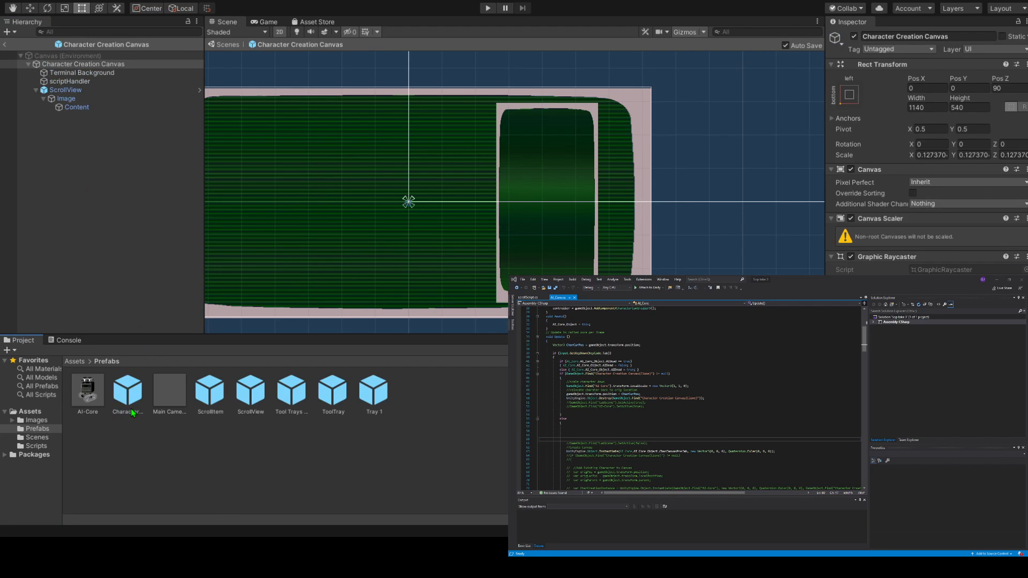
pyautogui.click(64, 90)
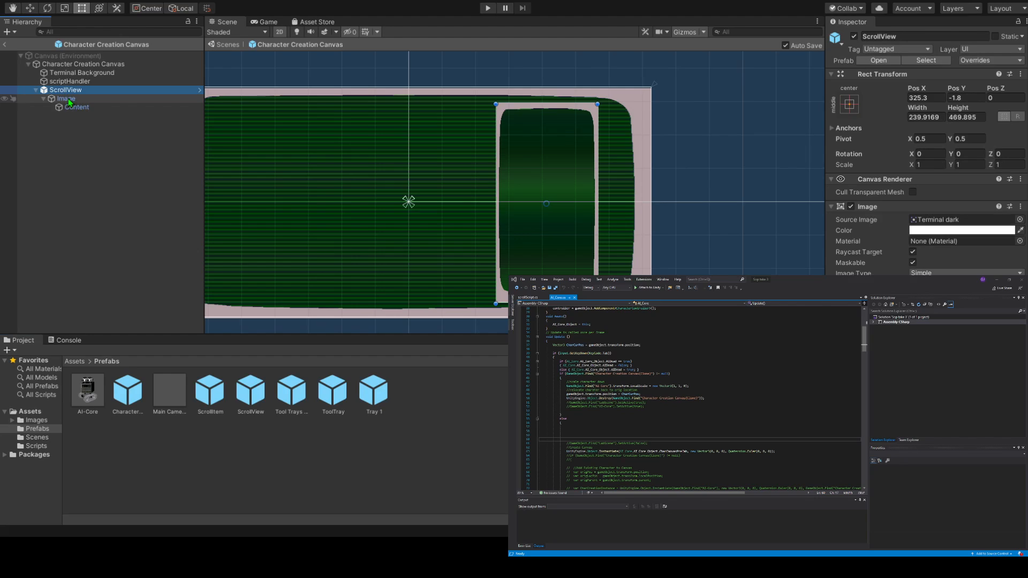
pyautogui.click(67, 99)
pyautogui.click(73, 108)
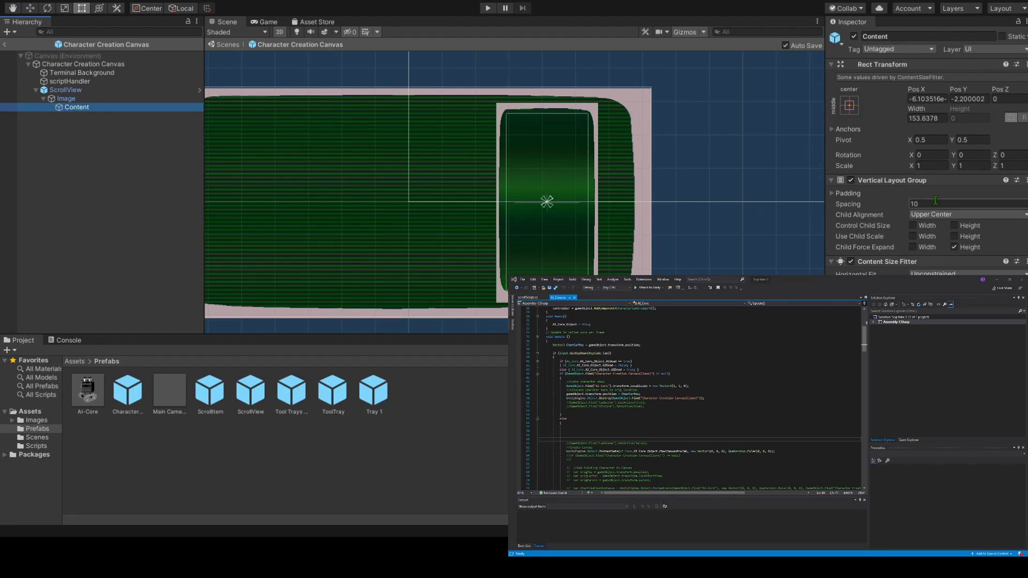
pyautogui.click(856, 203)
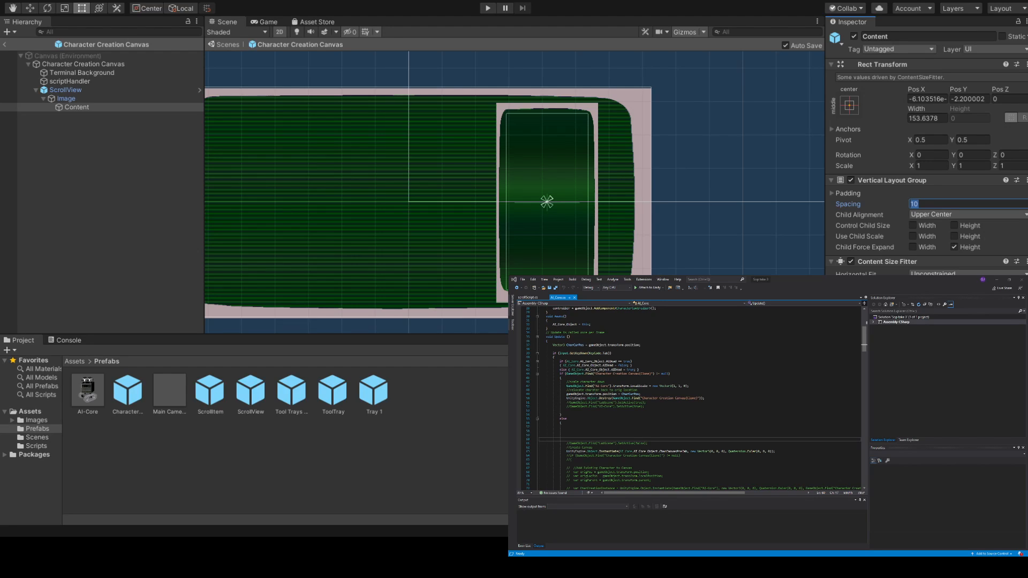
pyautogui.click(5, 44)
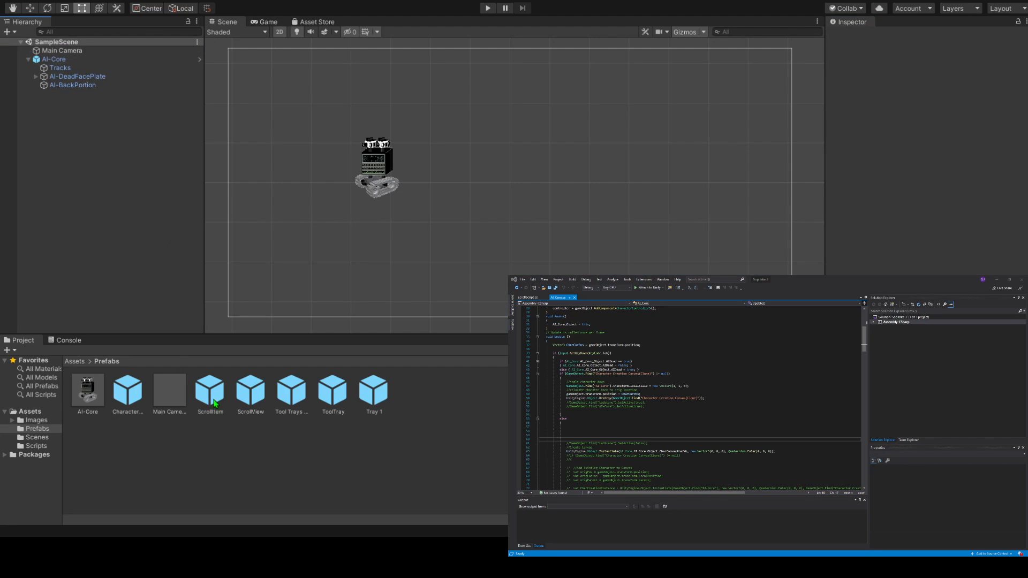
pyautogui.moveTo(250, 394); pyautogui.dragTo(552, 77)
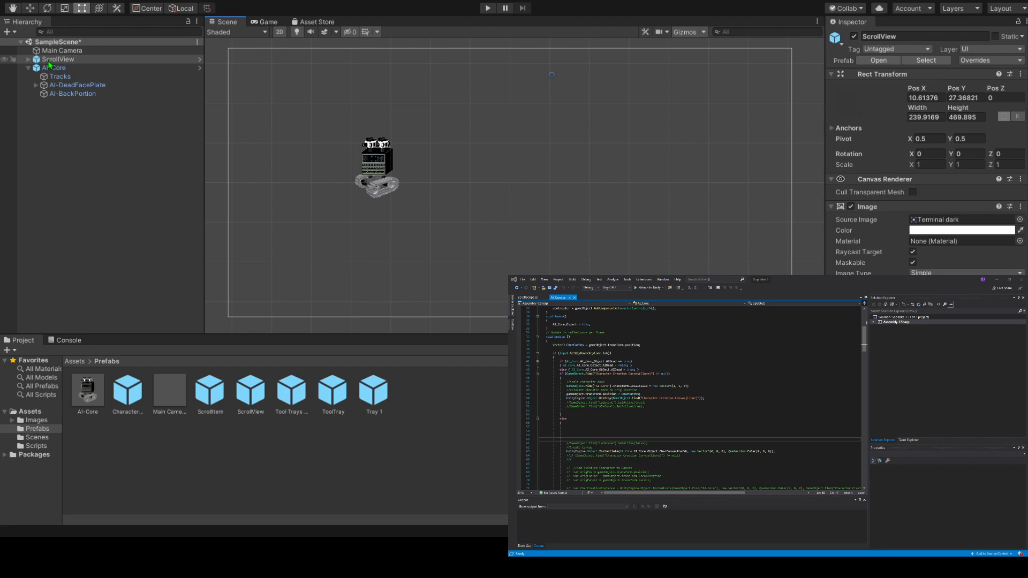
pyautogui.click(68, 59)
pyautogui.press('Delete')
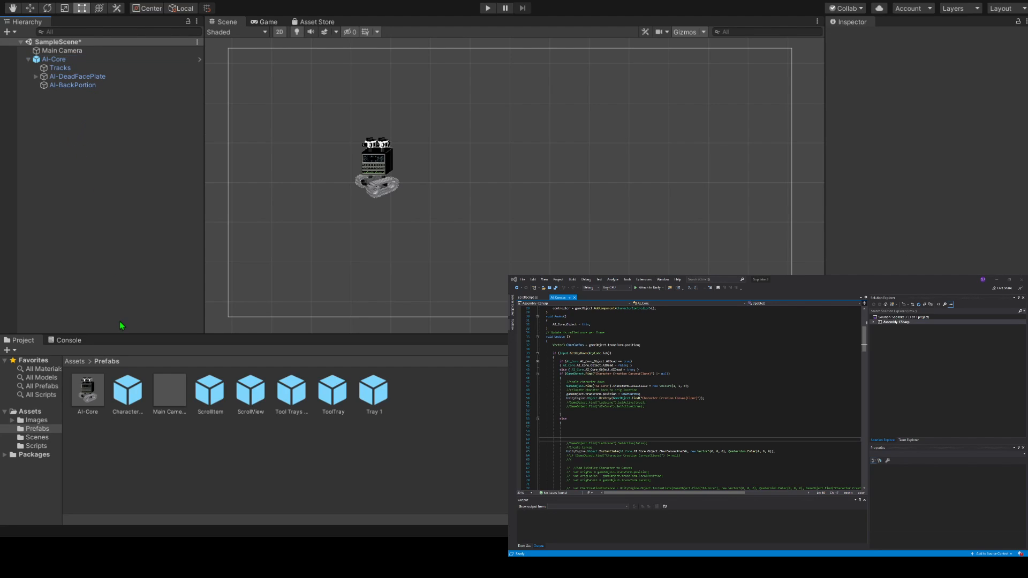
# Add a UI Canvas to the scene, try deleting it, and undo the deletion.
pyautogui.click(191, 476)
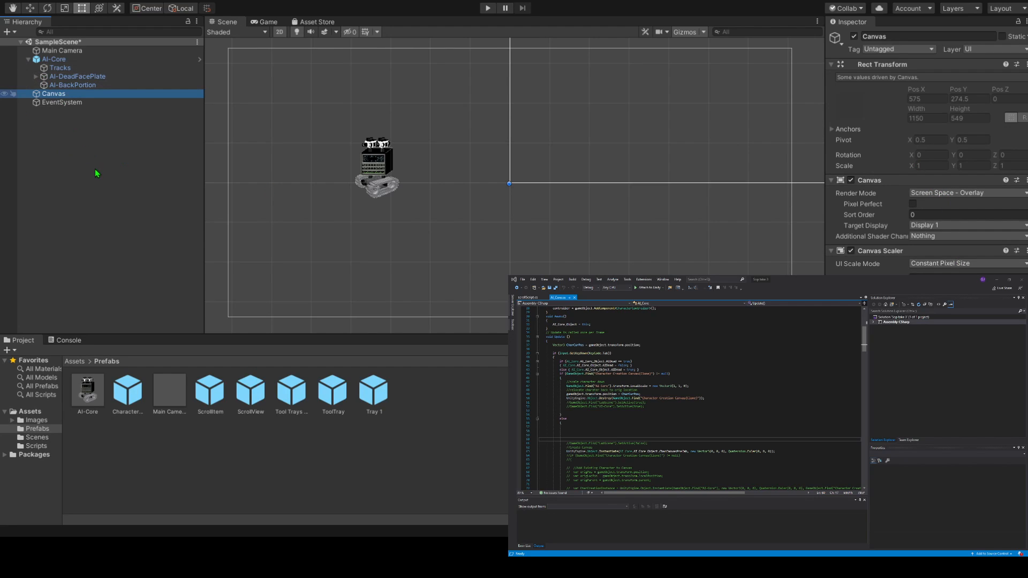
pyautogui.press('Delete')
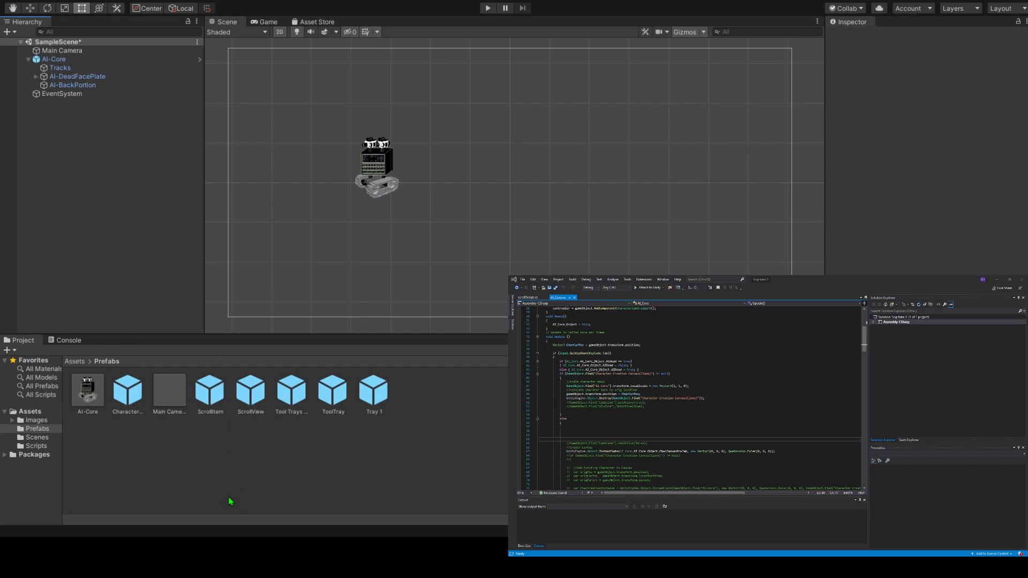
pyautogui.hotkey('ctrl', 'z')
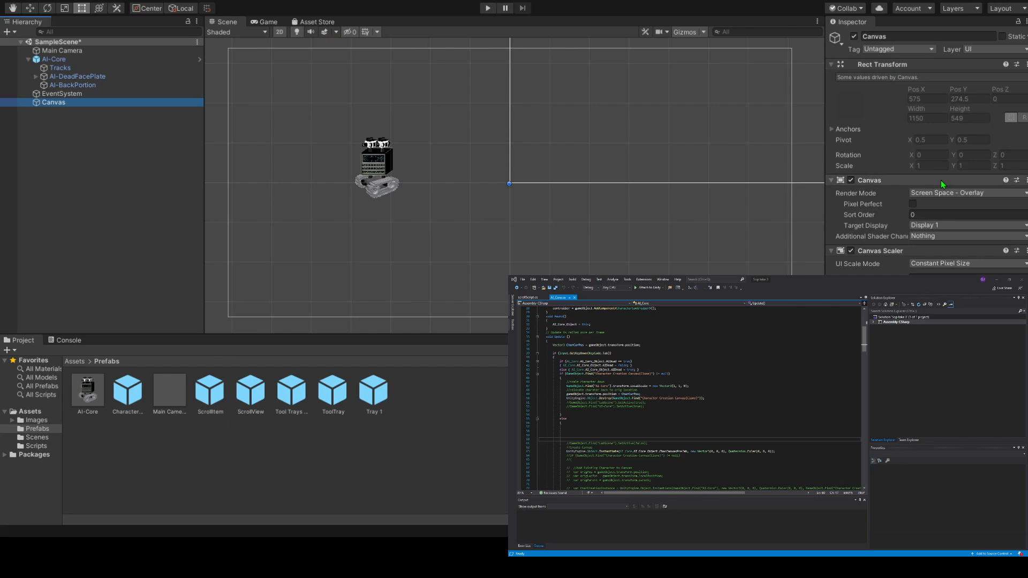
# Set the Canvas's render mode to Screen Space - Camera with Main Camera as its render camera.
pyautogui.click(938, 217)
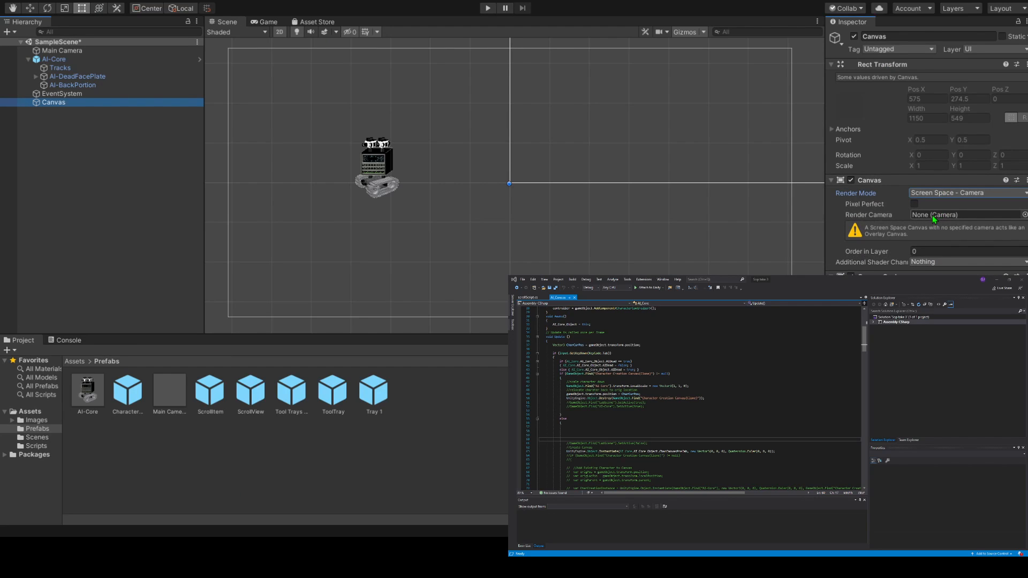
pyautogui.moveTo(62, 50); pyautogui.dragTo(921, 220)
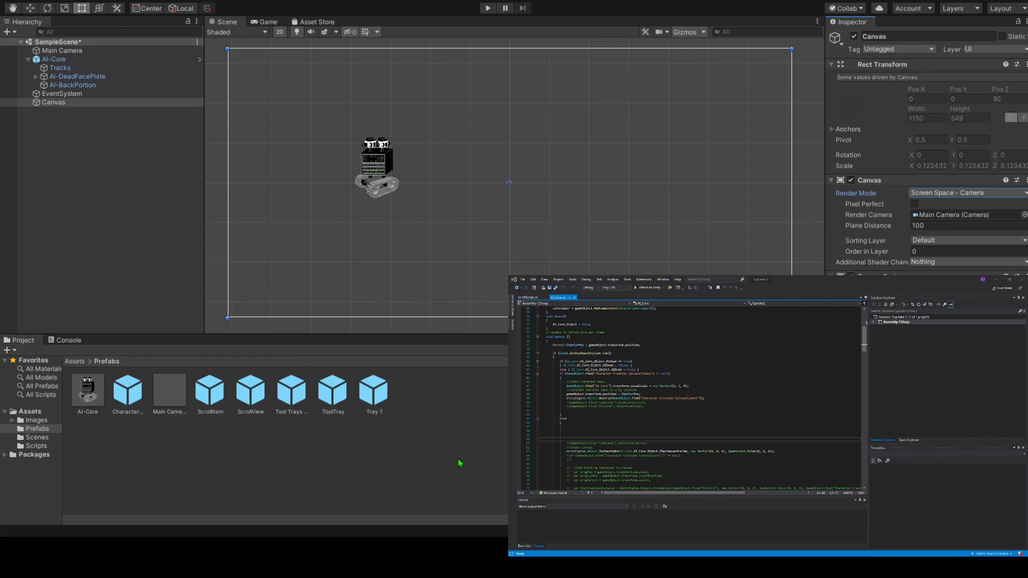
pyautogui.click(66, 53)
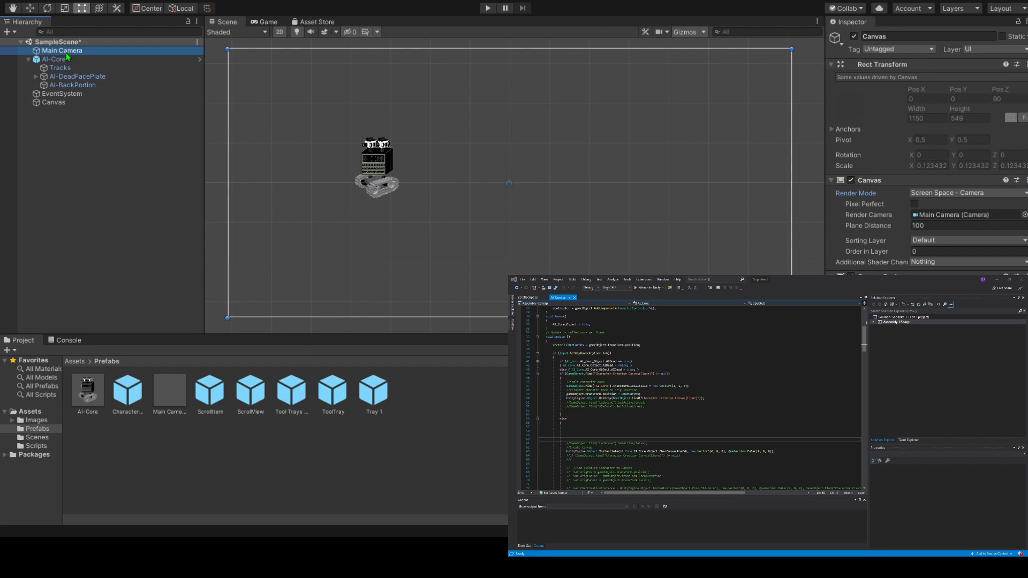
pyautogui.click(60, 102)
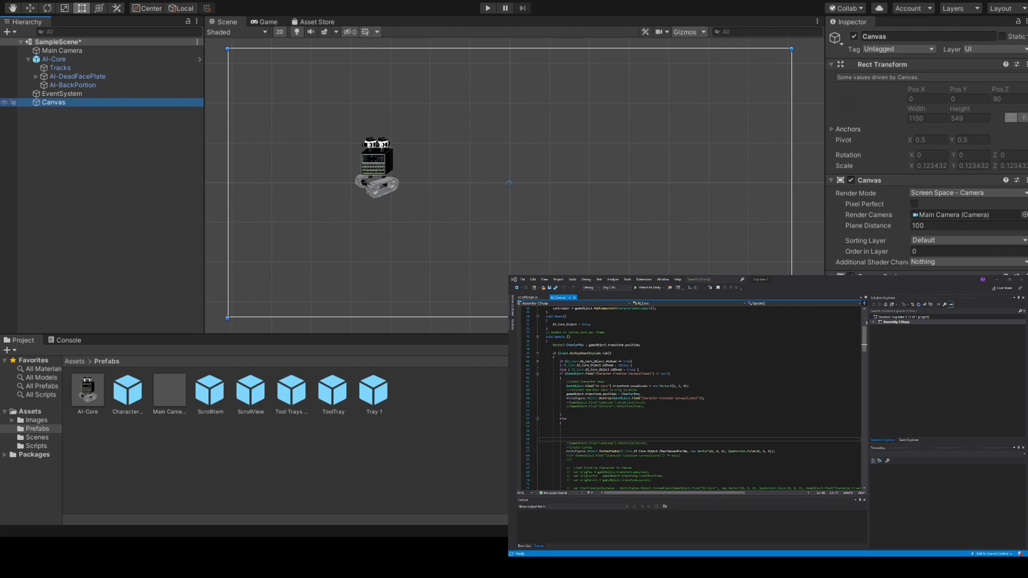
# Place an instance of the ScrollView prefab inside the Canvas and expand it down to its Content object.
pyautogui.moveTo(243, 378); pyautogui.dragTo(172, 251)
pyautogui.moveTo(56, 111); pyautogui.dragTo(63, 107)
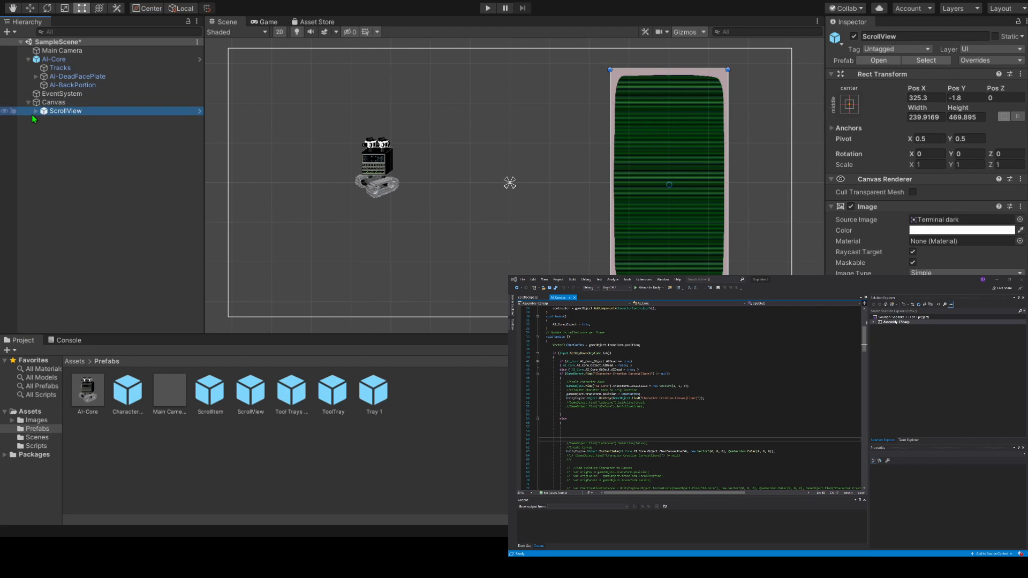
pyautogui.click(36, 112)
pyautogui.click(44, 120)
pyautogui.click(72, 128)
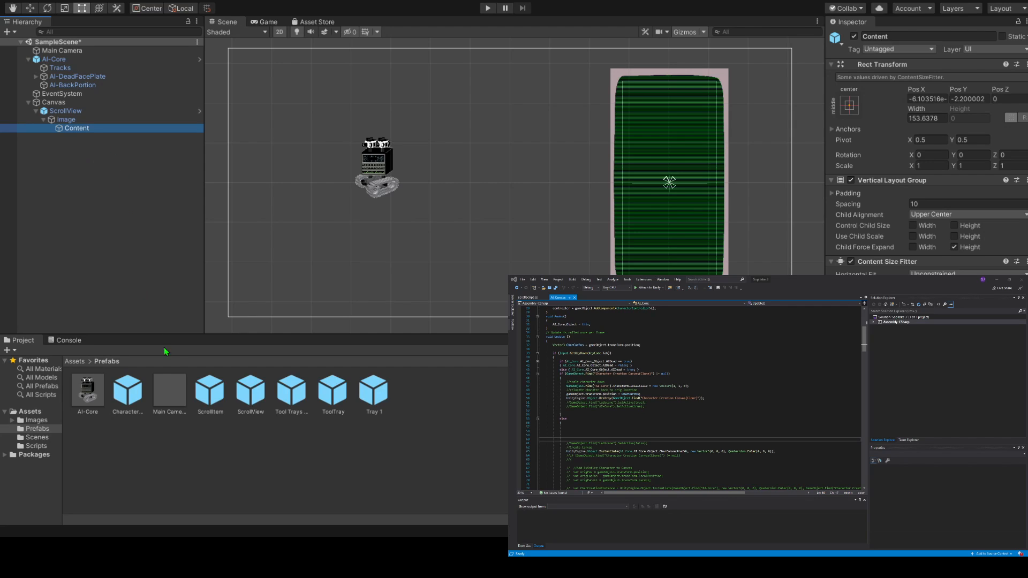
# Add the ScrollItem prefab inside the ScrollView's Content object and inspect the item, its child Image and its parent.
pyautogui.moveTo(208, 395); pyautogui.dragTo(82, 129)
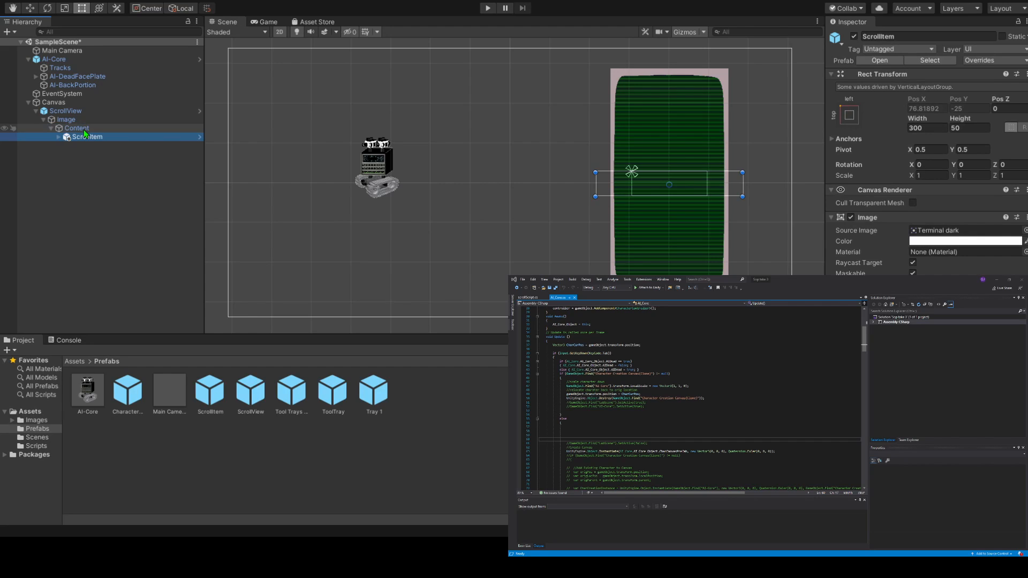
pyautogui.click(59, 137)
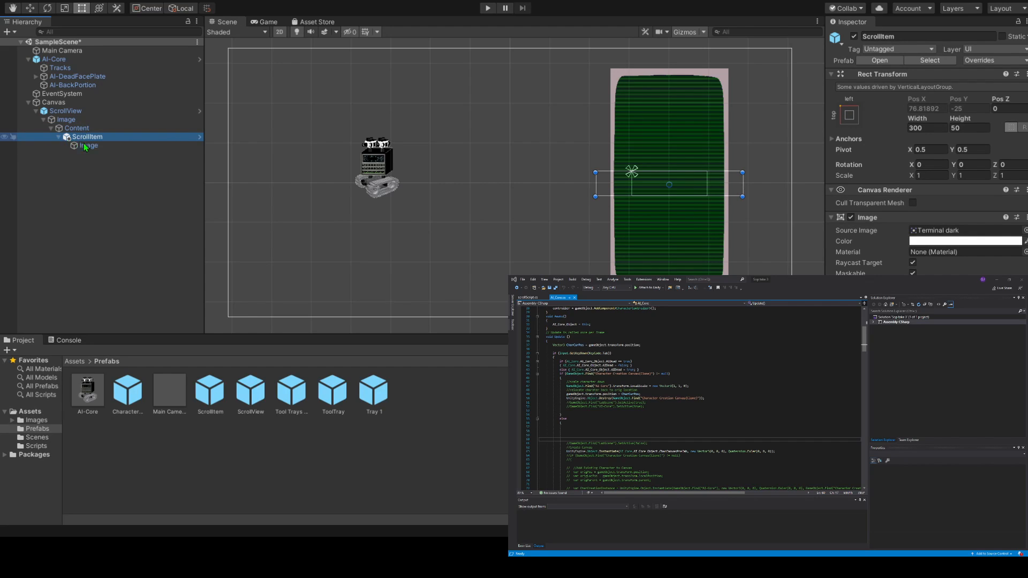
pyautogui.click(83, 143)
pyautogui.click(87, 138)
pyautogui.click(76, 130)
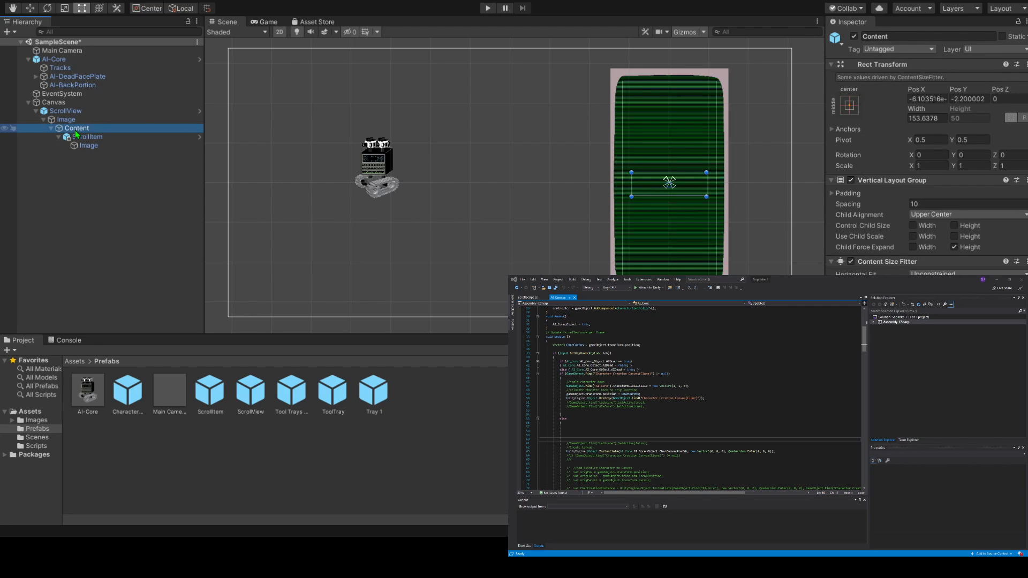
pyautogui.click(76, 135)
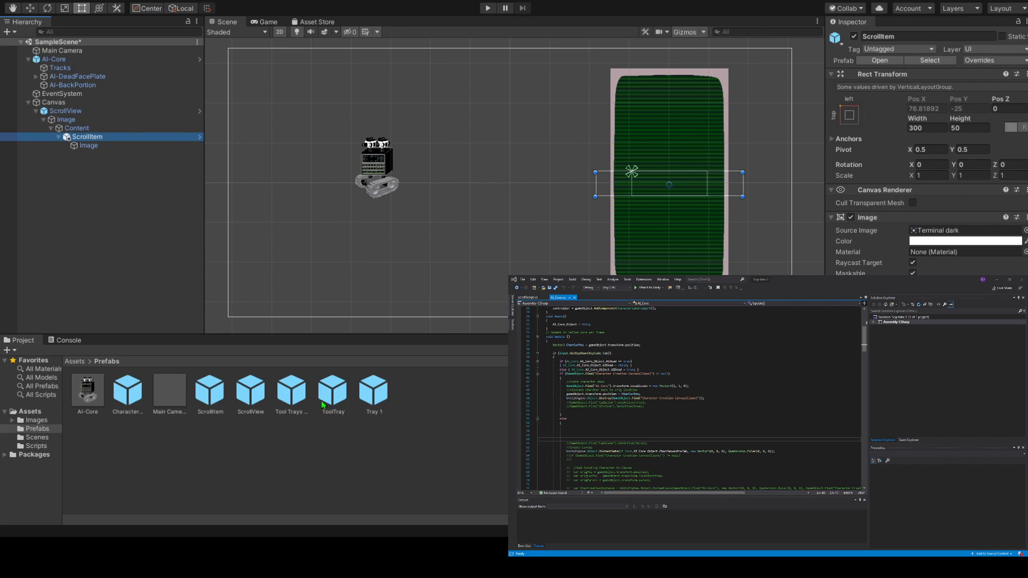
# Check the ScrollItem prefab in prefab editing mode, return to the scene, and select the ScrollItem instance.
pyautogui.doubleClick(248, 396)
pyautogui.doubleClick(211, 393)
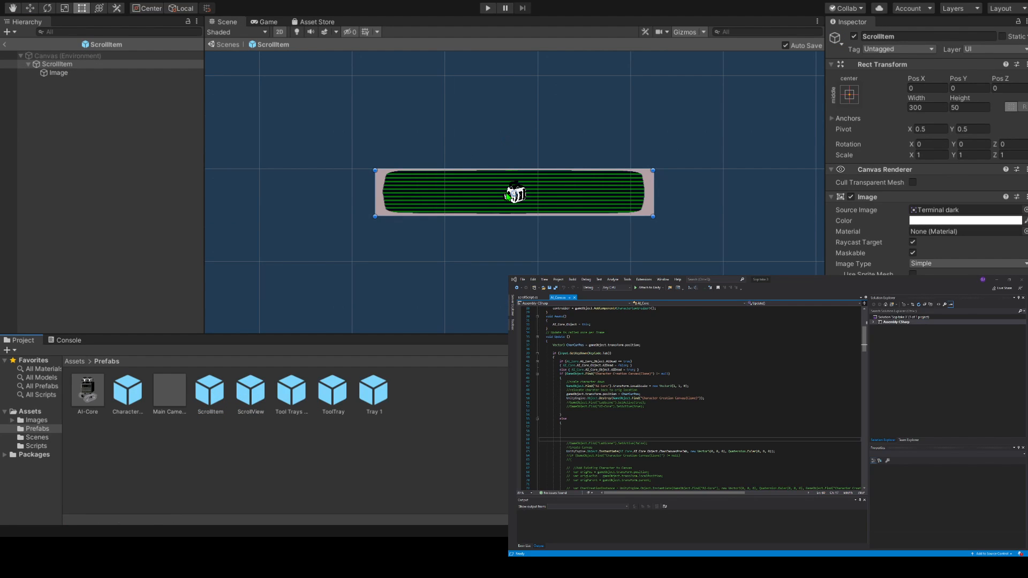
pyautogui.click(5, 45)
pyautogui.click(87, 139)
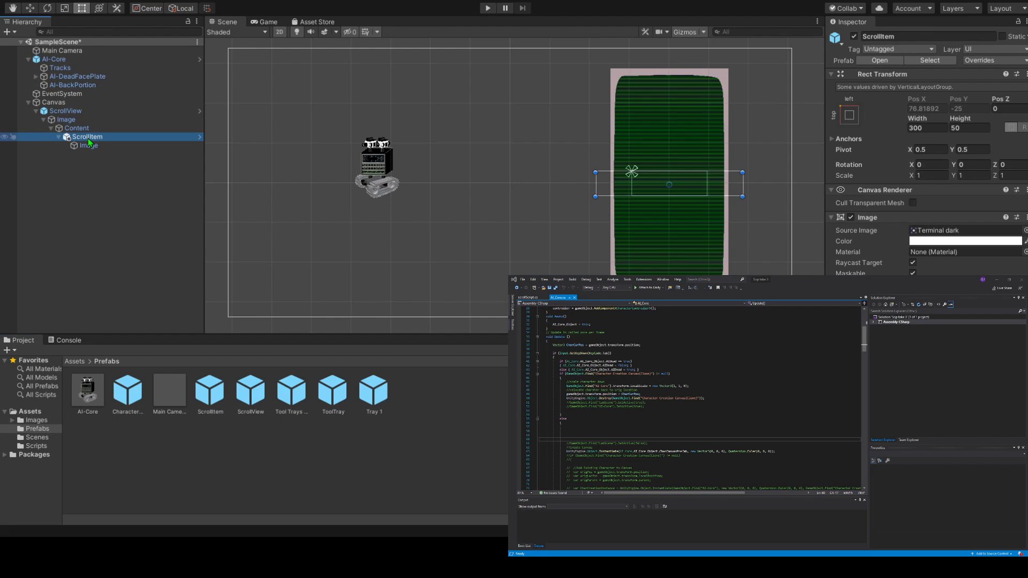
# Examine how the ScrollItem's outline sits within the ScrollView in the scene.
pyautogui.click(224, 23)
pyautogui.scroll(-15, 597, 241)
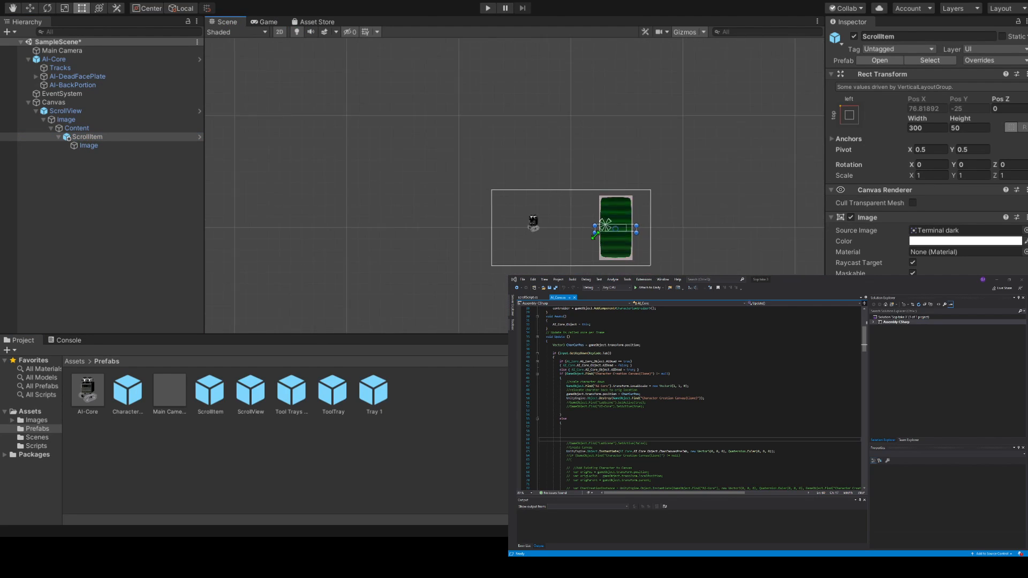
pyautogui.scroll(12, 597, 241)
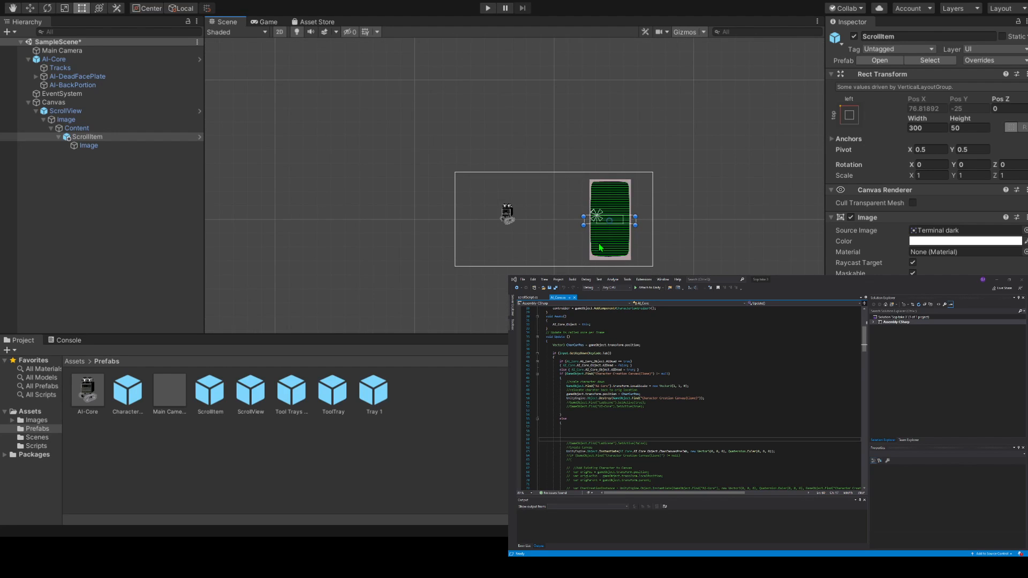
pyautogui.scroll(8, 707, 217)
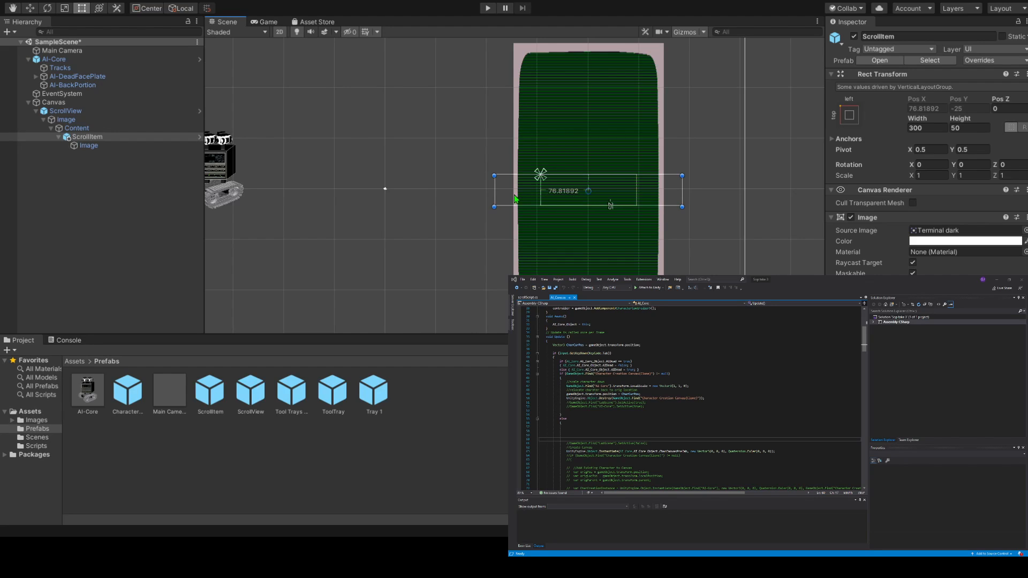
pyautogui.click(455, 195)
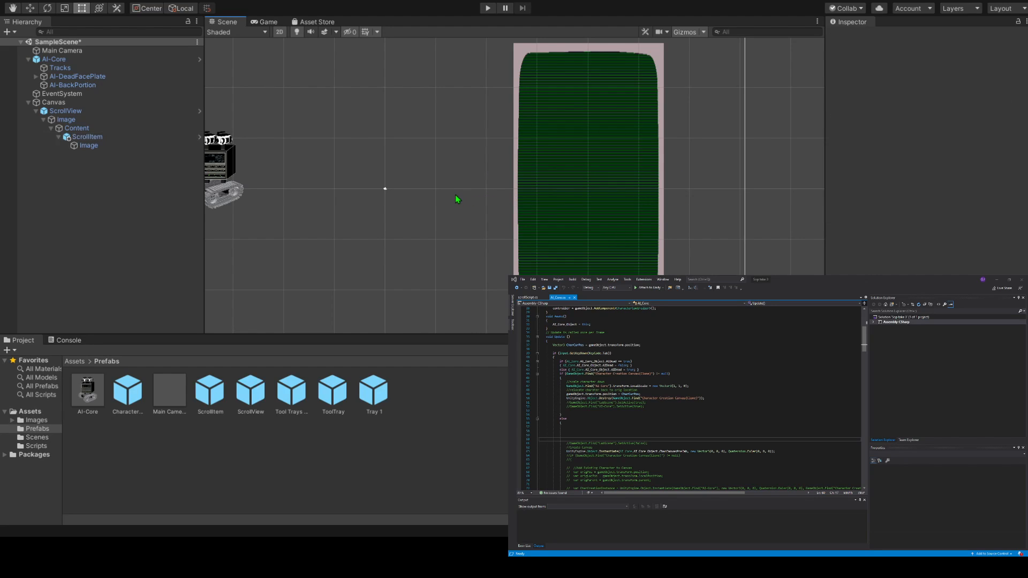
# Recheck the ScrollItem's source prefab, return to the scene, and run it briefly in play mode.
pyautogui.click(92, 136)
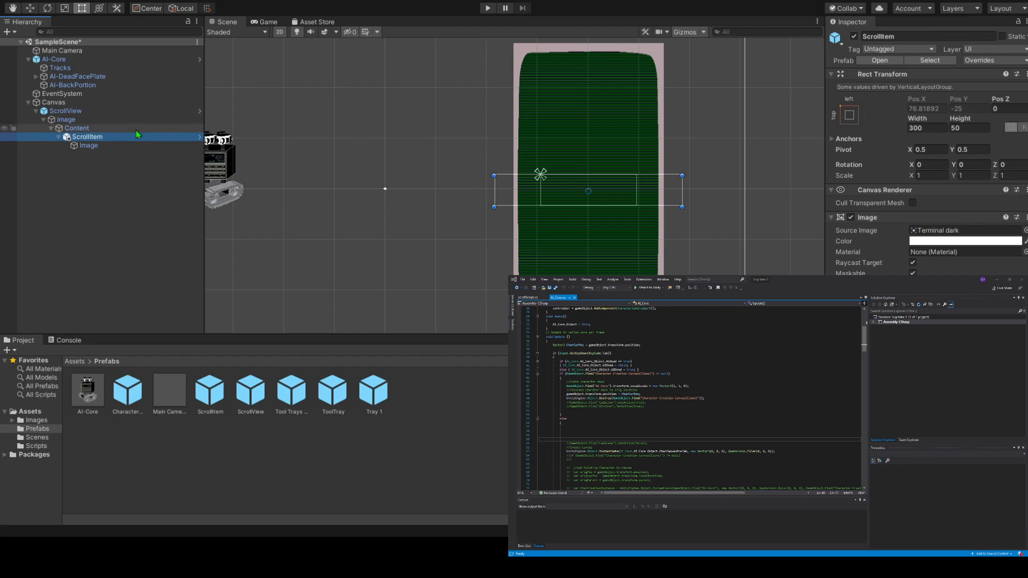
pyautogui.click(199, 137)
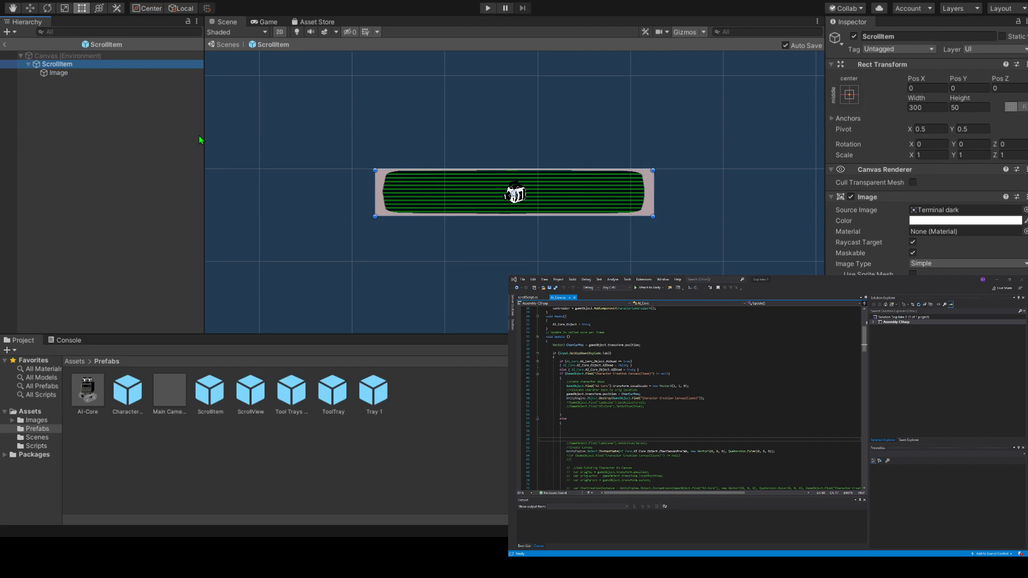
pyautogui.click(7, 45)
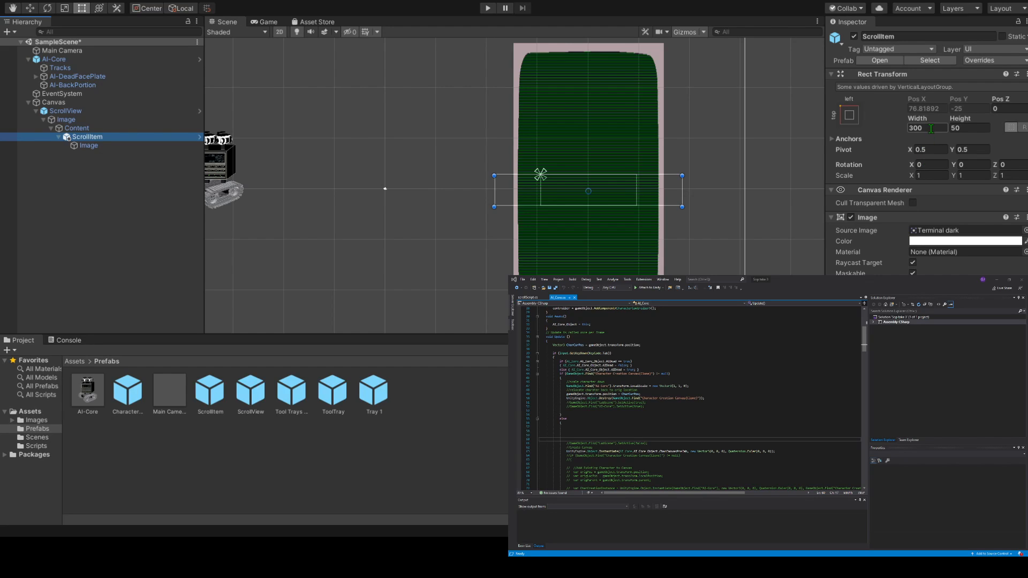
pyautogui.click(488, 9)
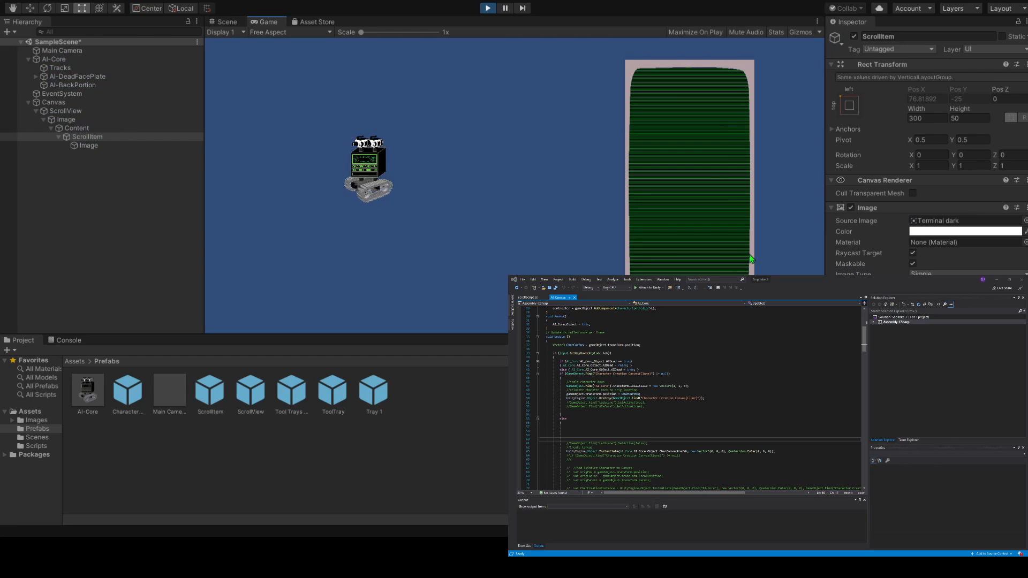
pyautogui.click(486, 9)
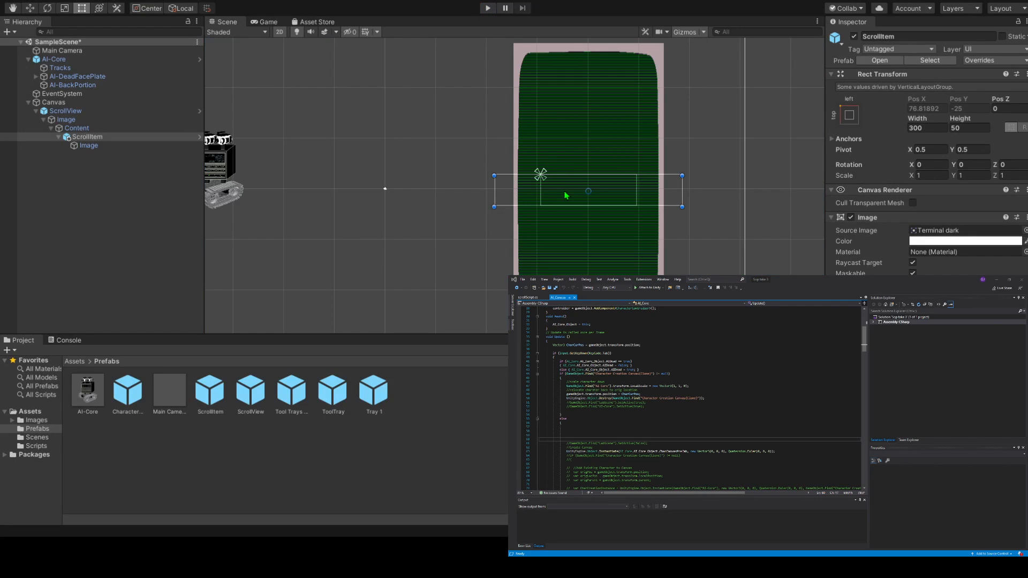
# Delete the ScrollItem from Content, try the Tray 1 prefab in its place, and delete that as well.
pyautogui.click(94, 138)
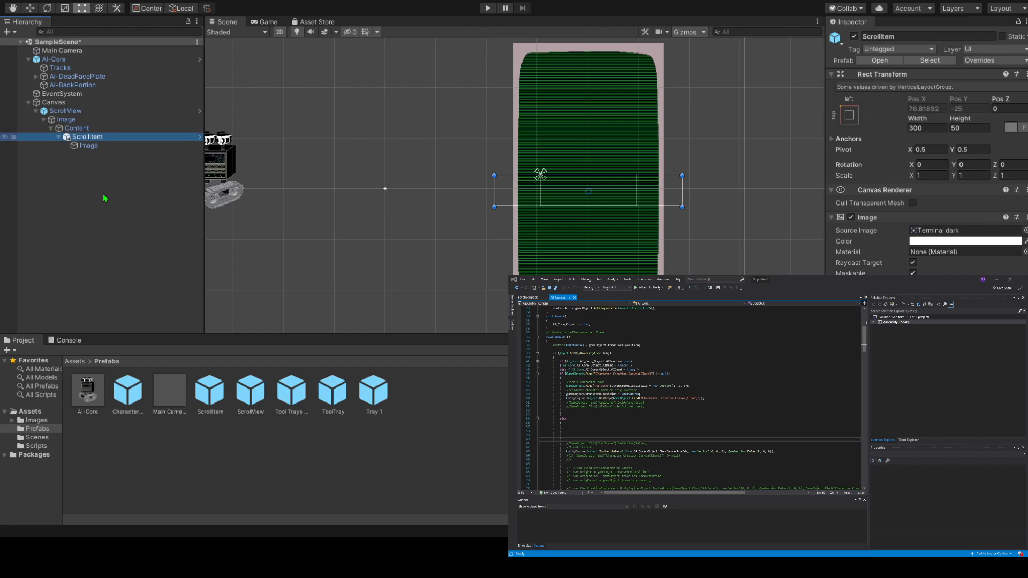
pyautogui.press('Delete')
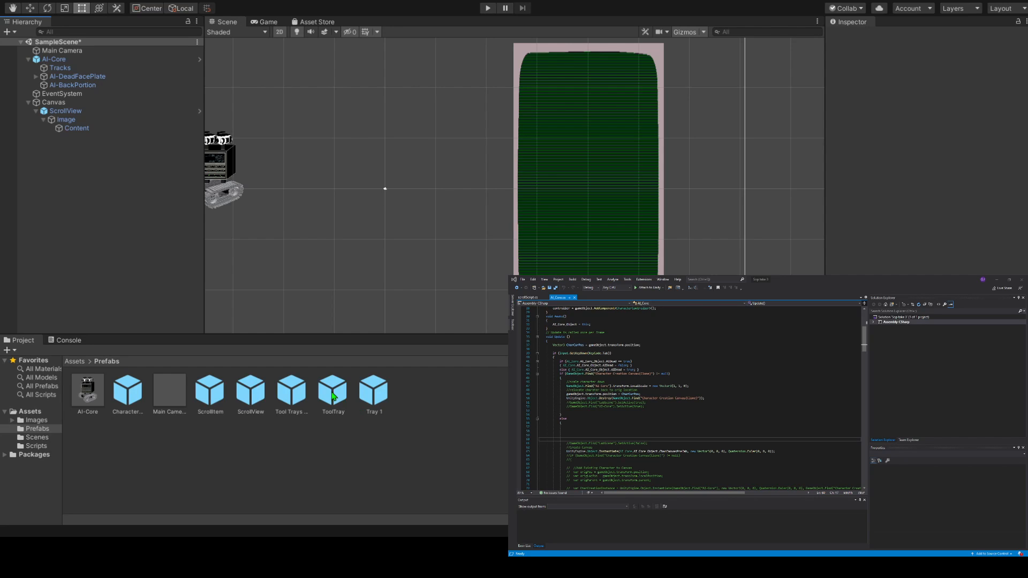
pyautogui.moveTo(376, 395); pyautogui.dragTo(82, 129)
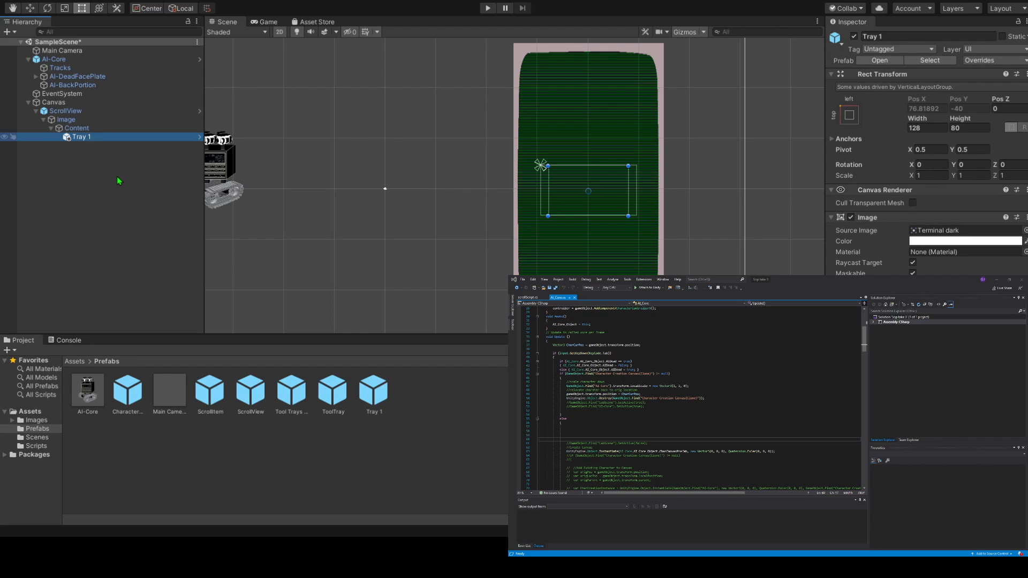
pyautogui.press('Delete')
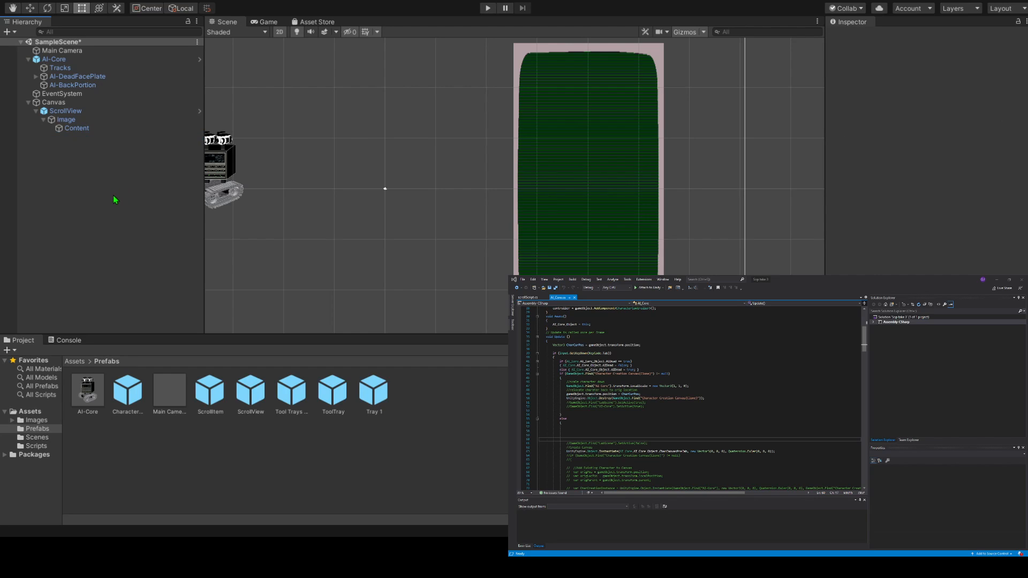
# Delete the ScrollView instance from the Canvas.
pyautogui.scroll(-3, 631, 215)
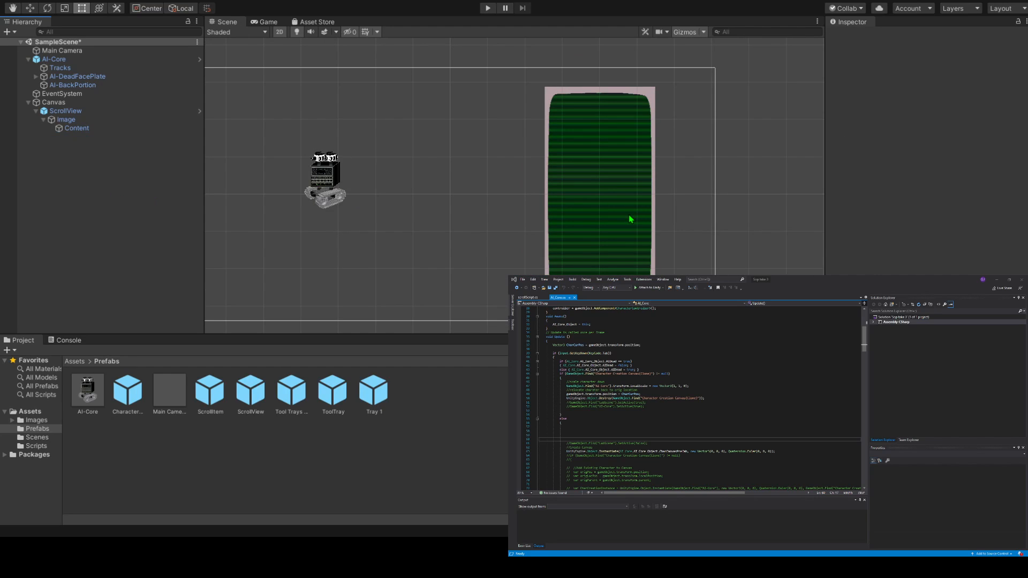
pyautogui.click(621, 194)
pyautogui.click(62, 112)
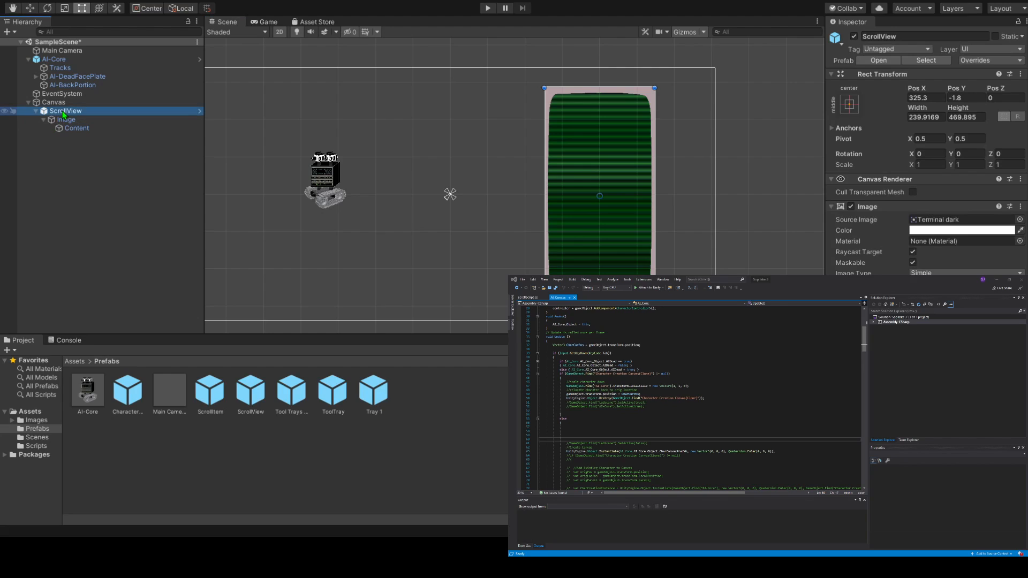
pyautogui.press('Delete')
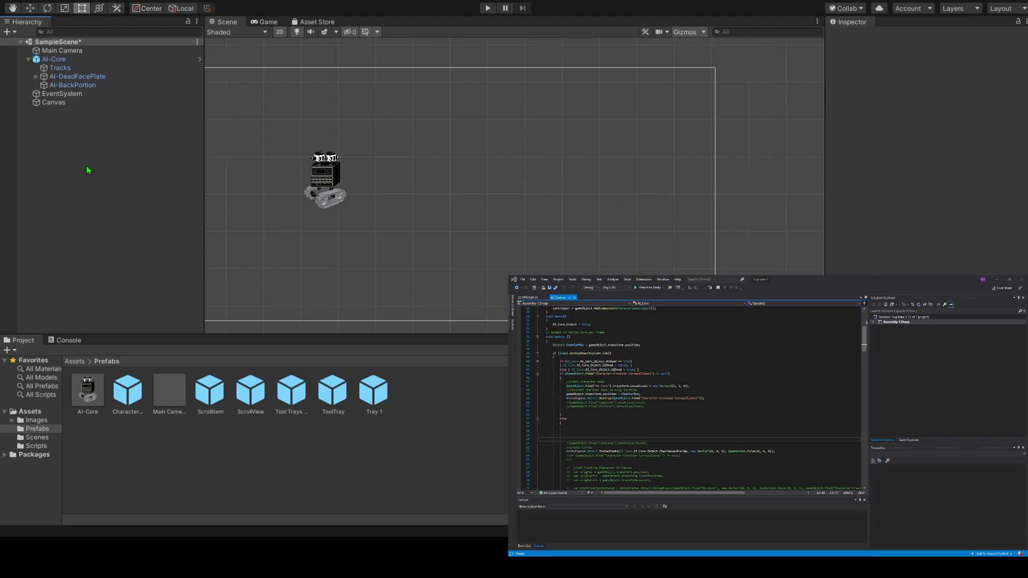
# Create an empty child object under the Canvas and size it to about 287 × 521 along the Canvas's right edge.
pyautogui.click(61, 103)
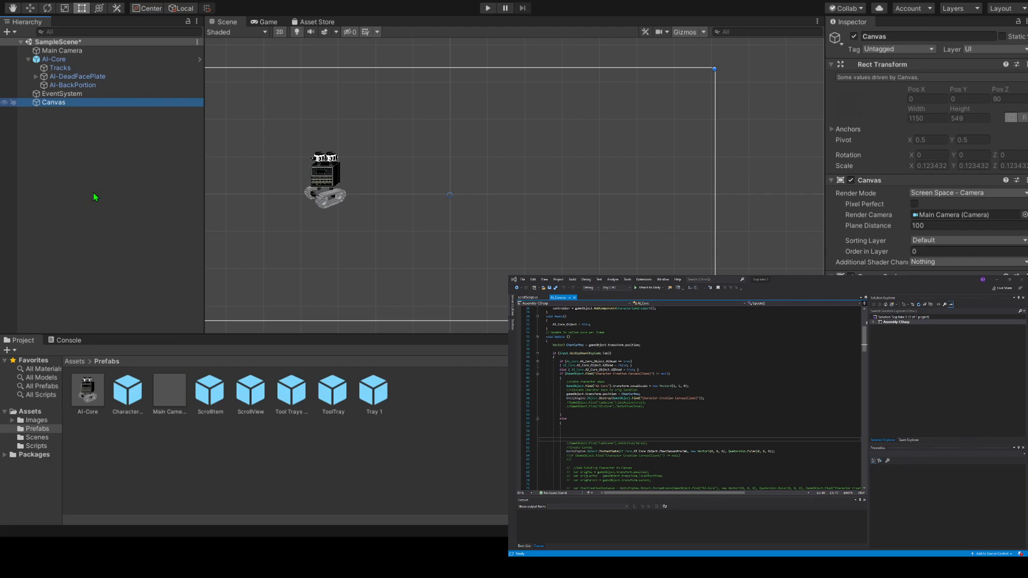
pyautogui.hotkey('alt', 'shift', 'n')
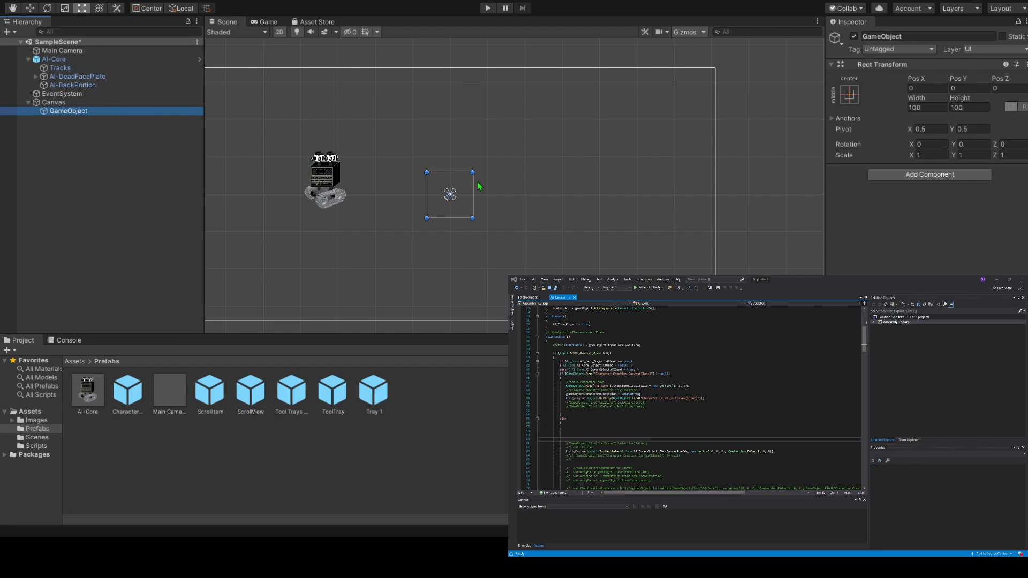
pyautogui.moveTo(474, 170); pyautogui.dragTo(668, 77)
pyautogui.moveTo(426, 77); pyautogui.dragTo(490, 75)
pyautogui.moveTo(577, 218); pyautogui.dragTo(580, 317)
pyautogui.moveTo(493, 216); pyautogui.dragTo(560, 214)
pyautogui.moveTo(669, 183); pyautogui.dragTo(706, 183)
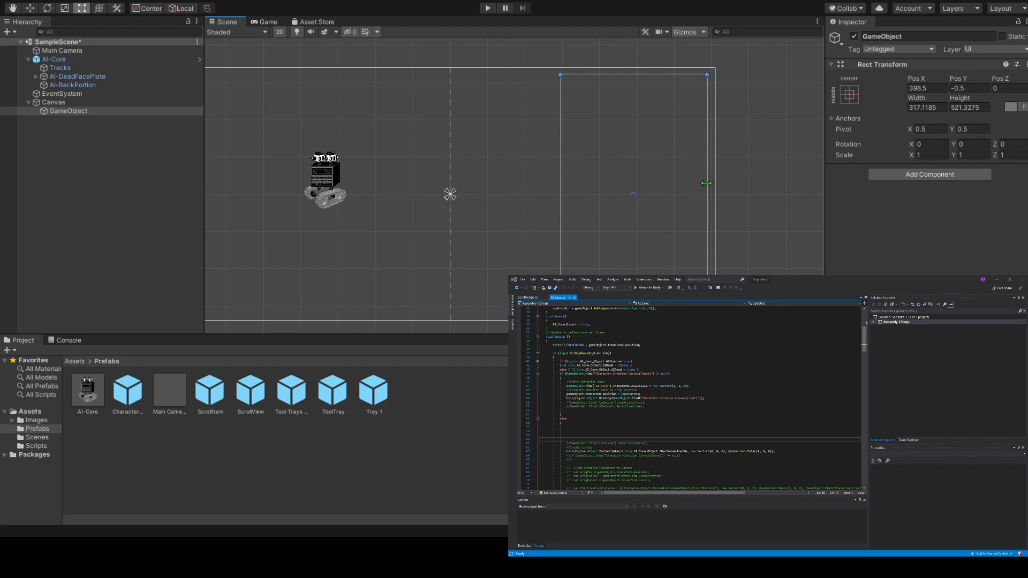
pyautogui.moveTo(560, 182); pyautogui.dragTo(577, 181)
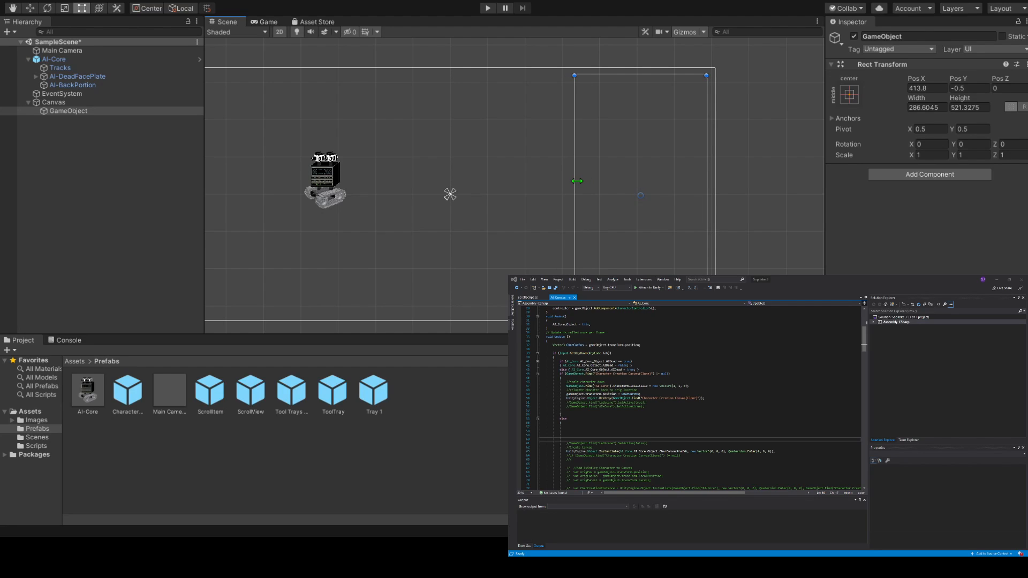
# Rename the new empty object under the Canvas as Scrollview.
pyautogui.click(75, 110)
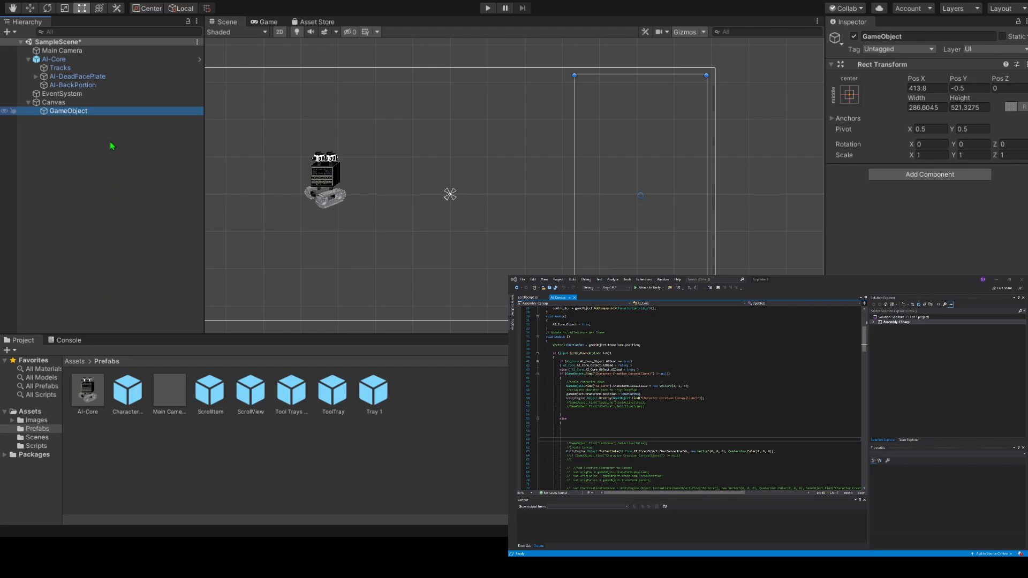
pyautogui.press('F2')
pyautogui.write('Scrool')
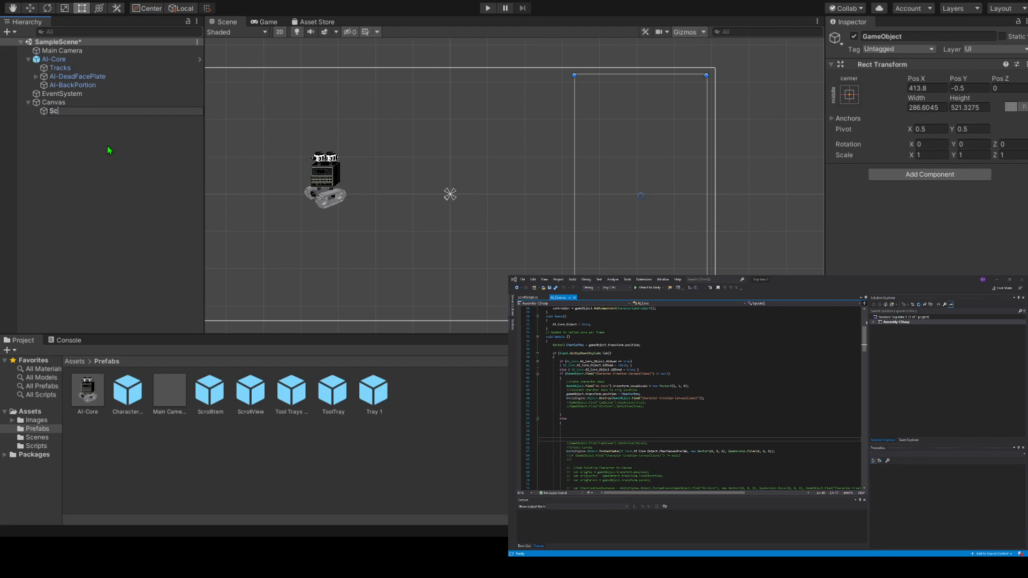
pyautogui.press('BackSpace')
pyautogui.write('llview')
pyautogui.press('Return')
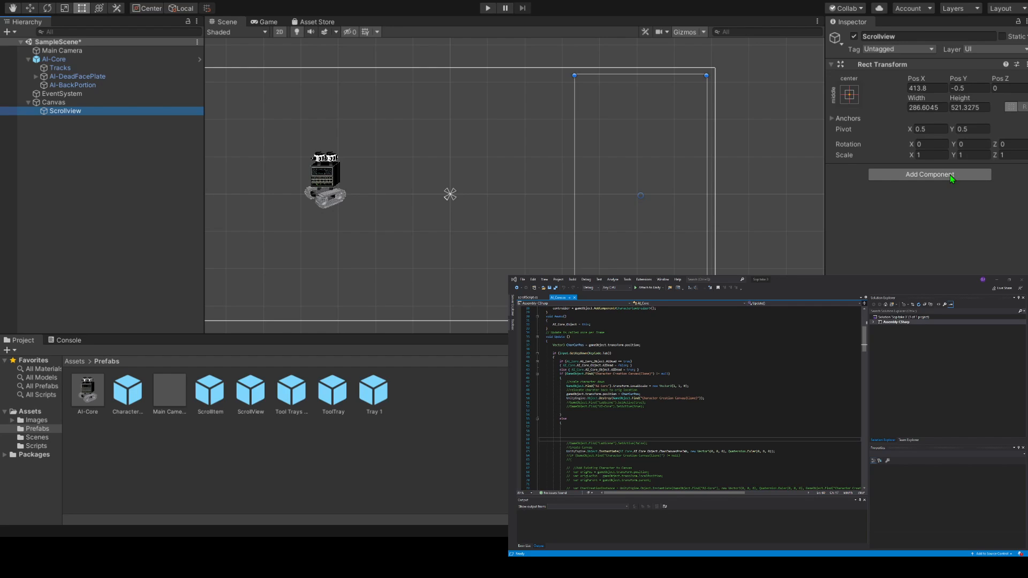
# Add a UI Image under the Canvas and fit it inside the Scrollview outline at about 251 × 464.
pyautogui.click(57, 105)
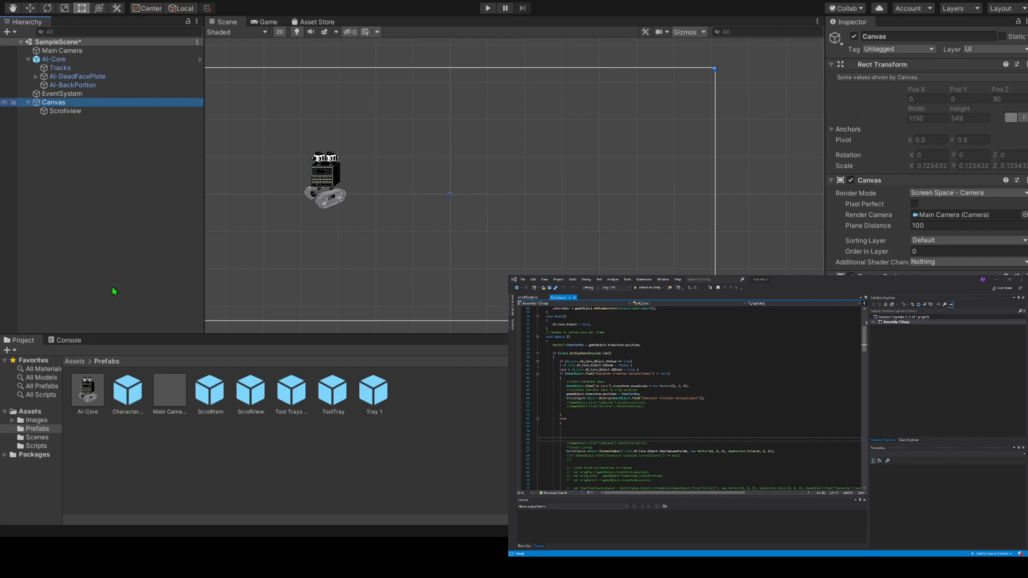
pyautogui.click(197, 308)
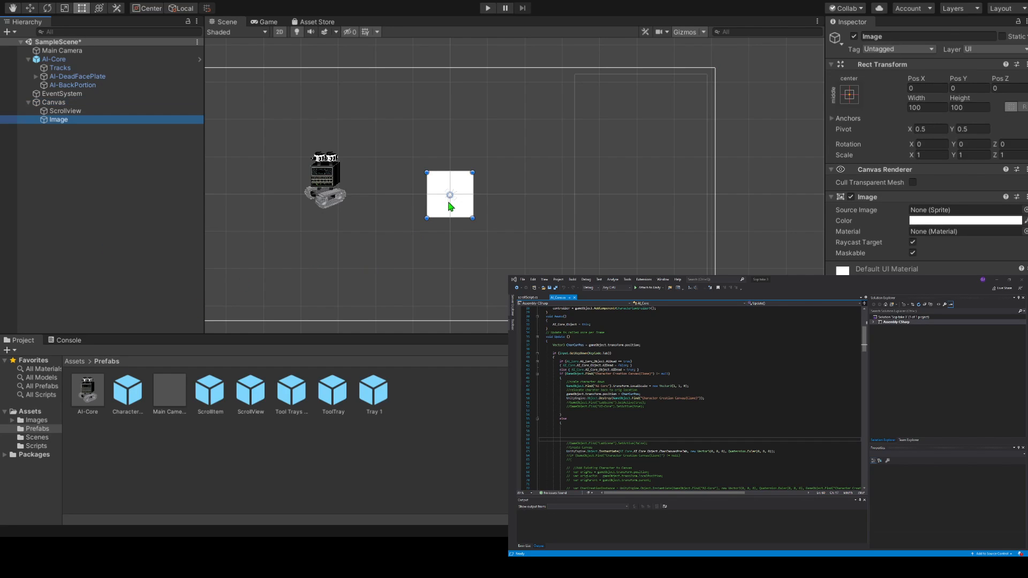
pyautogui.moveTo(451, 200); pyautogui.dragTo(700, 301)
pyautogui.moveTo(580, 78); pyautogui.dragTo(584, 87)
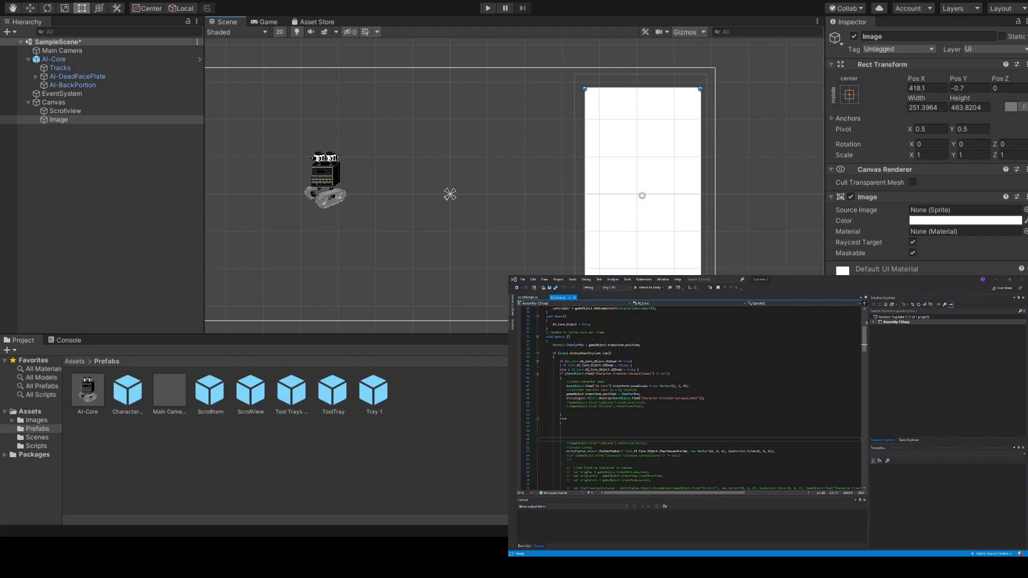
# Make the Image's color fully transparent.
pyautogui.click(1020, 221)
pyautogui.moveTo(96, 206); pyautogui.dragTo(0, 211)
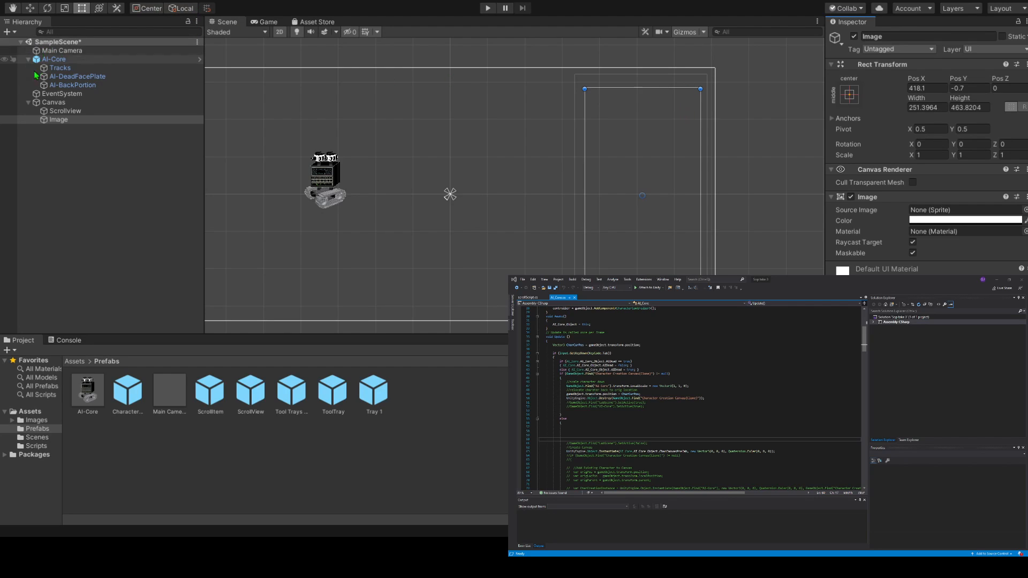
# Add an Image component to the Scrollview object and set its source image to the Terminal dark sprite.
pyautogui.click(65, 113)
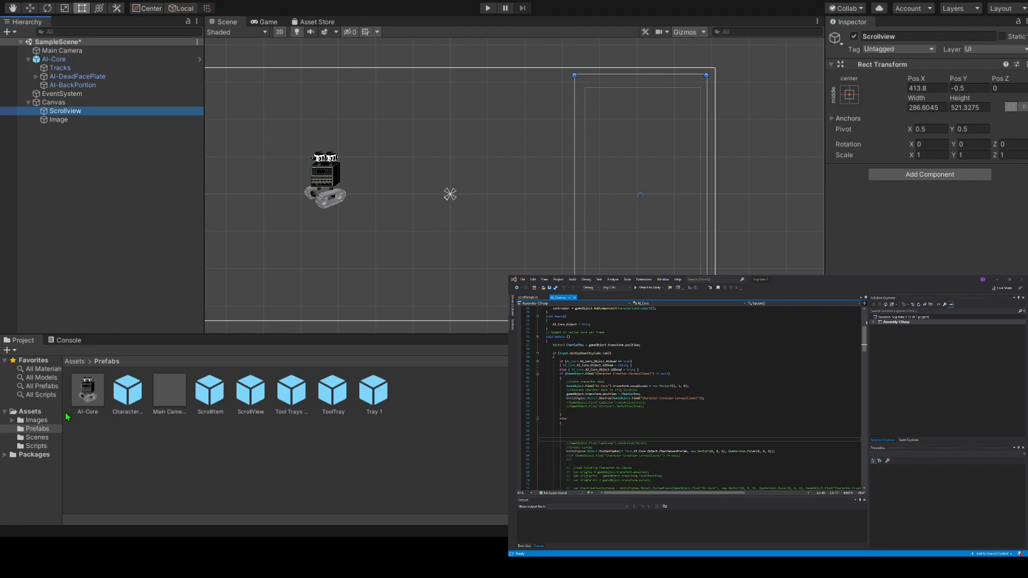
pyautogui.click(37, 421)
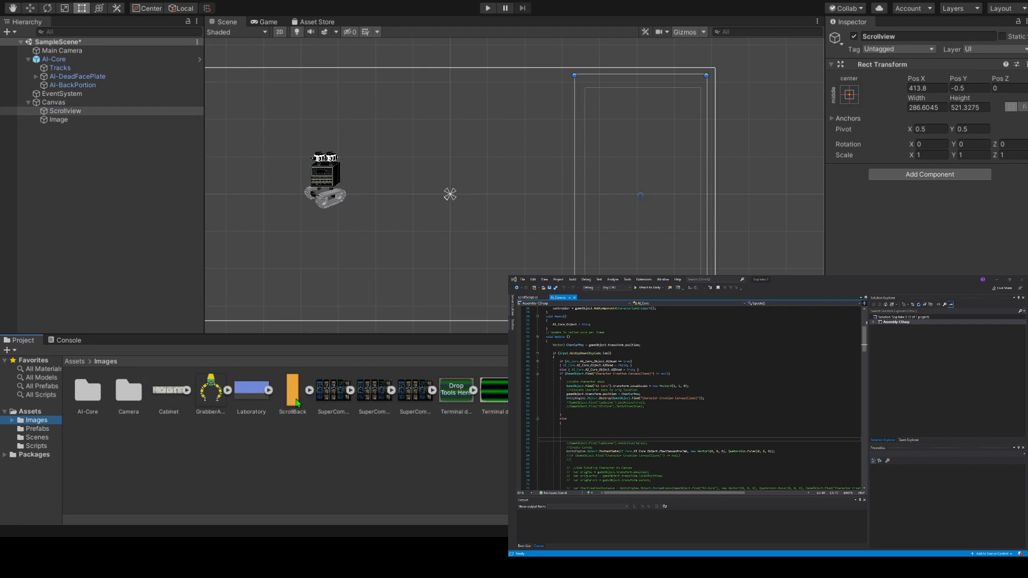
pyautogui.moveTo(293, 401); pyautogui.dragTo(909, 187)
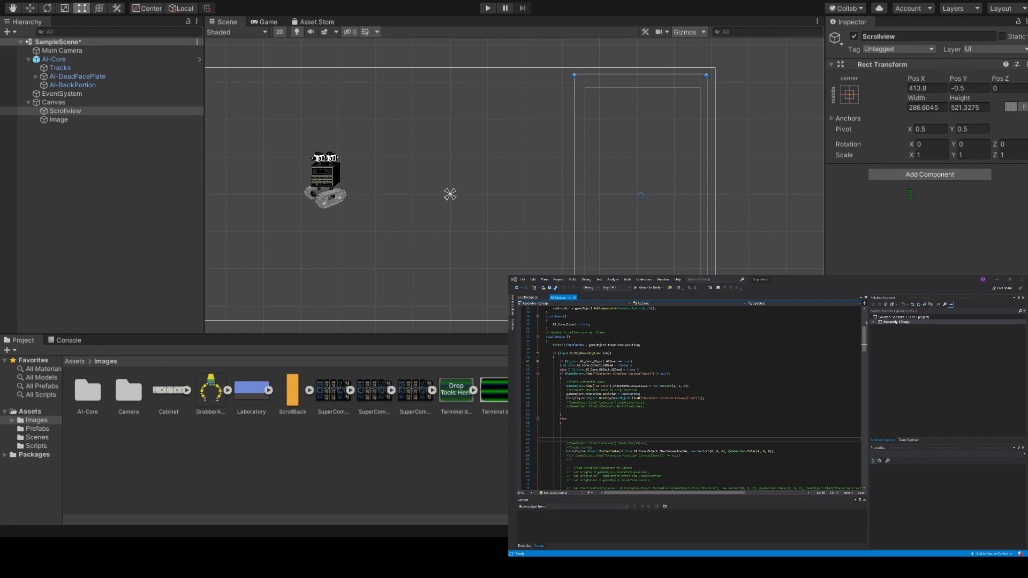
pyautogui.click(873, 211)
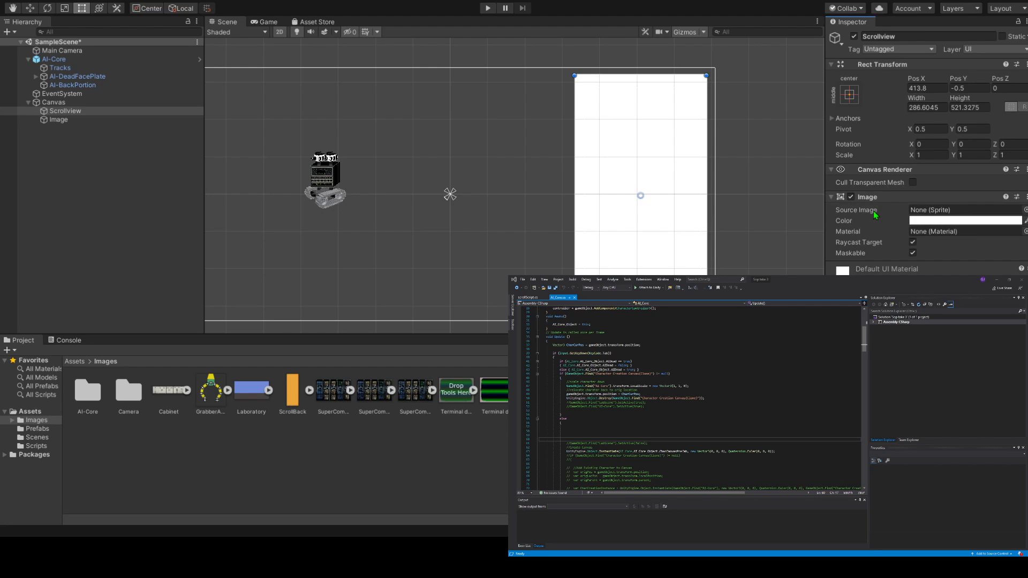
pyautogui.moveTo(294, 399); pyautogui.dragTo(941, 214)
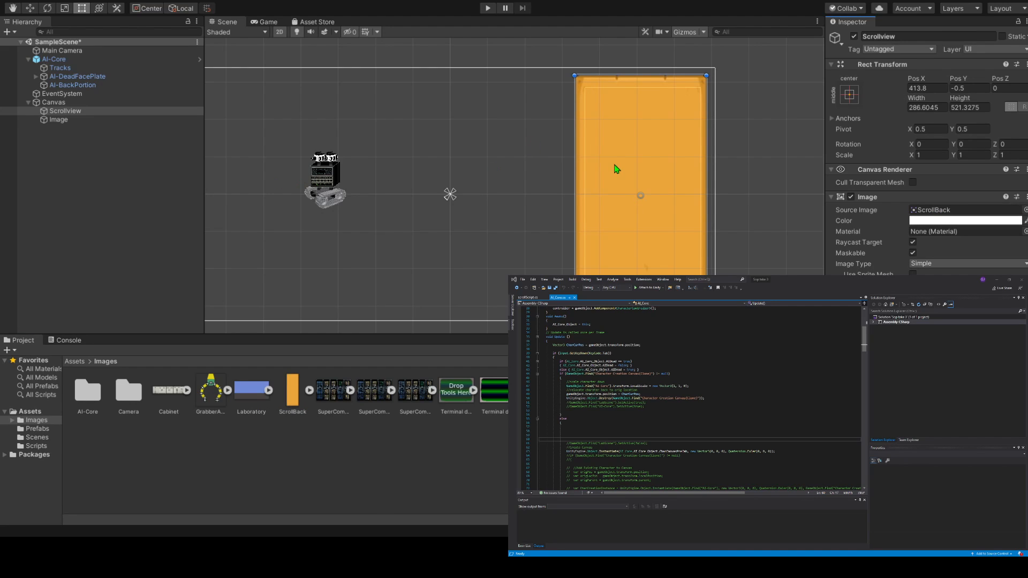
pyautogui.click(495, 401)
pyautogui.moveTo(495, 400); pyautogui.dragTo(934, 210)
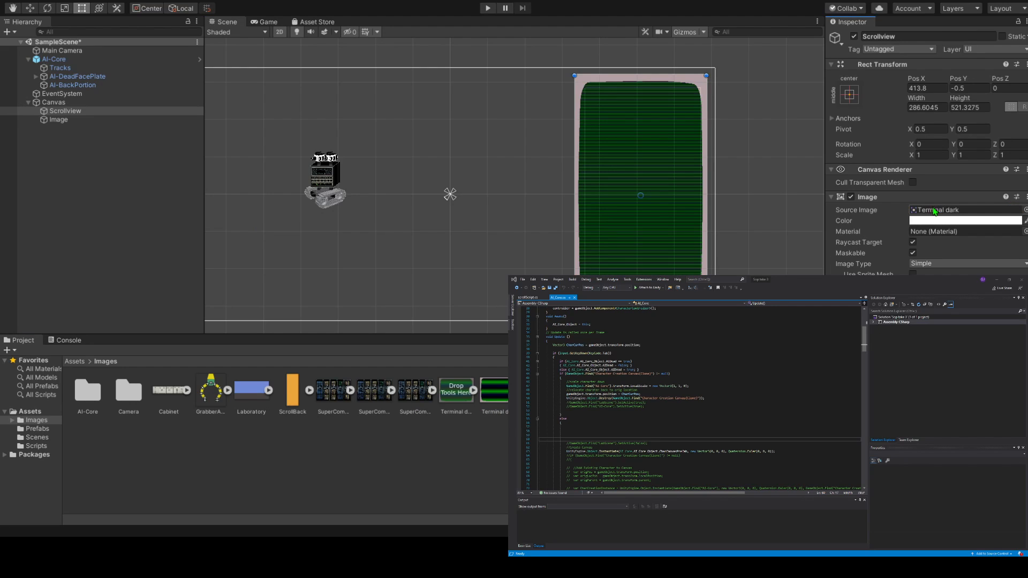
# Make the Image a child of the Scrollview object in the hierarchy.
pyautogui.click(56, 122)
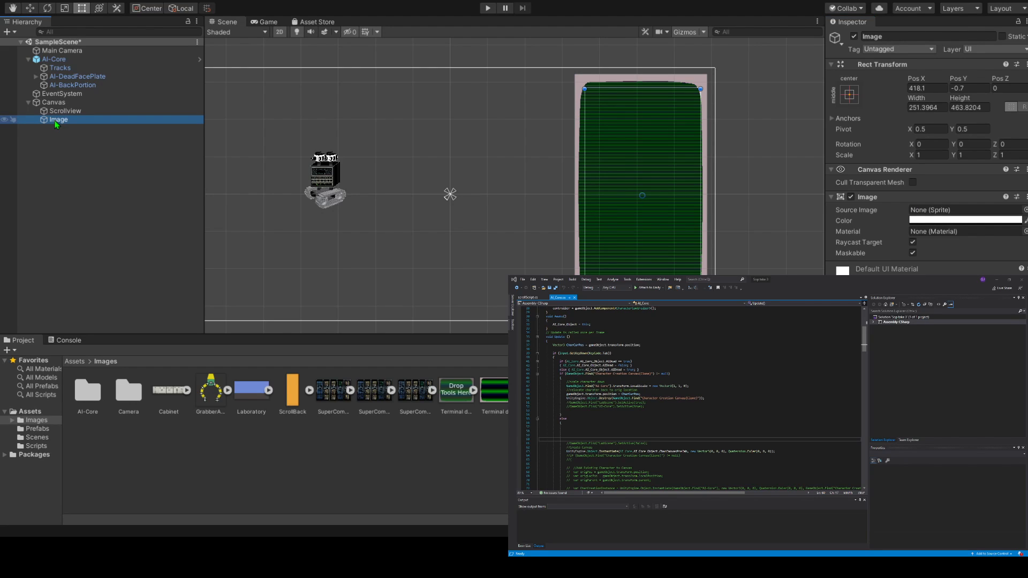
pyautogui.moveTo(57, 124); pyautogui.dragTo(59, 112)
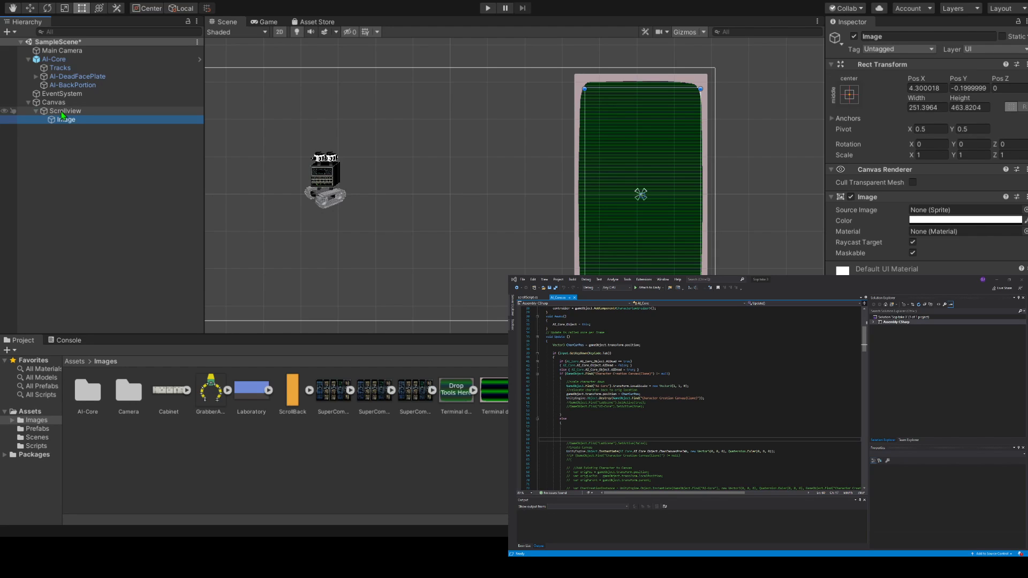
pyautogui.click(63, 111)
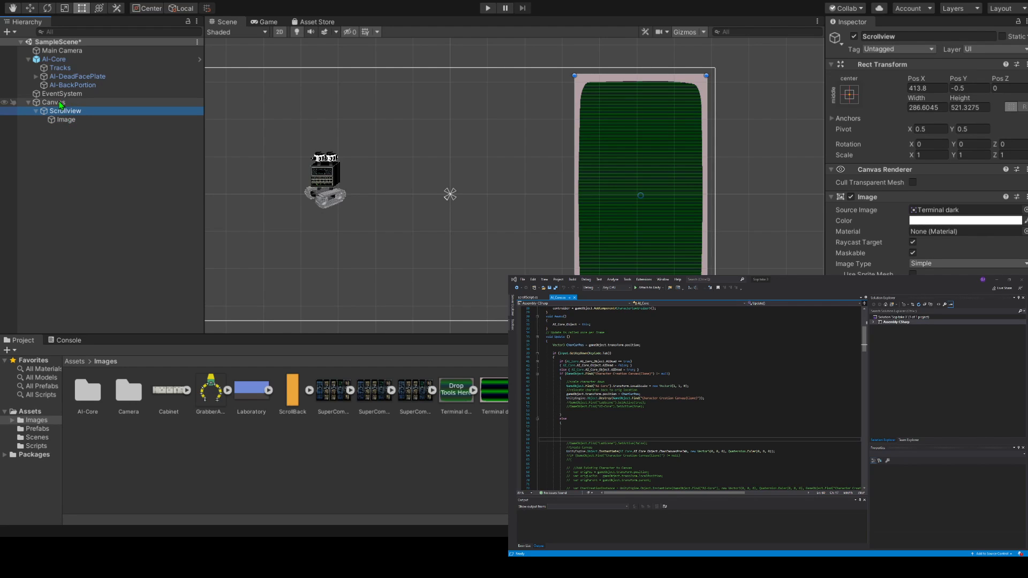
# Add another UI Image under the Canvas and fit it near the Scrollview's upper edge at about 193 × 62.
pyautogui.click(60, 104)
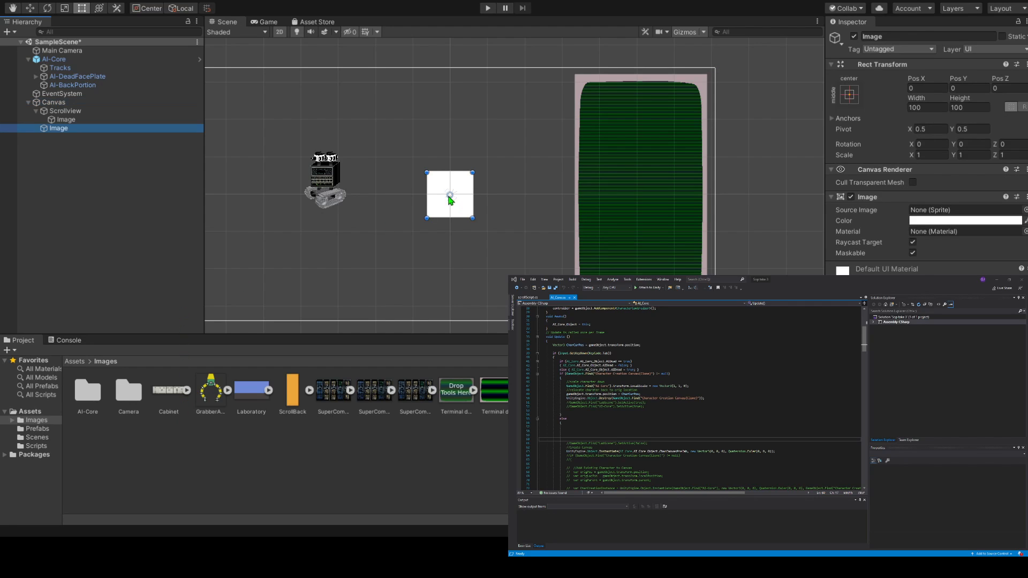
pyautogui.click(452, 197)
pyautogui.moveTo(451, 196); pyautogui.dragTo(626, 118)
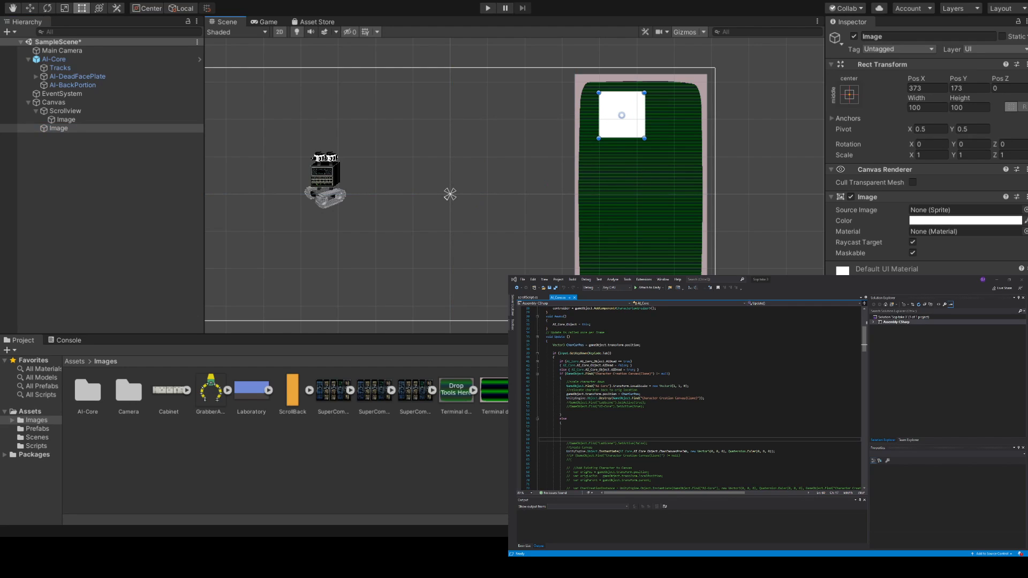
pyautogui.moveTo(645, 138); pyautogui.dragTo(688, 120)
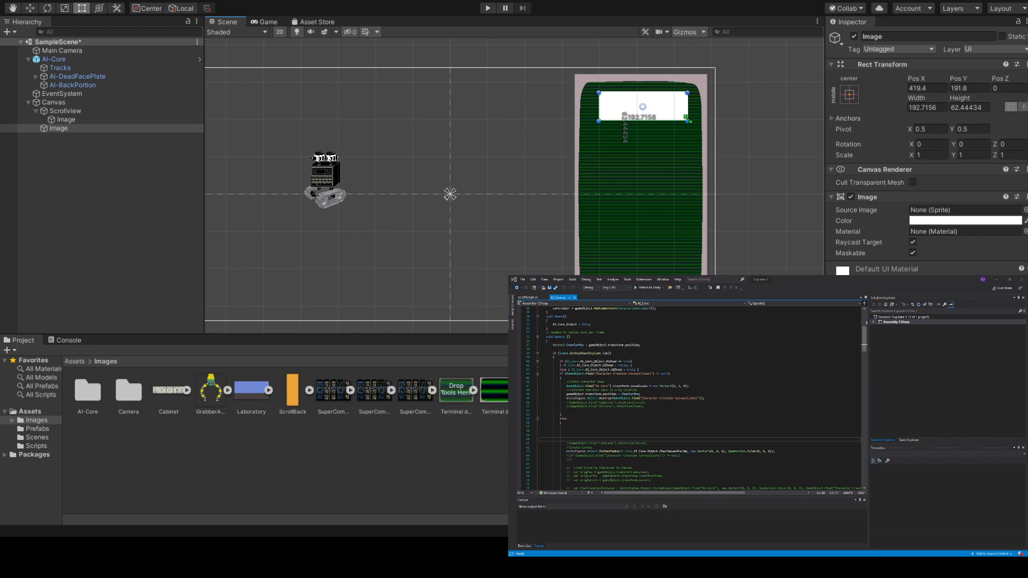
# Rename the Image inside Scrollview as Scrollmask.
pyautogui.click(62, 121)
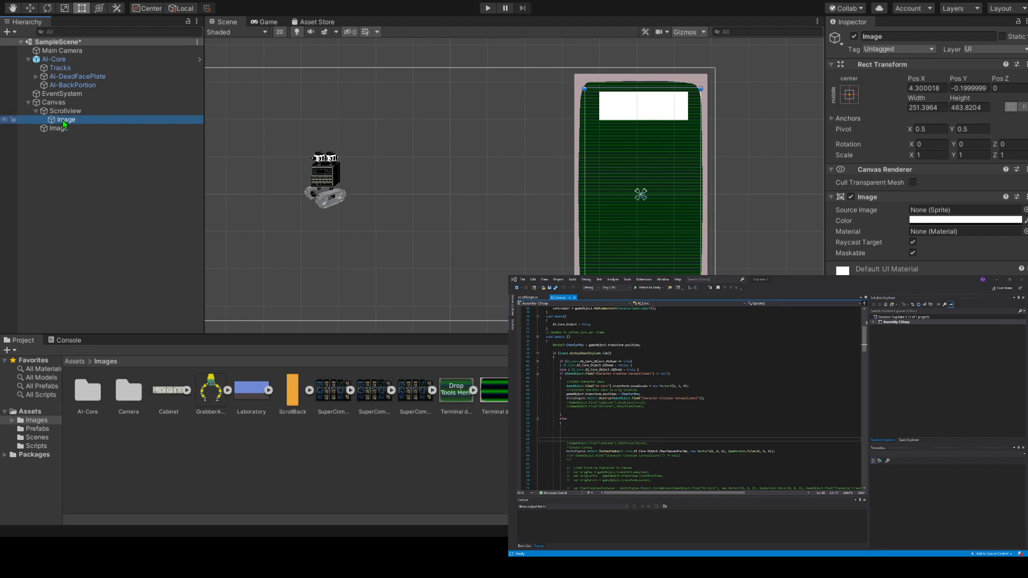
pyautogui.press('F2')
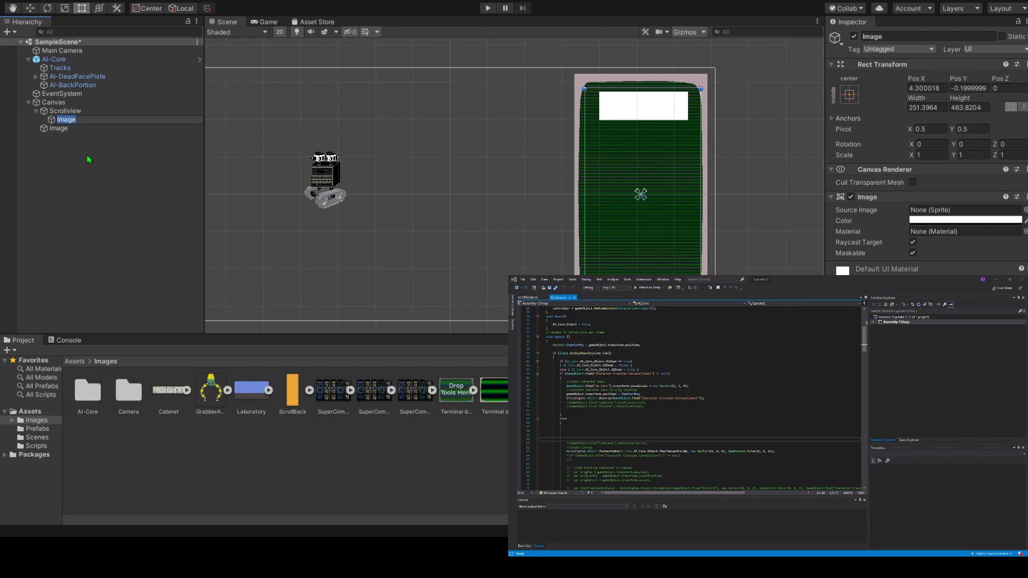
pyautogui.write('Scrollmask')
pyautogui.press('Return')
# Make the remaining Image a child of Scrollmask and rename it as Content.
pyautogui.click(57, 129)
pyautogui.moveTo(57, 130); pyautogui.dragTo(78, 125)
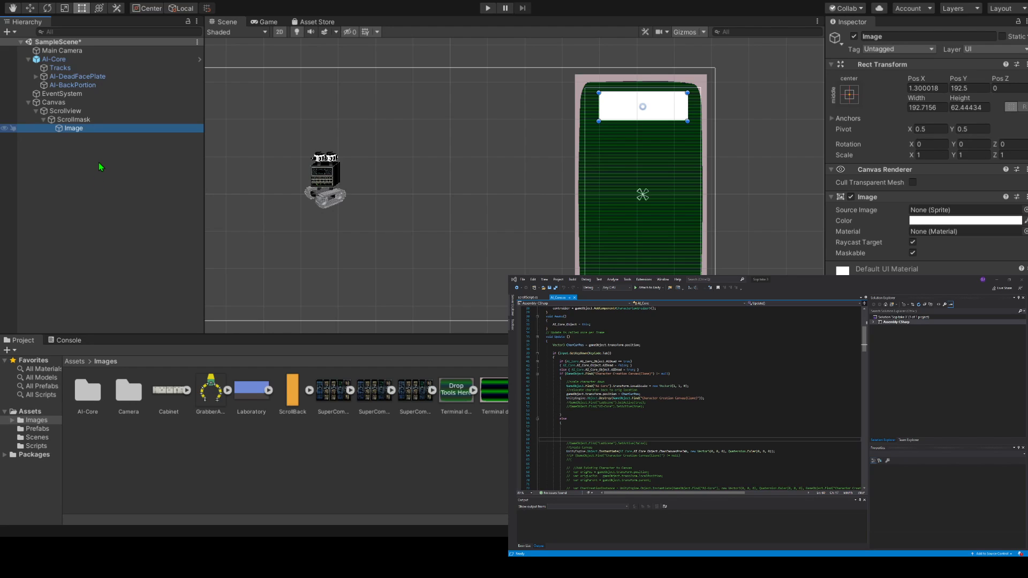
pyautogui.press('F2')
pyautogui.write('Content')
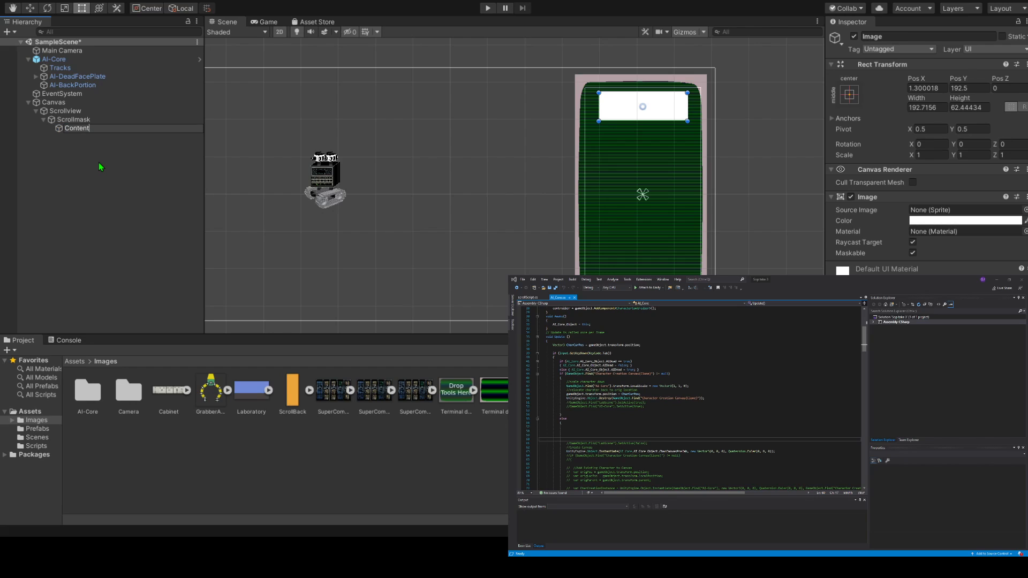
pyautogui.press('Return')
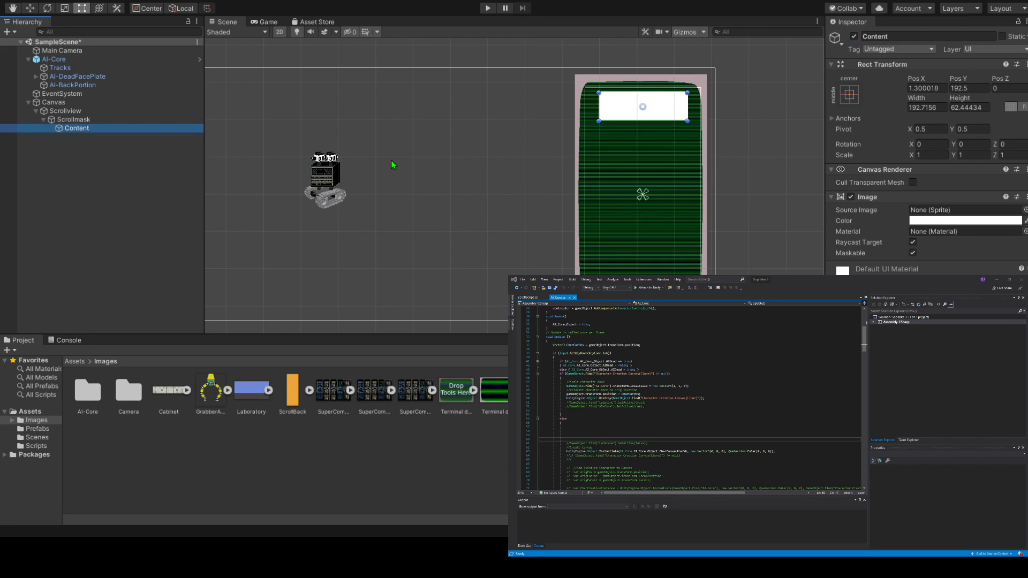
# Stretch Content down past the Scrollview's lower edge and widen it, to about 228 × 608.
pyautogui.moveTo(643, 121); pyautogui.dragTo(643, 374)
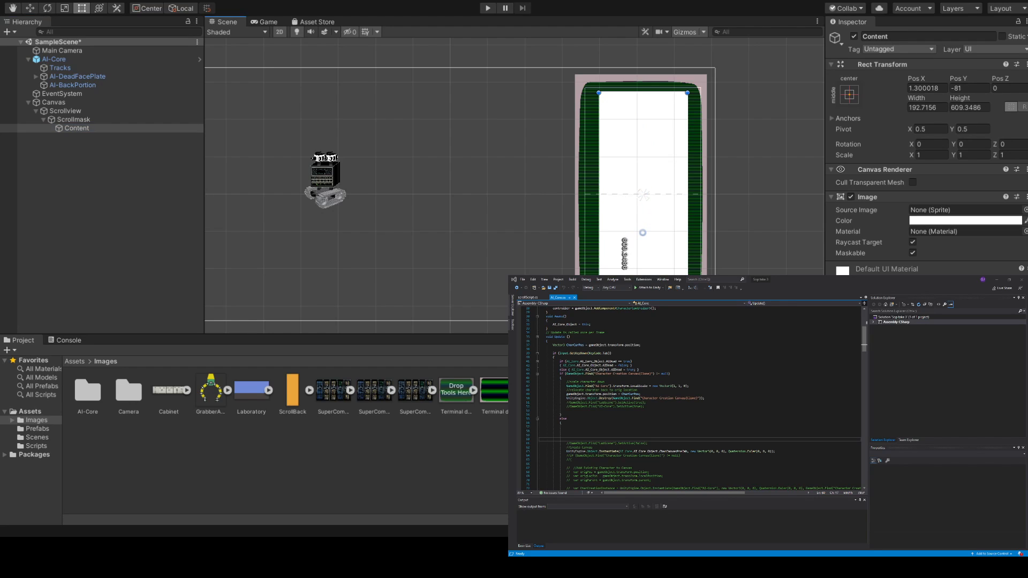
pyautogui.scroll(-5, 715, 66)
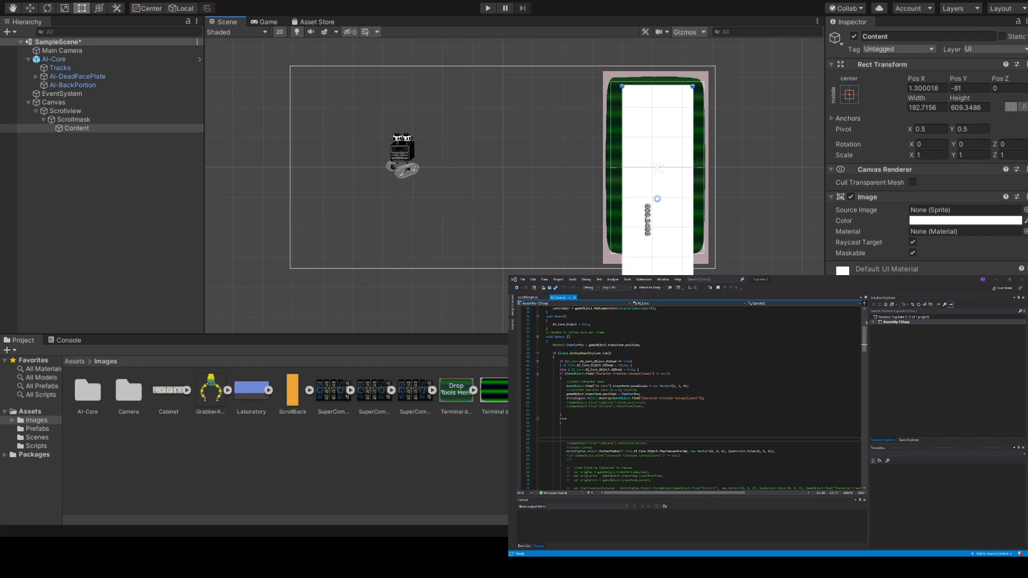
pyautogui.moveTo(622, 86); pyautogui.dragTo(616, 86)
pyautogui.moveTo(697, 89); pyautogui.dragTo(698, 86)
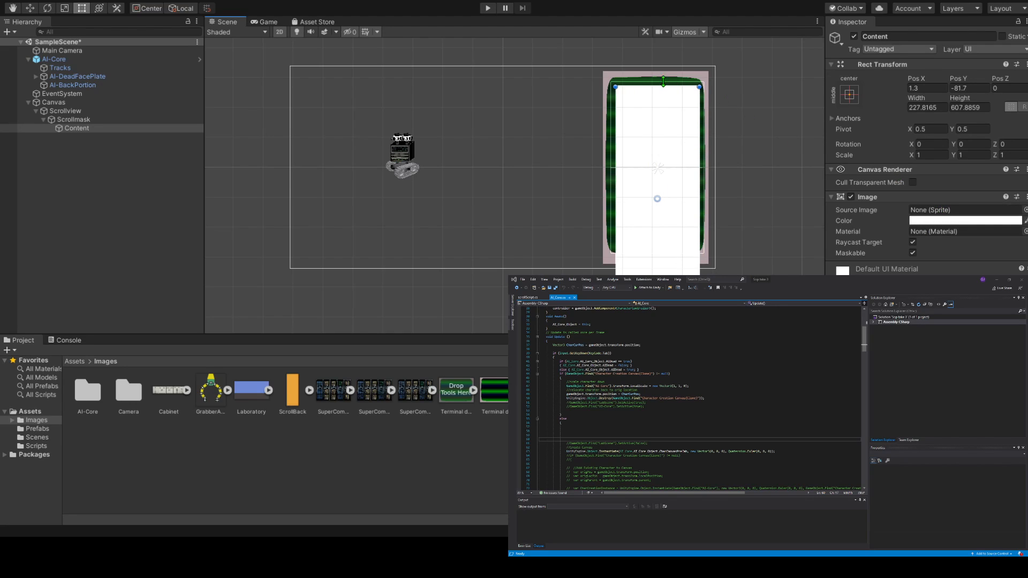
# Set Content's Pos X to 0, and set both Pos X and Pos Y of Scrollmask to 0.
pyautogui.click(912, 88)
pyautogui.write('0')
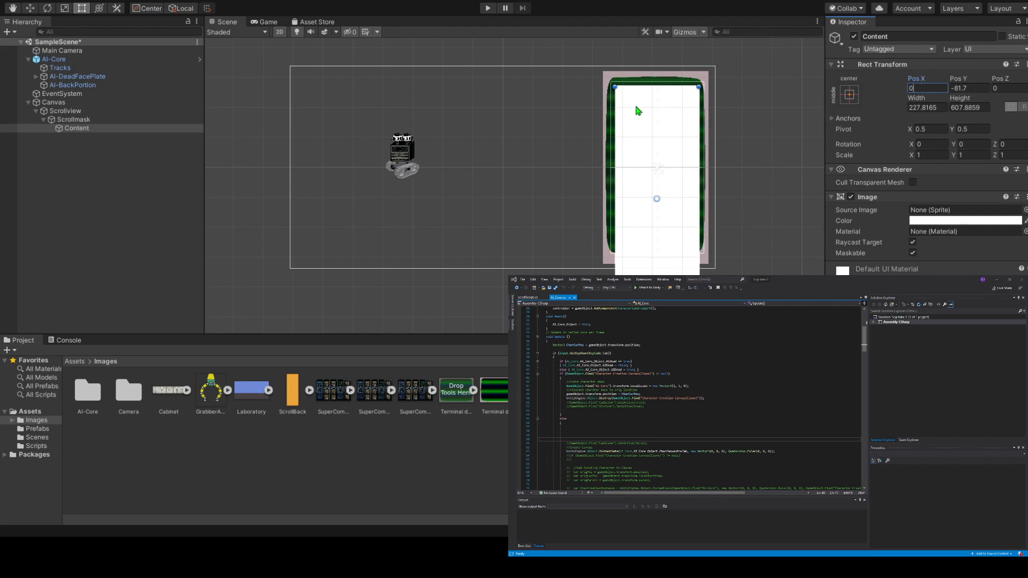
pyautogui.click(67, 120)
pyautogui.click(910, 87)
pyautogui.write('0')
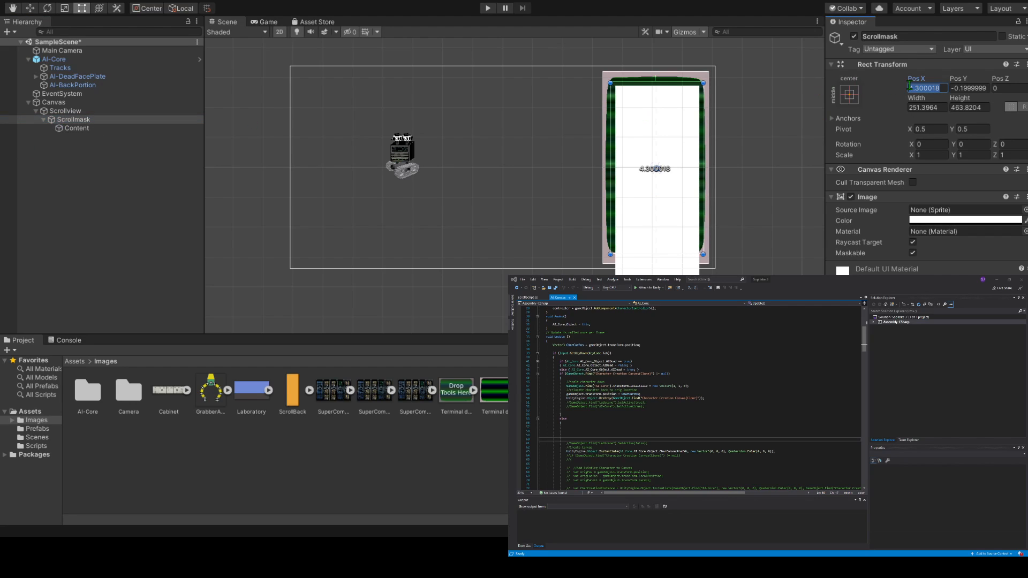
pyautogui.click(74, 112)
pyautogui.click(74, 120)
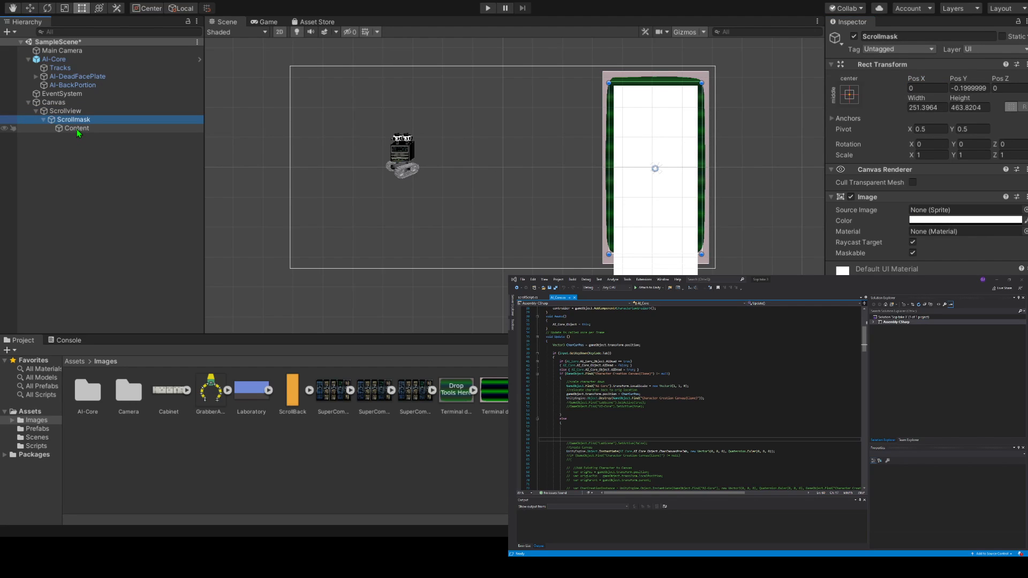
pyautogui.click(970, 88)
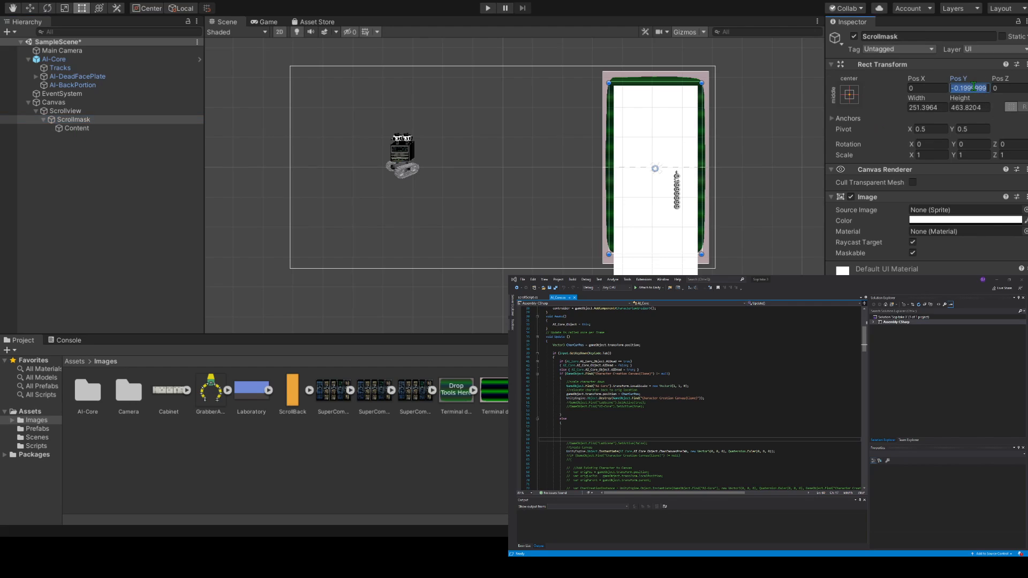
pyautogui.write('0')
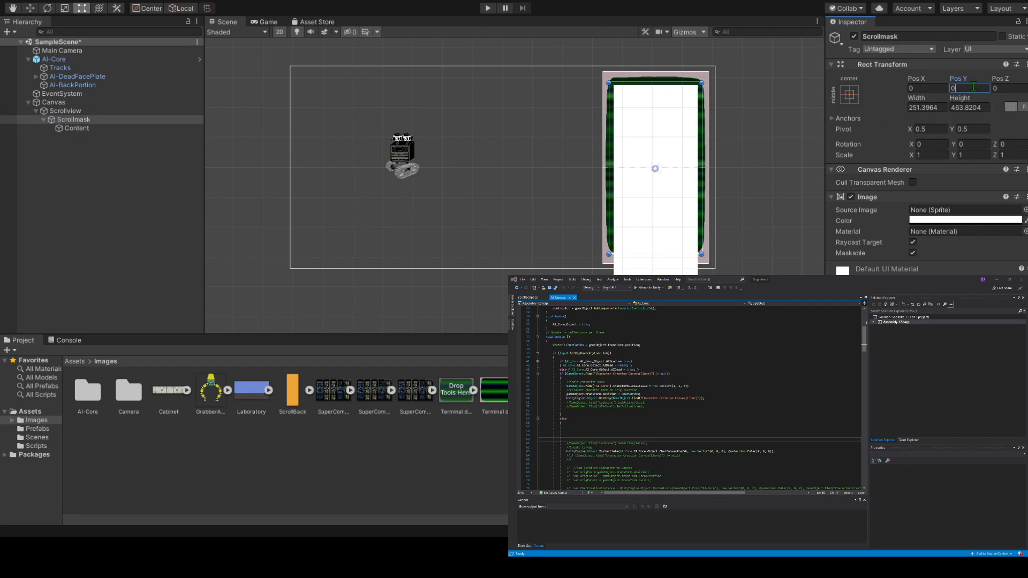
# Try Content with its Pos Y at 0, and undo that change.
pyautogui.click(74, 129)
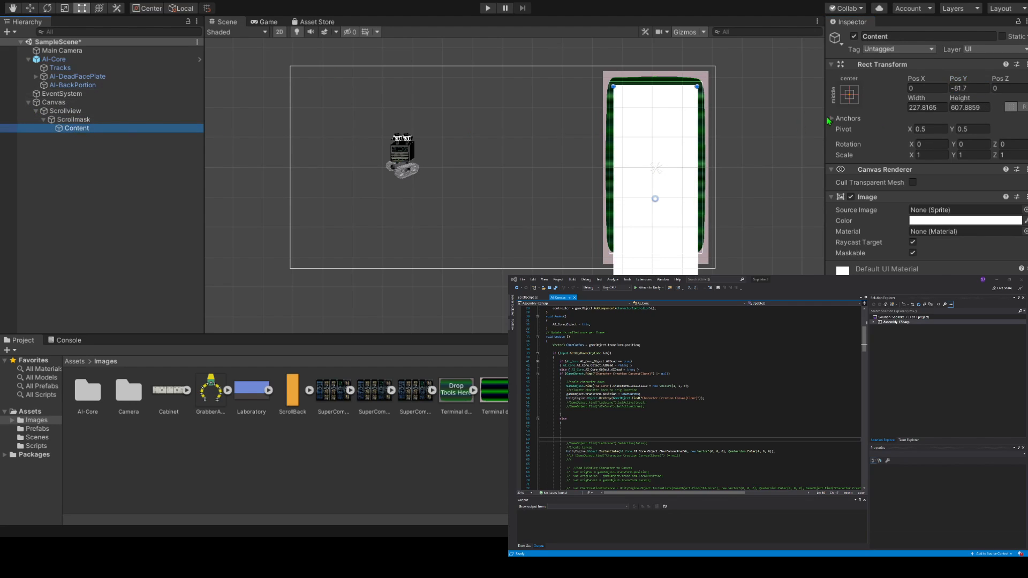
pyautogui.click(973, 88)
pyautogui.write('0')
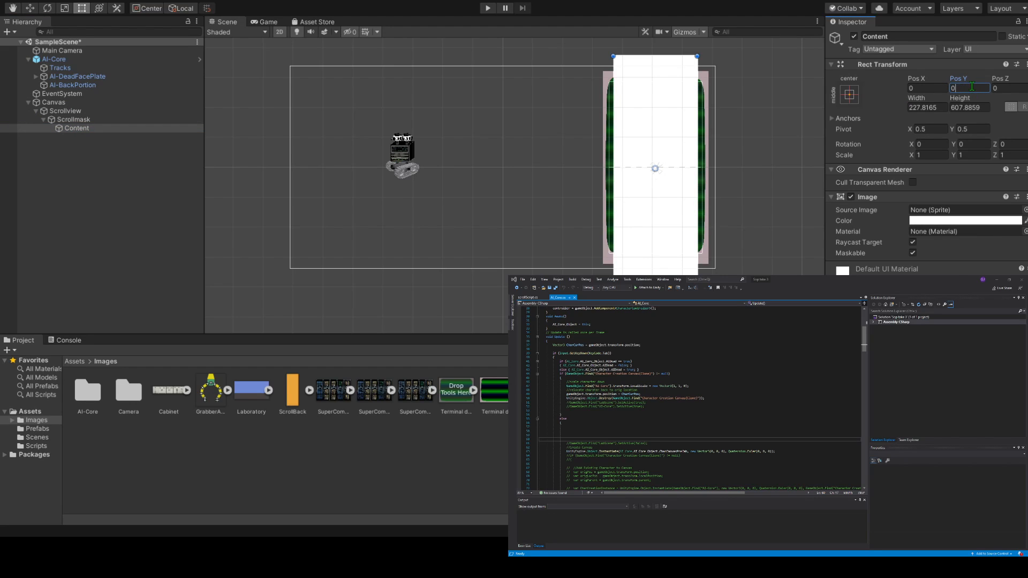
pyautogui.hotkey('ctrl', 'z')
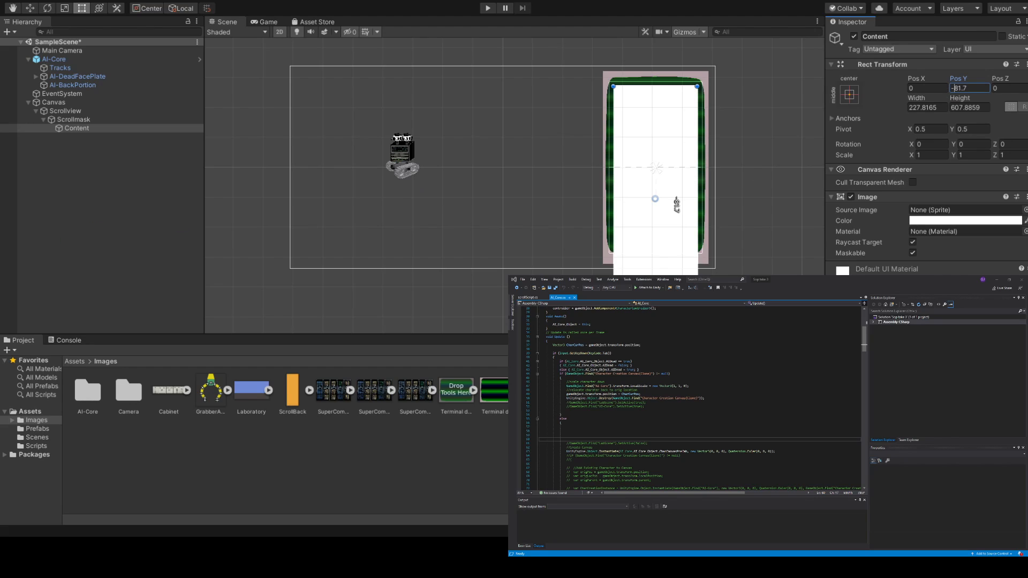
# Set Content's Pos Y to -80 and make its image color fully transparent.
pyautogui.moveTo(970, 85); pyautogui.dragTo(946, 90)
pyautogui.write('80')
pyautogui.press('Return')
pyautogui.click(971, 221)
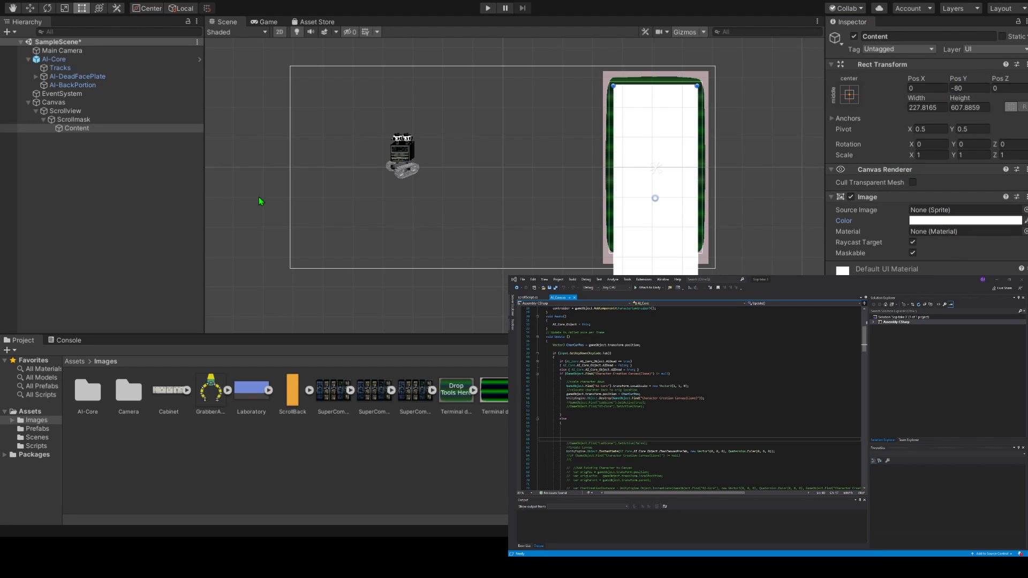
pyautogui.moveTo(97, 204); pyautogui.dragTo(7, 203)
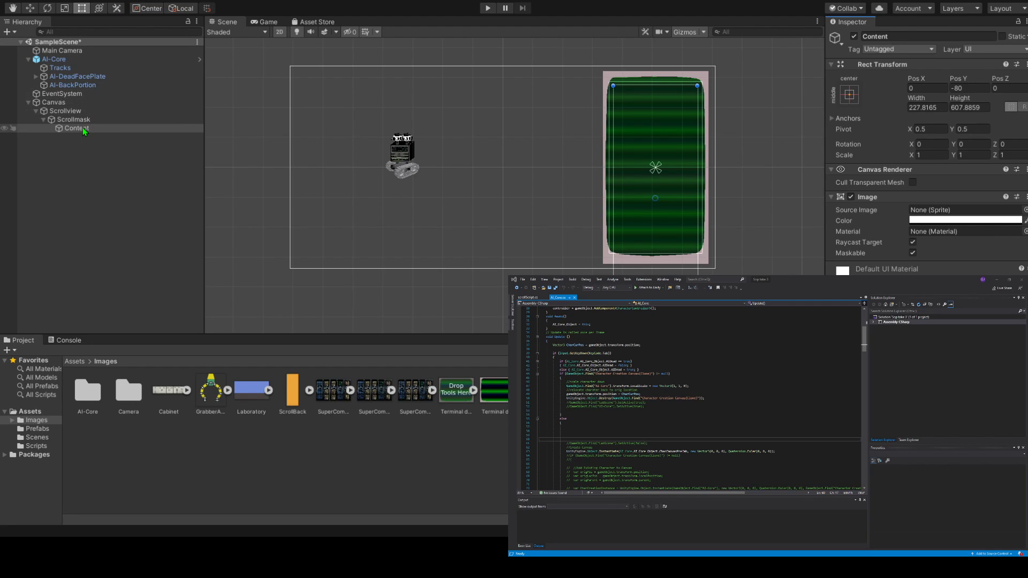
# Add the ScrollItem prefab as a child of Content and narrow it from both sides to fit within Content's width.
pyautogui.click(37, 429)
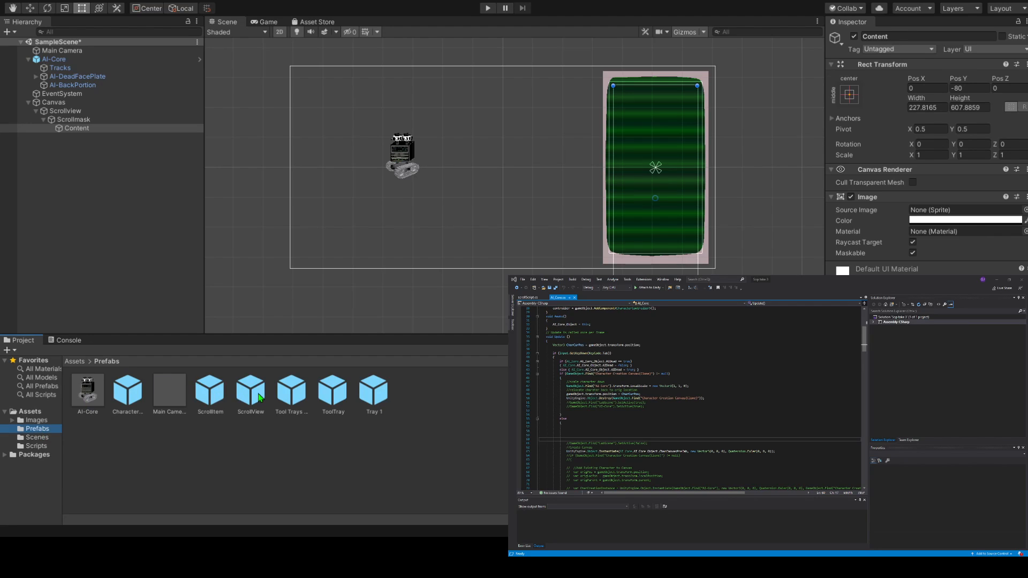
pyautogui.moveTo(209, 391); pyautogui.dragTo(179, 281)
pyautogui.moveTo(107, 137); pyautogui.dragTo(78, 128)
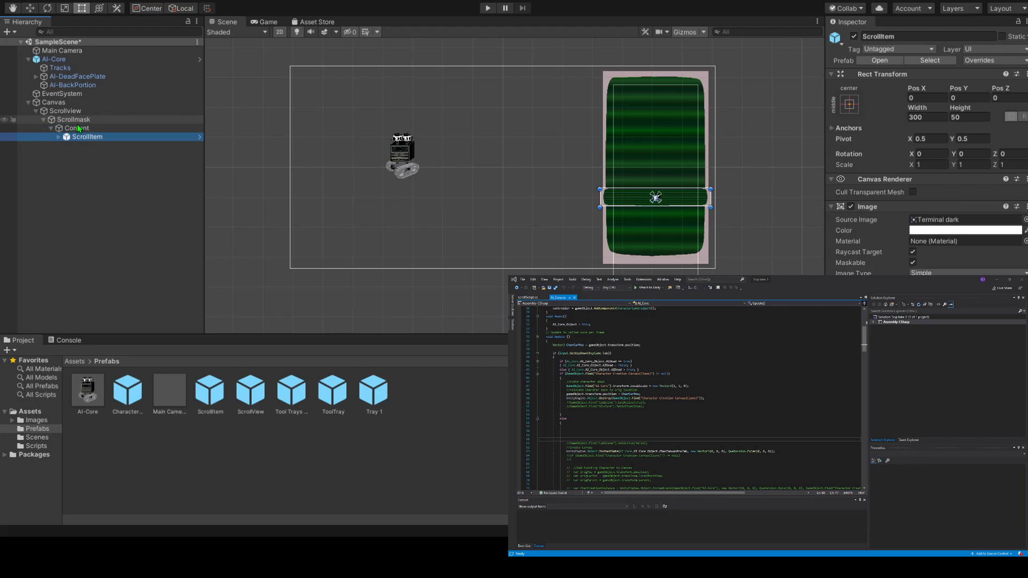
pyautogui.moveTo(598, 206); pyautogui.dragTo(617, 207)
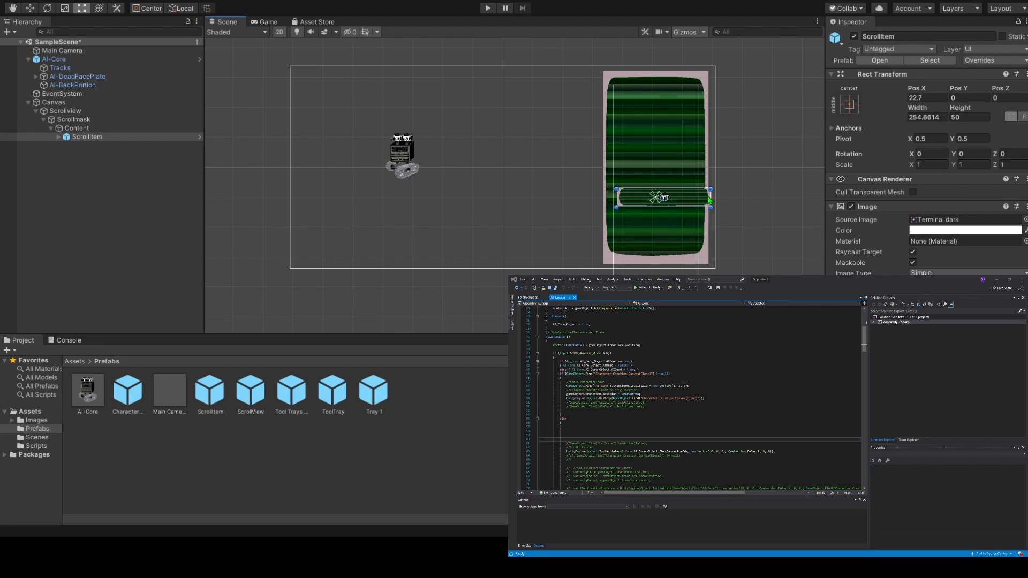
pyautogui.moveTo(710, 198); pyautogui.dragTo(691, 194)
pyautogui.click(90, 167)
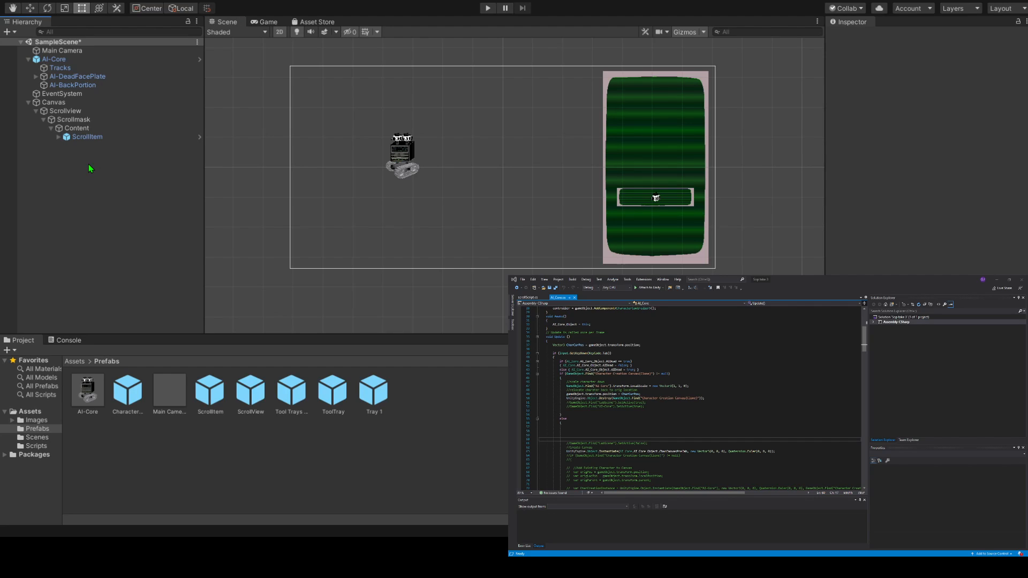
# Assign Content as the content of Scrollview's Scroll Rect and turn off its horizontal scrolling.
pyautogui.click(75, 129)
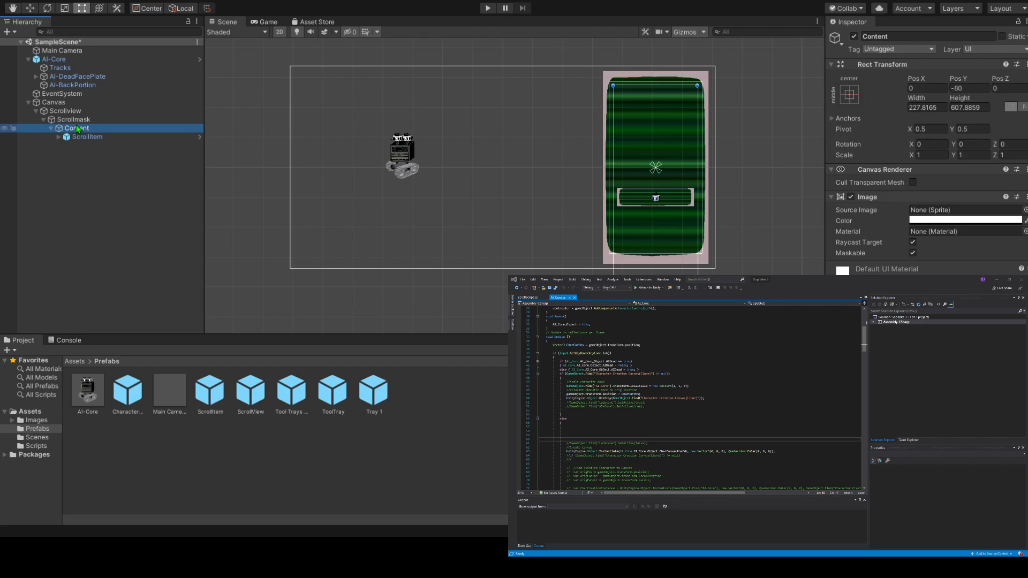
pyautogui.click(71, 120)
pyautogui.click(66, 111)
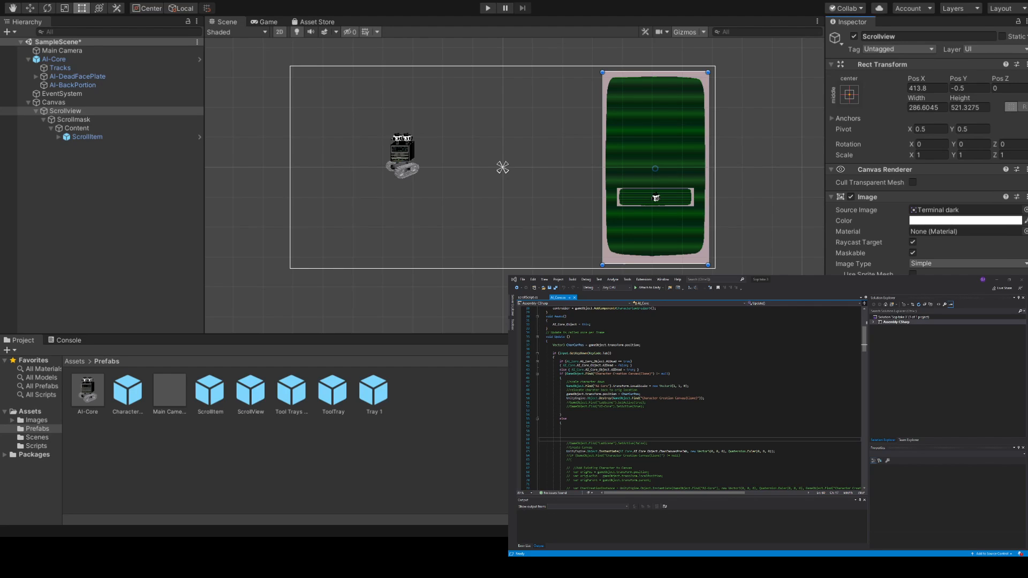
pyautogui.scroll(-3, 1014, 260)
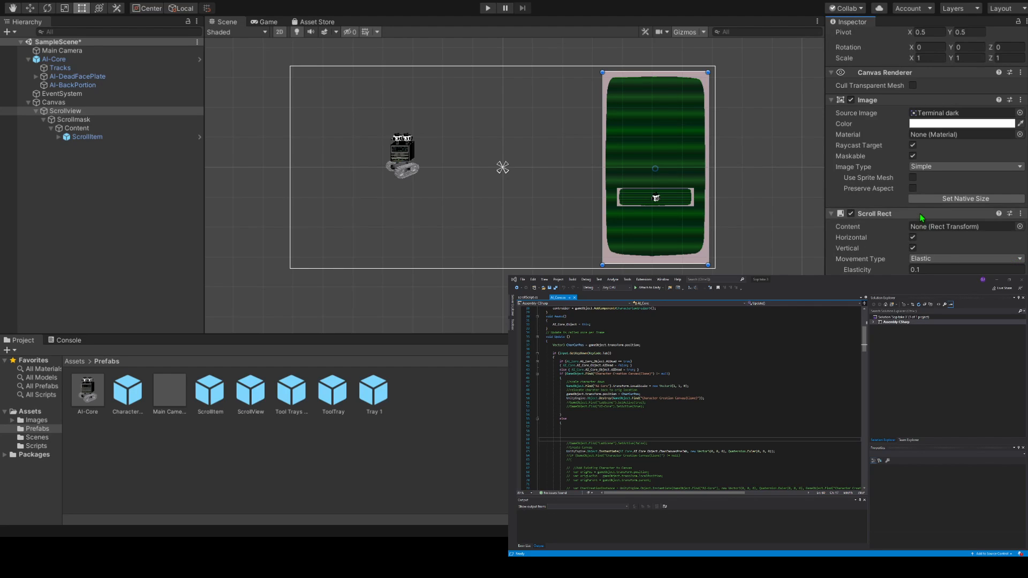
pyautogui.moveTo(67, 128); pyautogui.dragTo(956, 233)
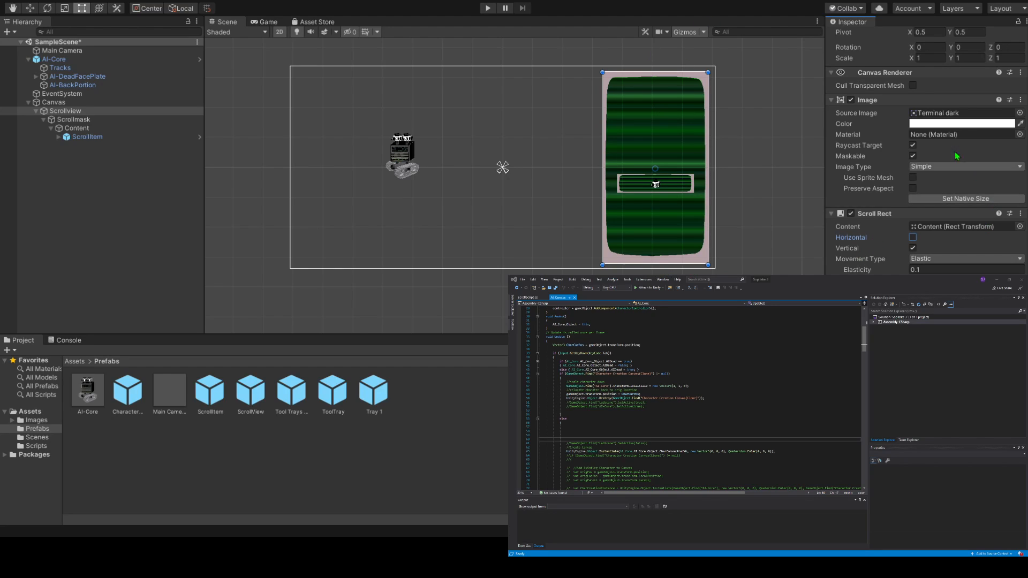
pyautogui.scroll(-2, 919, 237)
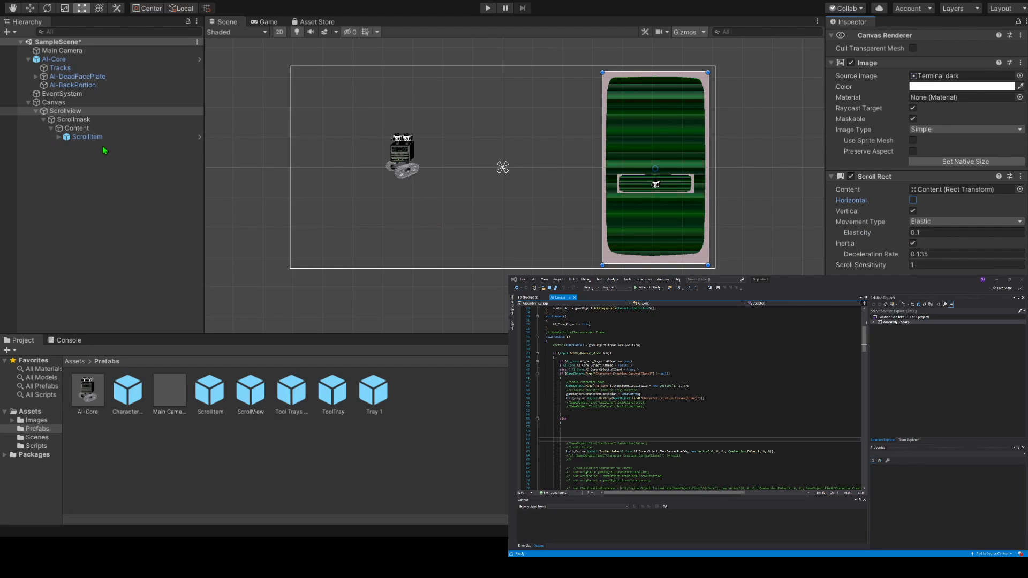
# Add a Vertical Layout Group and a Content Size Fitter that controls the height to Content.
pyautogui.click(78, 129)
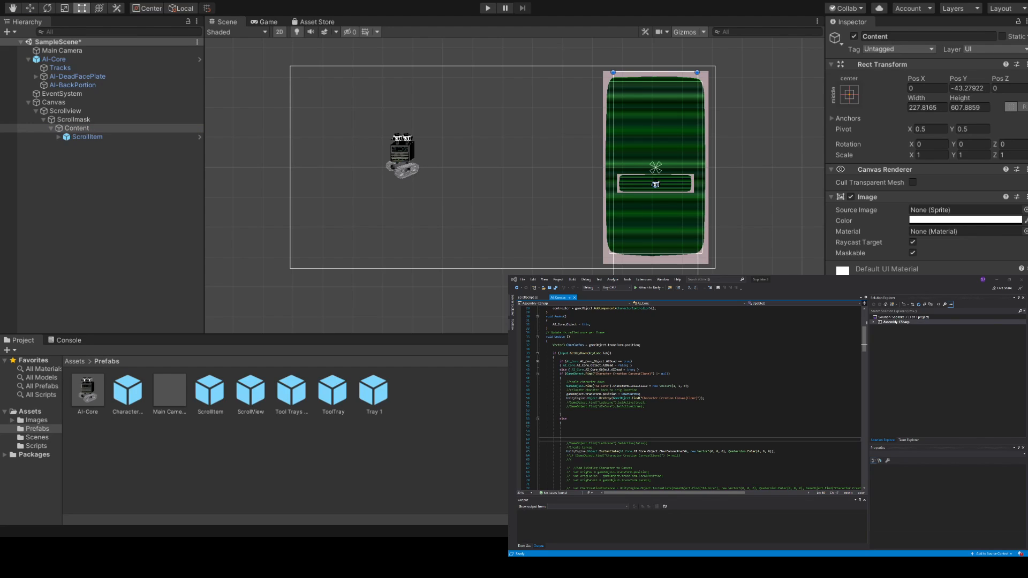
pyautogui.press('Return')
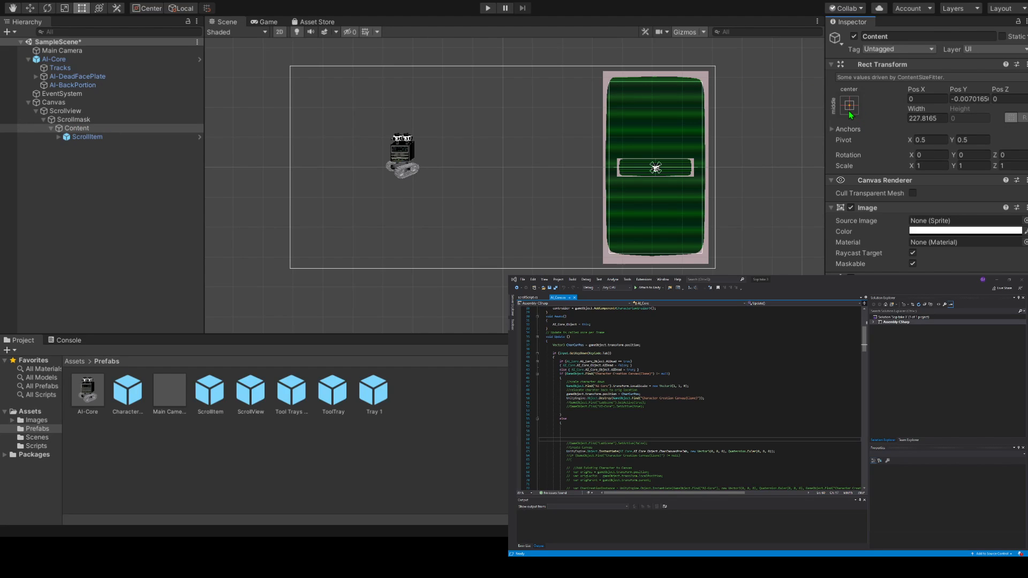
# Compare Content with Scrollmask and set Content's Pos Y to 0.
pyautogui.click(73, 120)
pyautogui.click(76, 129)
pyautogui.click(76, 118)
pyautogui.click(79, 129)
pyautogui.click(80, 120)
pyautogui.click(81, 128)
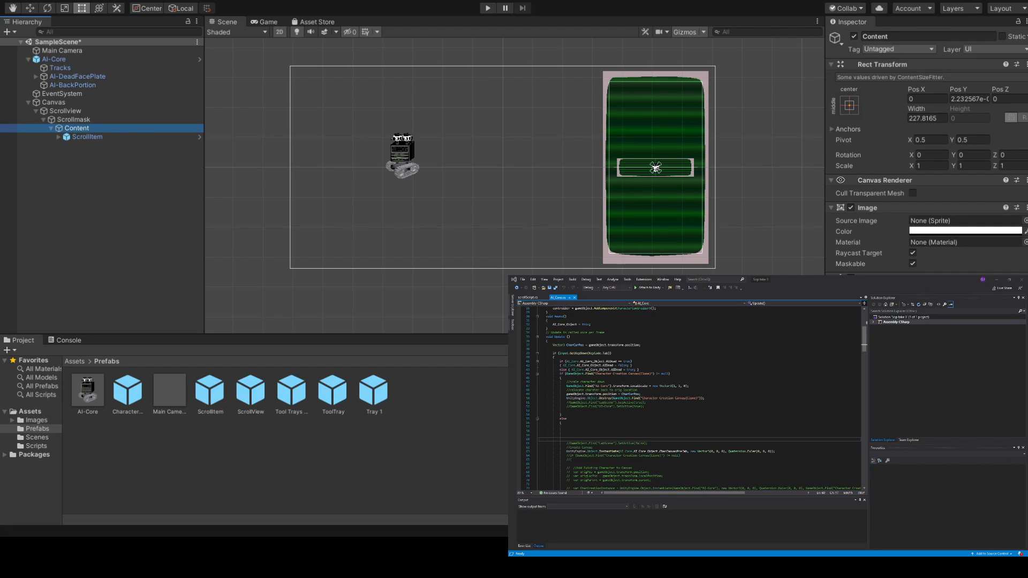
pyautogui.hotkey('alt', 'Tab')
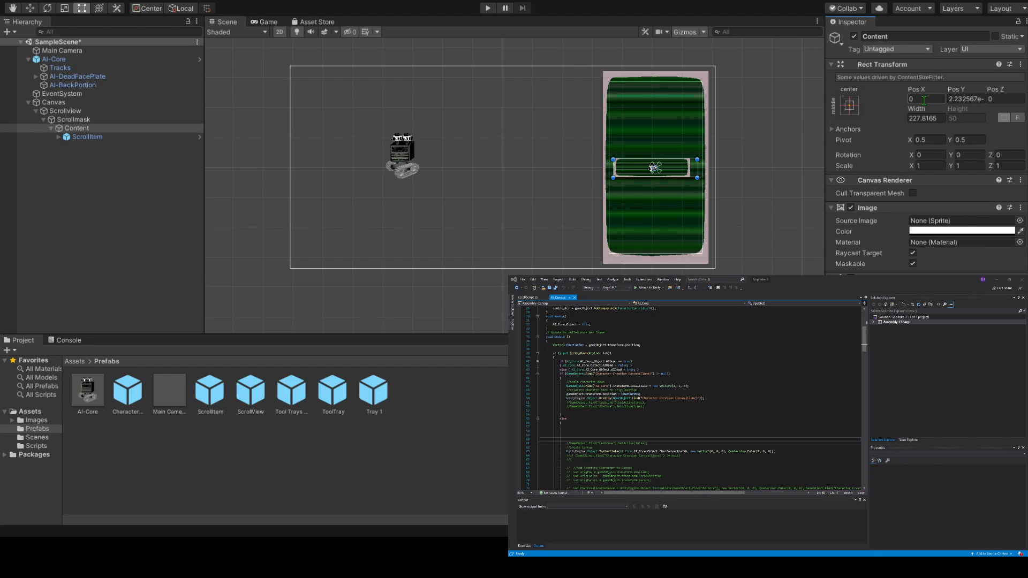
pyautogui.click(963, 99)
pyautogui.write('0')
pyautogui.press('Return')
# Try narrowing Content from its right edge to ScrollItem's width, and undo that change.
pyautogui.scroll(5, 691, 168)
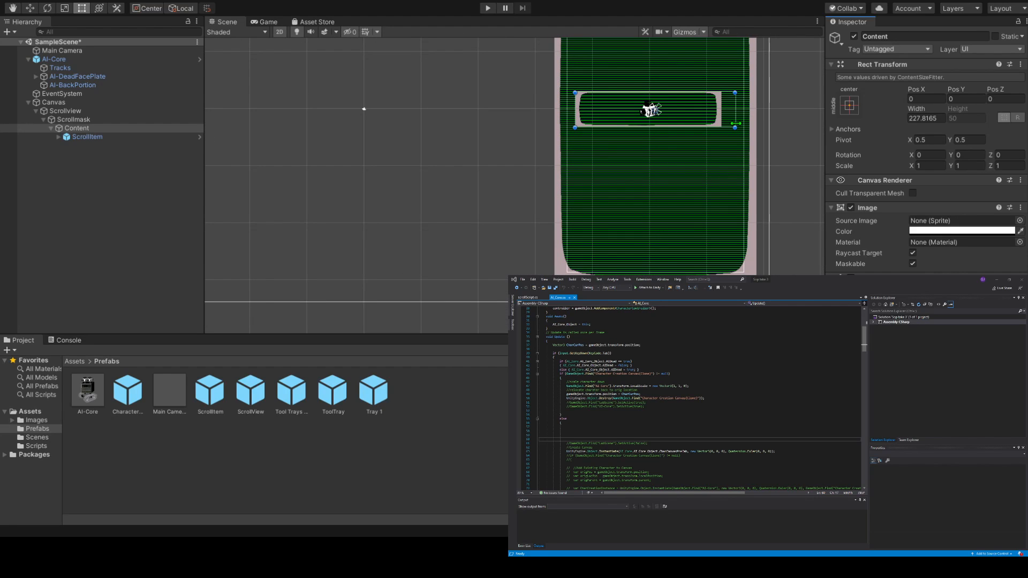
pyautogui.moveTo(734, 118); pyautogui.dragTo(722, 114)
pyautogui.hotkey('ctrl', 'z')
# Try the stretch-stretch anchor preset on the Image inside ScrollItem, and undo that change.
pyautogui.click(85, 137)
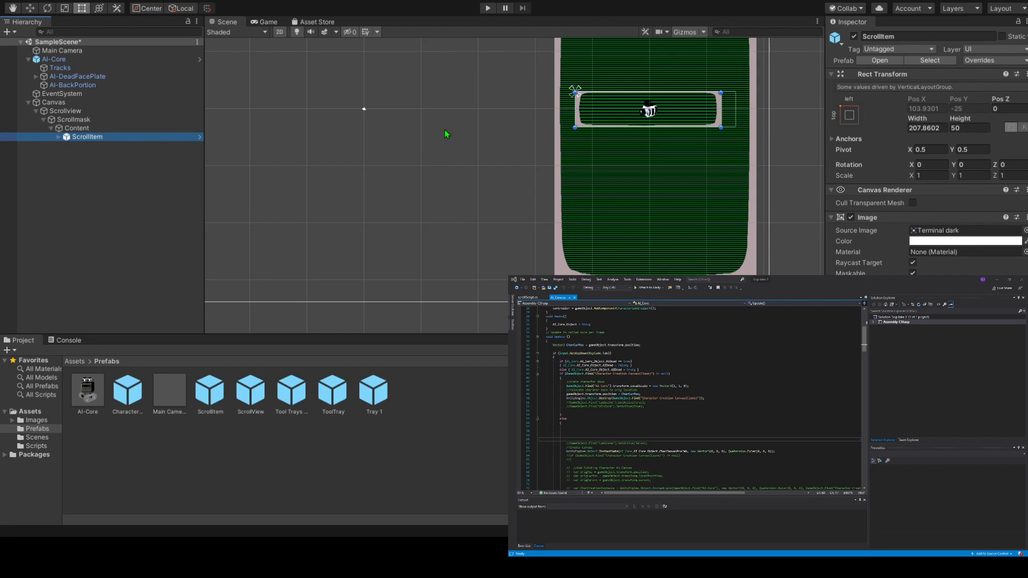
pyautogui.click(59, 137)
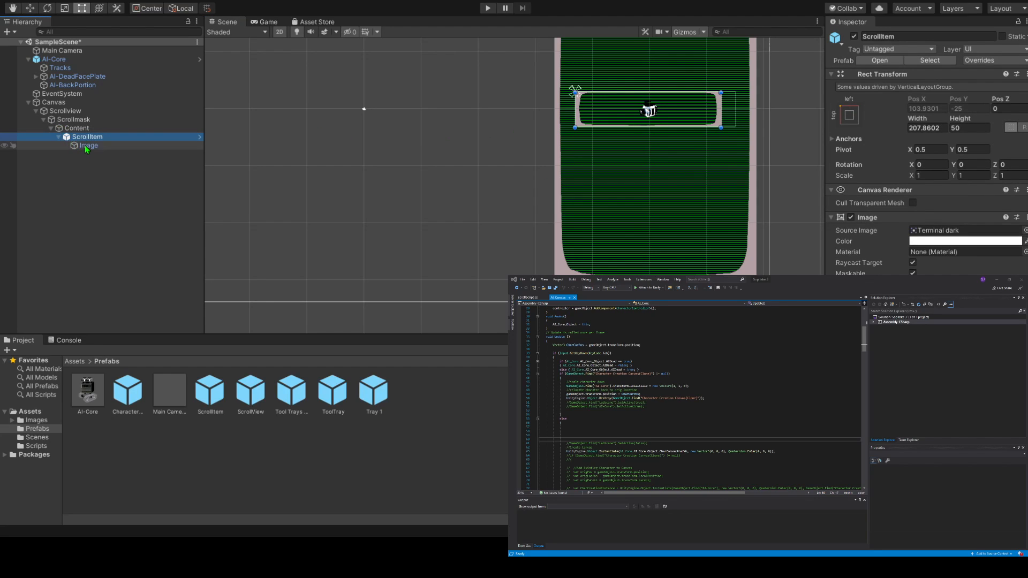
pyautogui.click(86, 146)
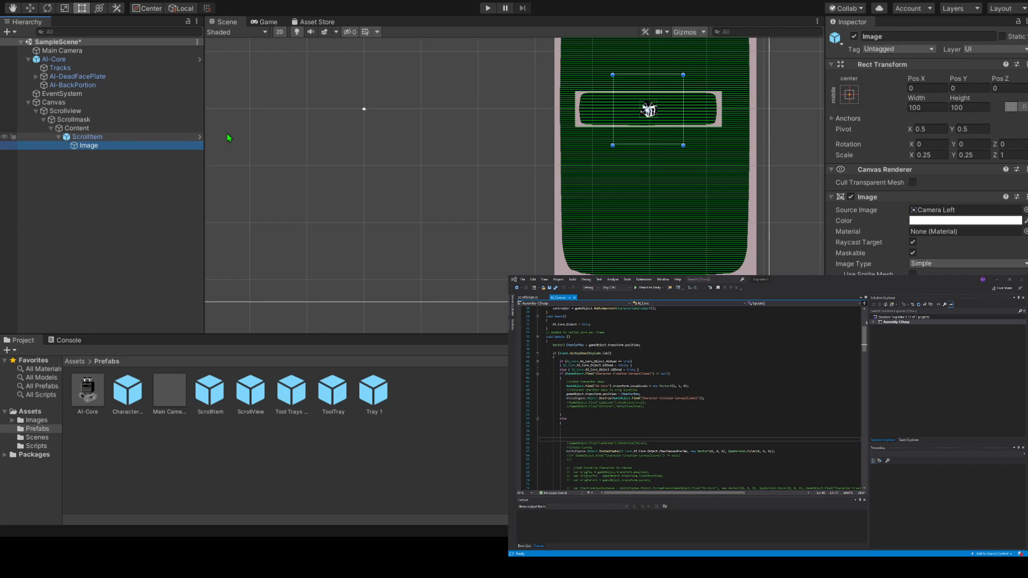
pyautogui.click(850, 94)
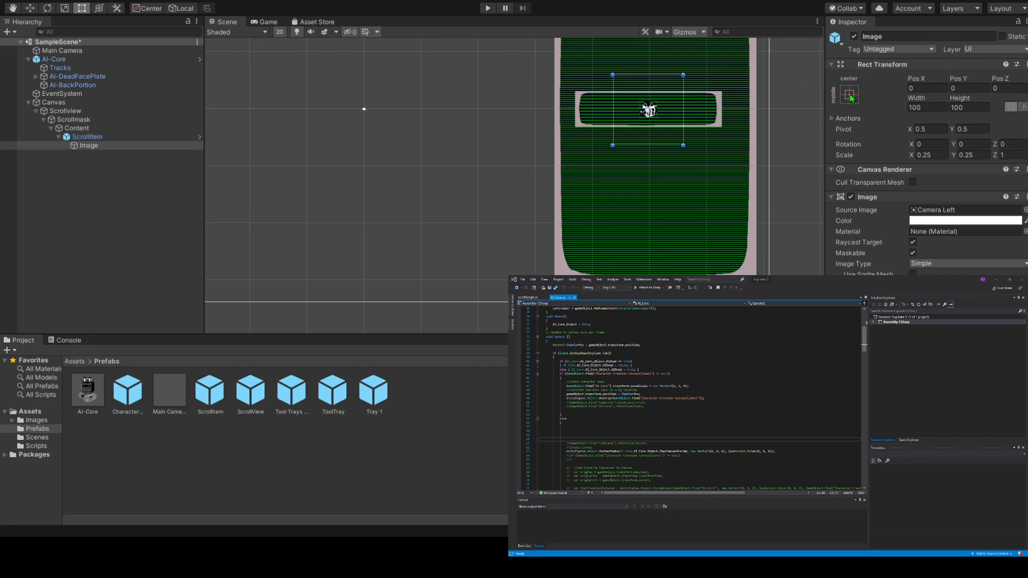
pyautogui.click(964, 257)
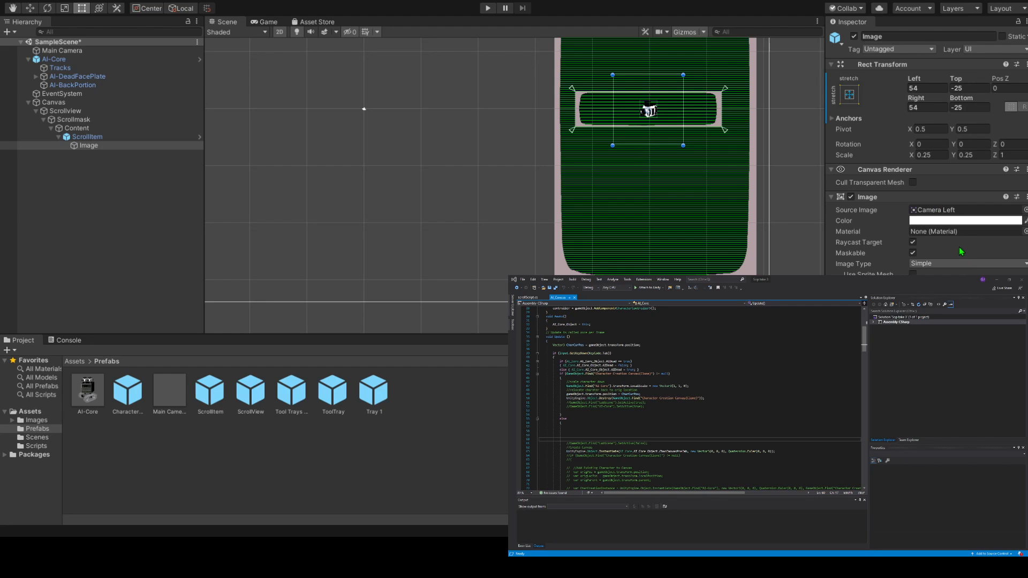
pyautogui.hotkey('ctrl', 'z')
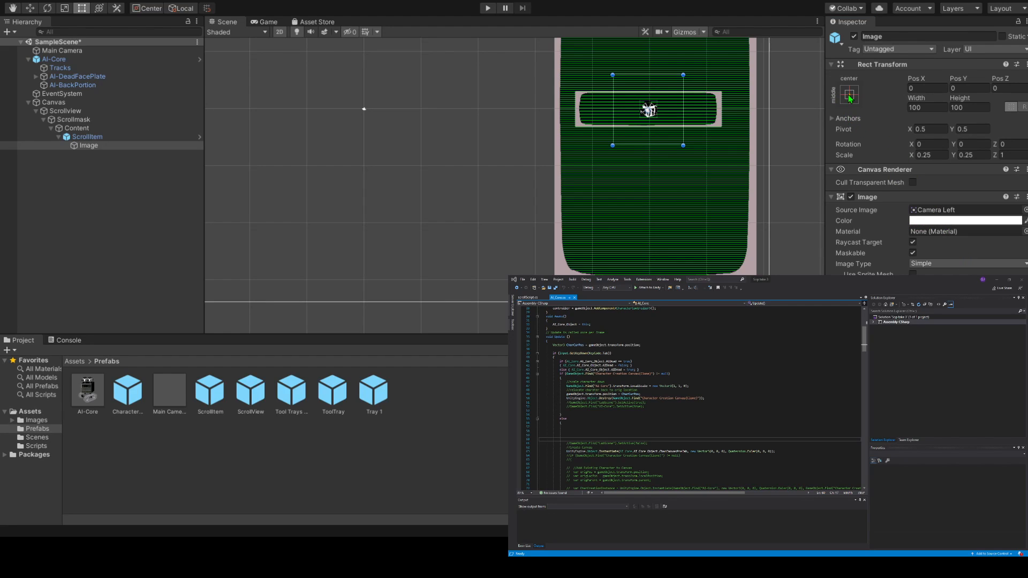
# Stretch Image's anchors and position to fill ScrollItem, and inset it by about 51 on the left and 45 on the right.
pyautogui.keyDown('alt'); pyautogui.click(966, 258); pyautogui.keyUp('alt')
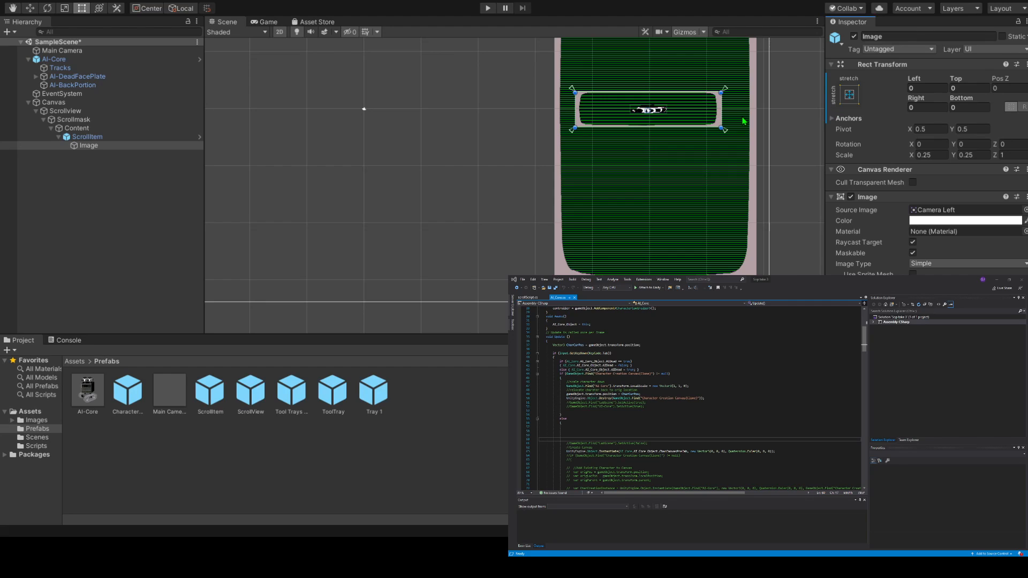
pyautogui.moveTo(714, 112); pyautogui.dragTo(683, 115)
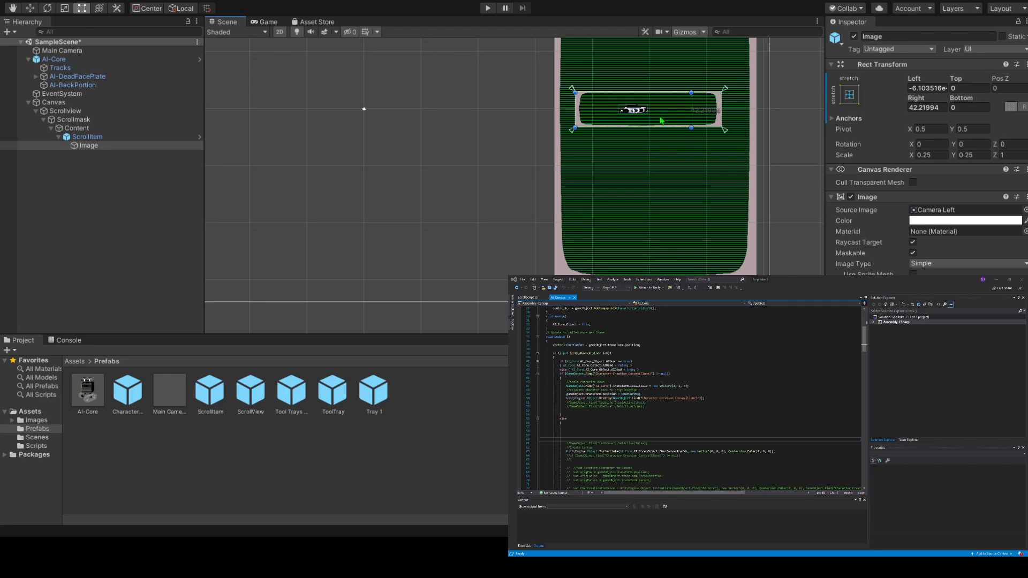
pyautogui.moveTo(576, 111); pyautogui.dragTo(611, 111)
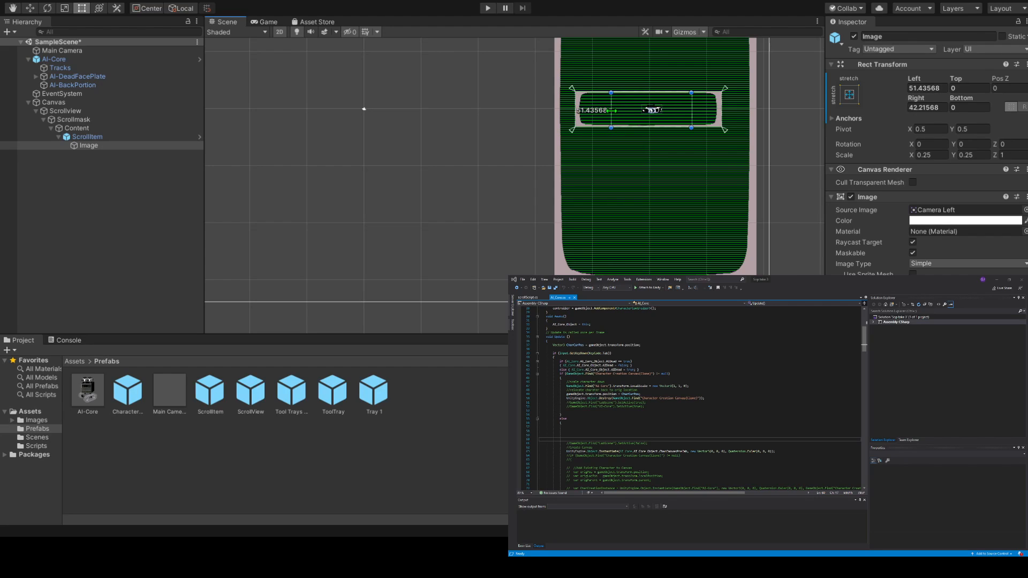
pyautogui.moveTo(692, 110); pyautogui.dragTo(689, 110)
# Try a Left offset of 0 on Image, and undo it together with the earlier anchor and inset changes.
pyautogui.click(925, 88)
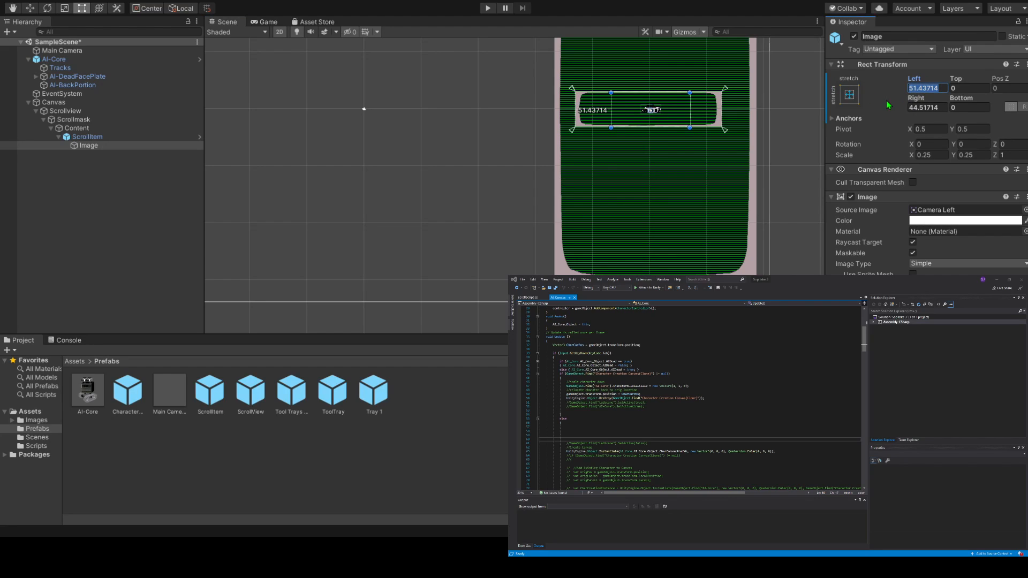
pyautogui.write('0')
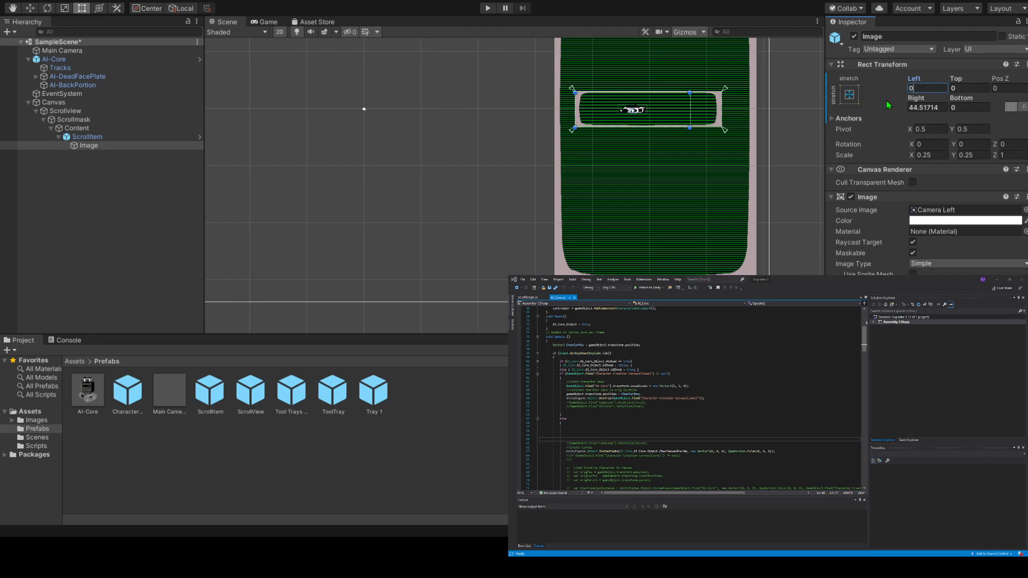
pyautogui.hotkey('ctrl', 'z')
pyautogui.click(946, 108)
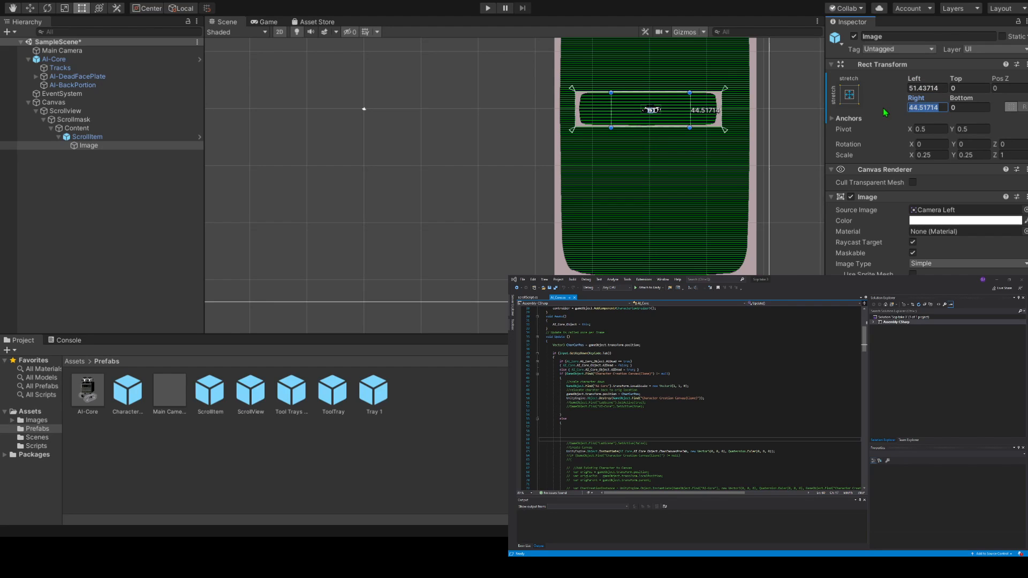
pyautogui.hotkey('ctrl', 'z')
pyautogui.hotkey('ctrl', 'z')
pyautogui.hotkey('ctrl', 'z')
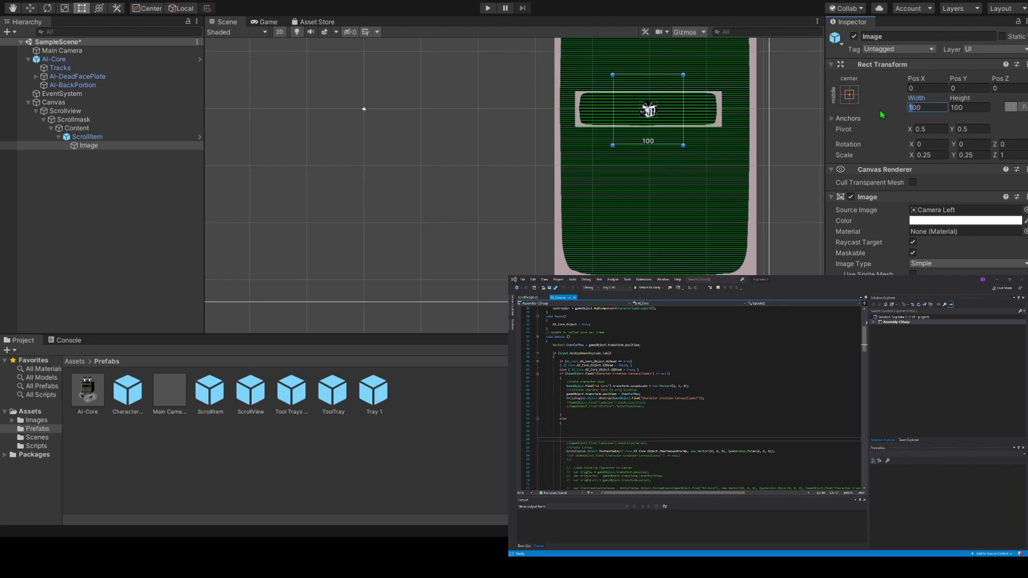
pyautogui.hotkey('ctrl', 'z')
pyautogui.hotkey('ctrl', 'z')
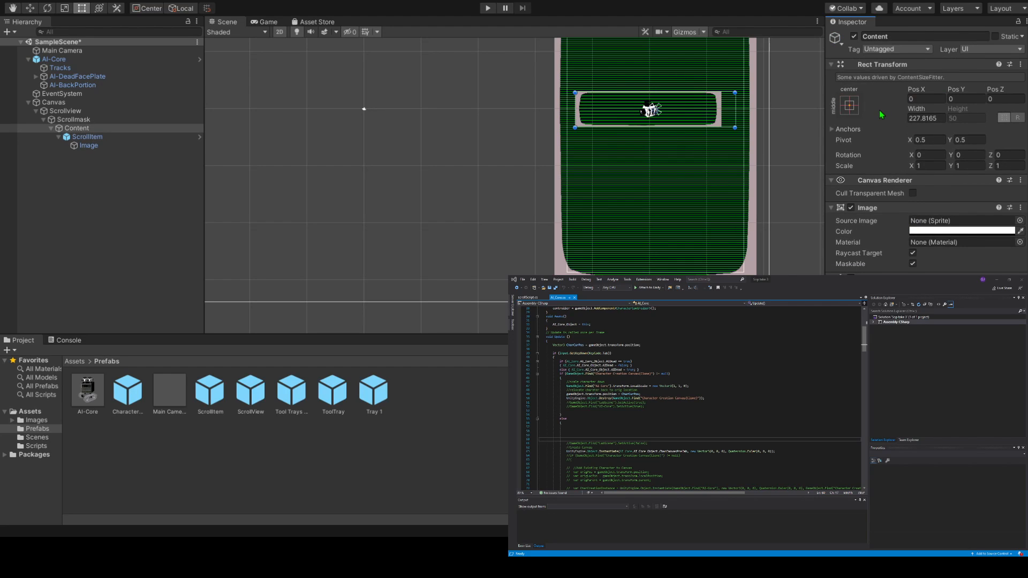
# Try the stretch-stretch anchor preset on ScrollItem inside Content.
pyautogui.click(90, 145)
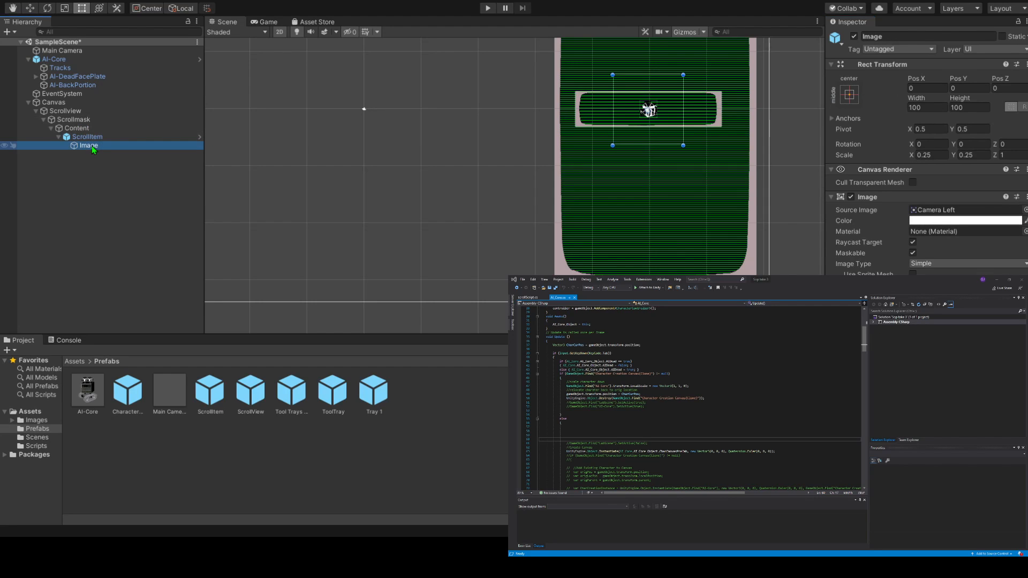
pyautogui.click(95, 137)
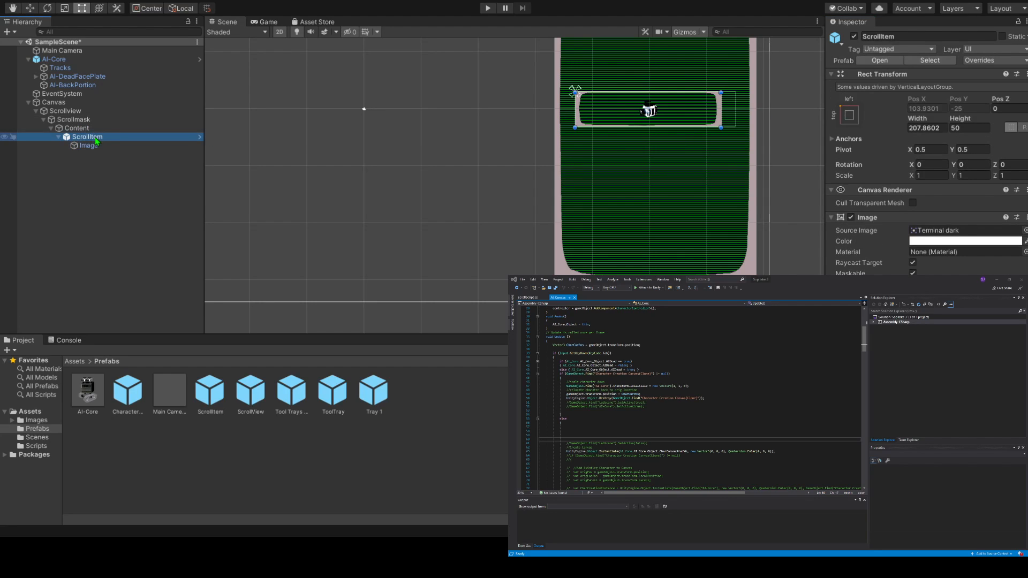
pyautogui.click(934, 107)
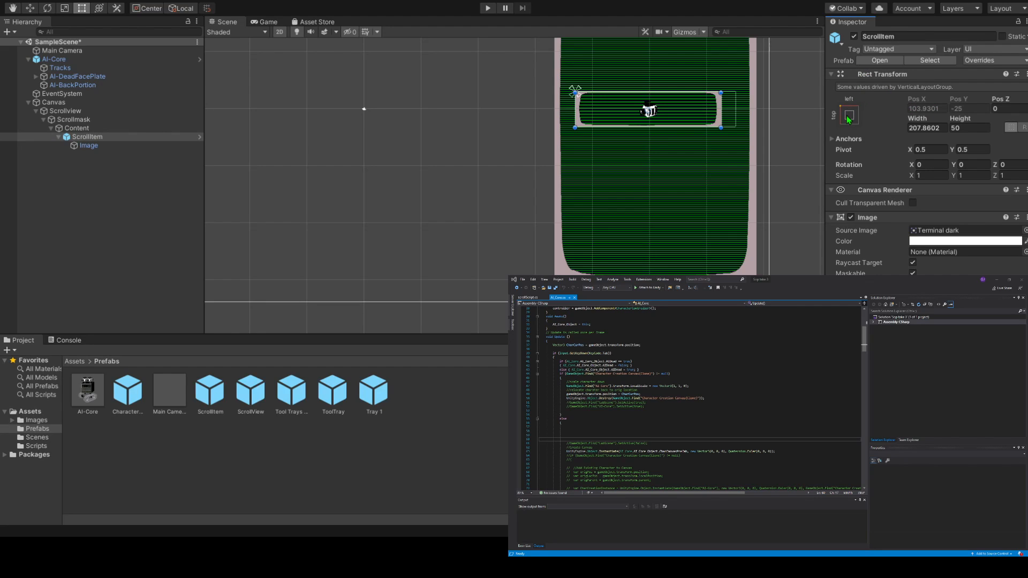
pyautogui.press('q')
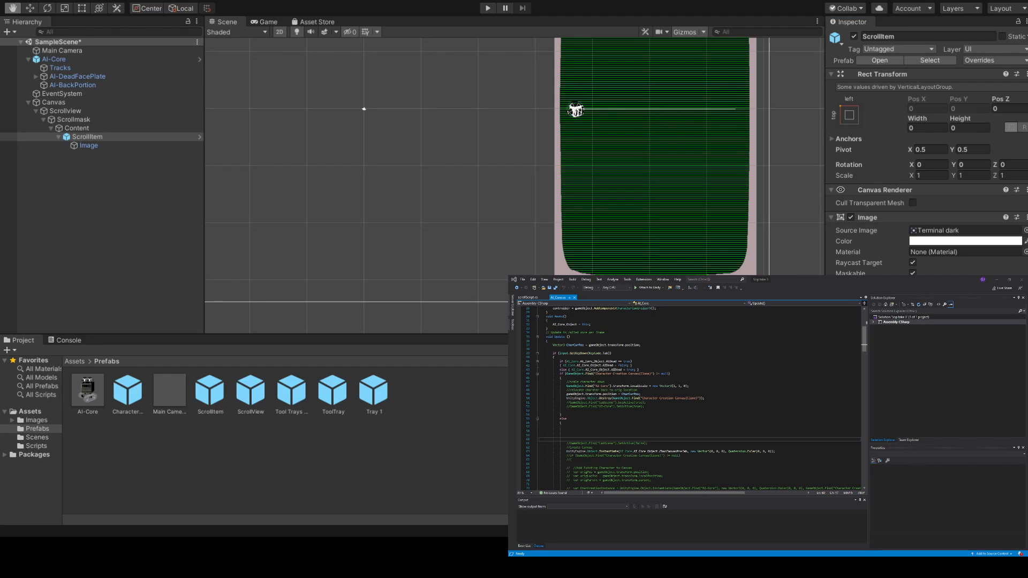
pyautogui.press('t')
pyautogui.click(960, 257)
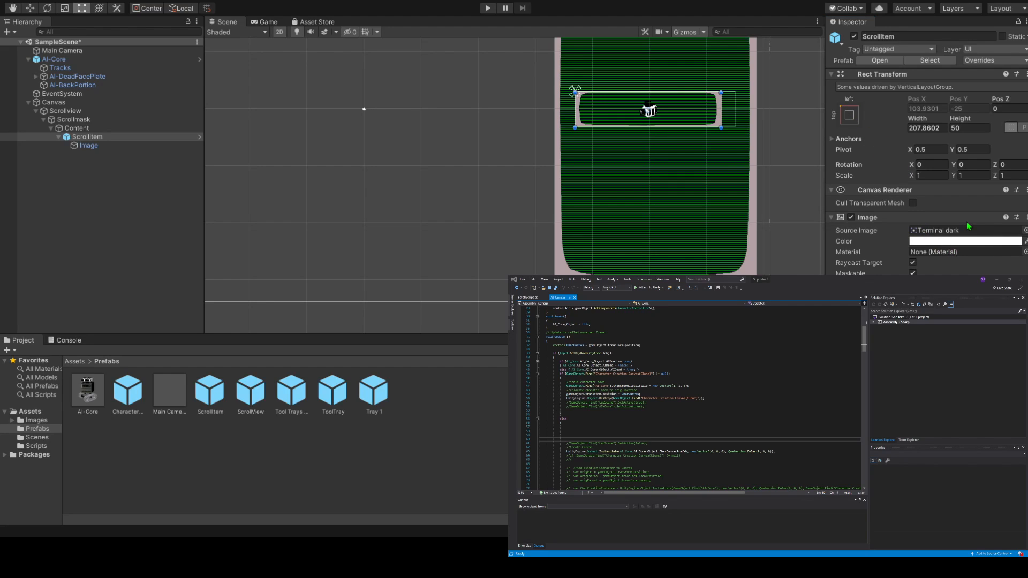
# Step back and forth through ScrollItem's recent size changes, ending at a width of 207.8602 and a height of 50.
pyautogui.hotkey('ctrl', 'z')
pyautogui.hotkey('ctrl', 'z')
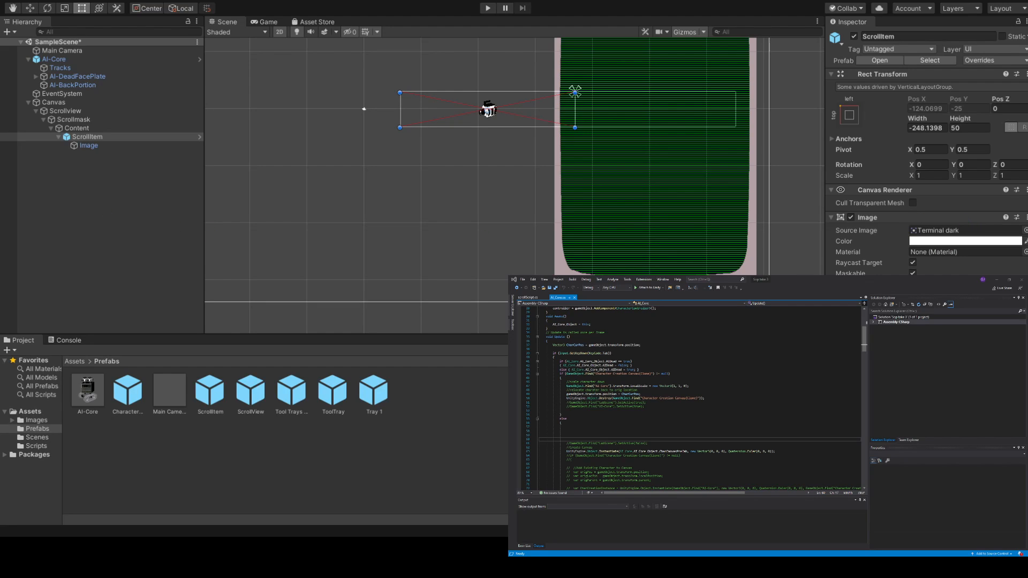
pyautogui.hotkey('ctrl', 'y')
pyautogui.hotkey('ctrl', 'y')
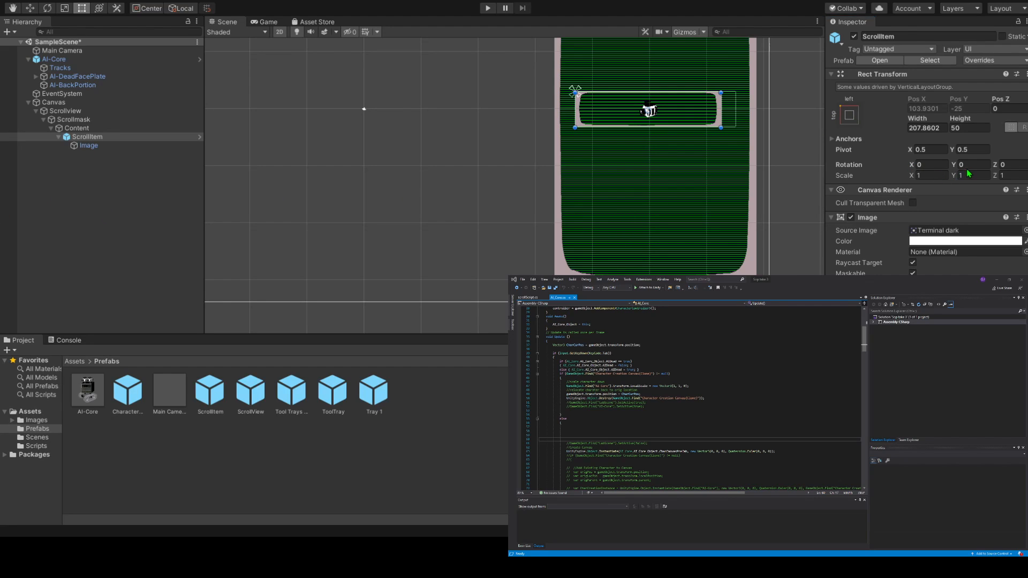
pyautogui.hotkey('ctrl', 'z')
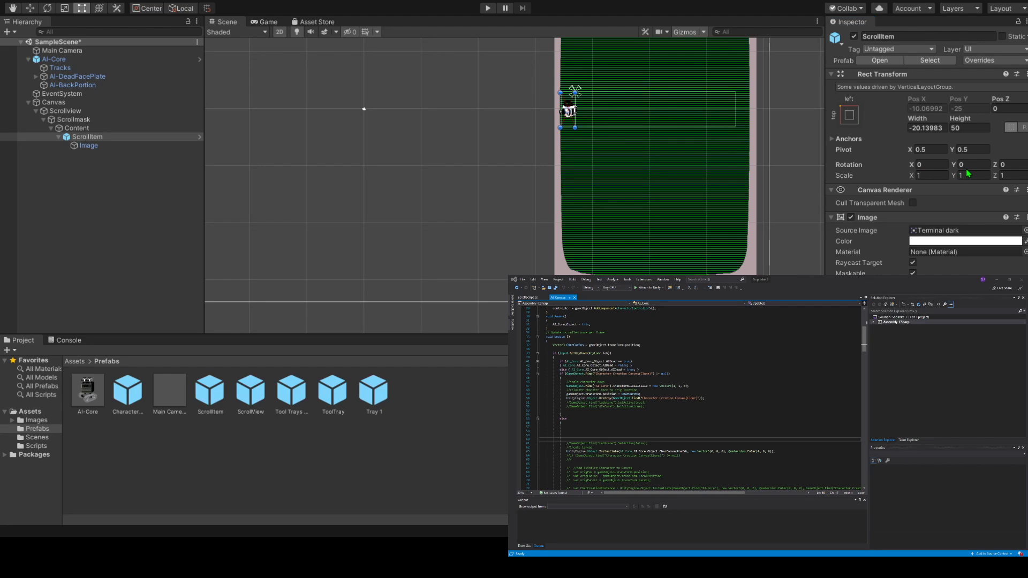
pyautogui.hotkey('ctrl', 'y')
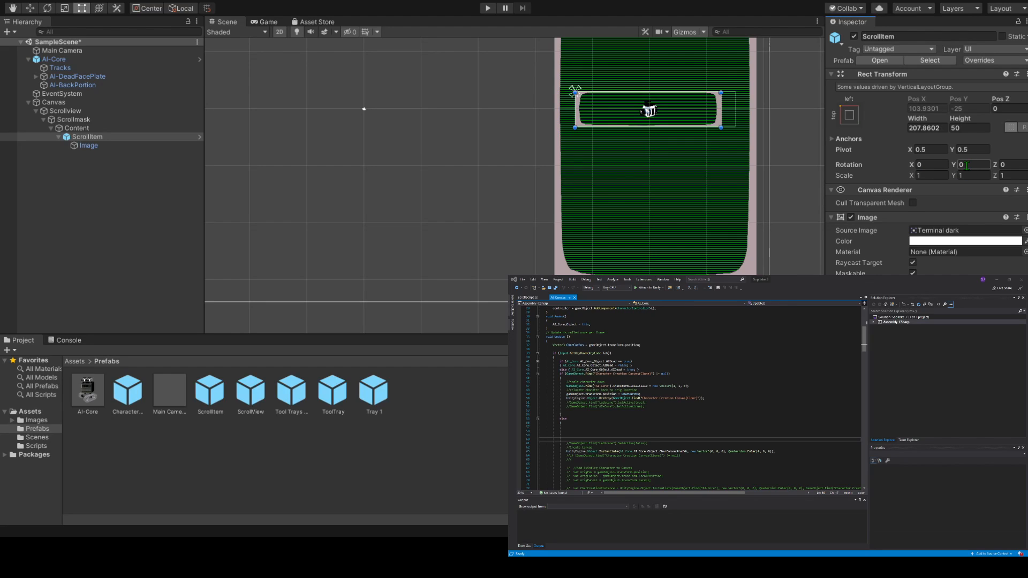
# Widen ScrollItem from its right edge to Content's full width of about 228.
pyautogui.moveTo(721, 107); pyautogui.dragTo(734, 106)
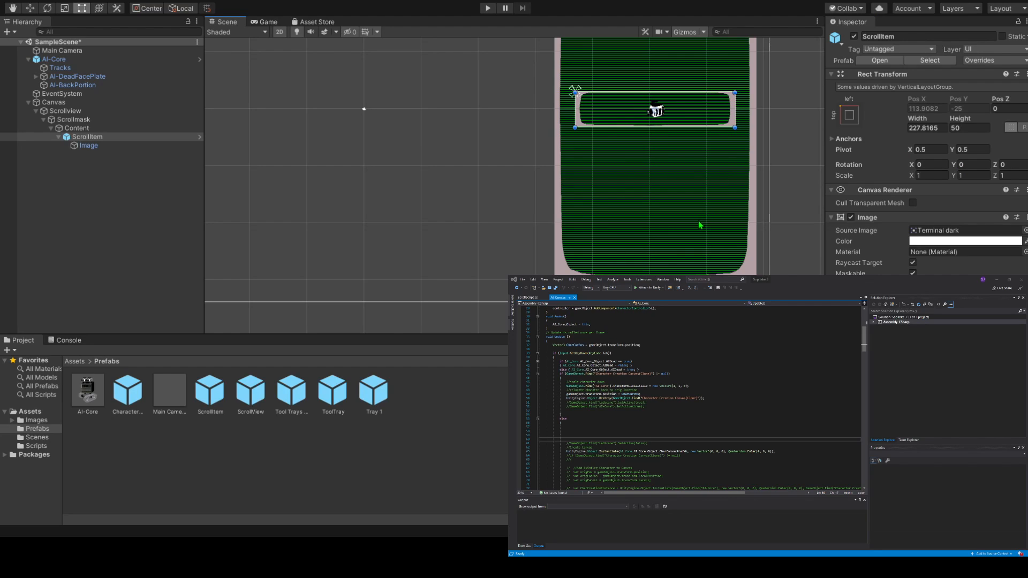
pyautogui.scroll(1, 699, 226)
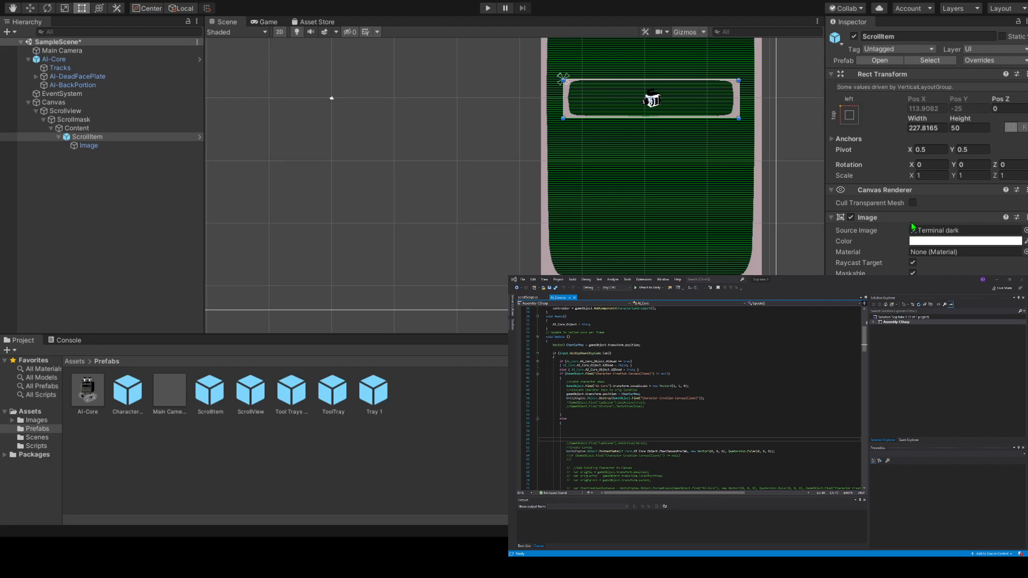
pyautogui.press('q')
pyautogui.press('t')
pyautogui.press('q')
pyautogui.press('t')
pyautogui.press('q')
pyautogui.press('t')
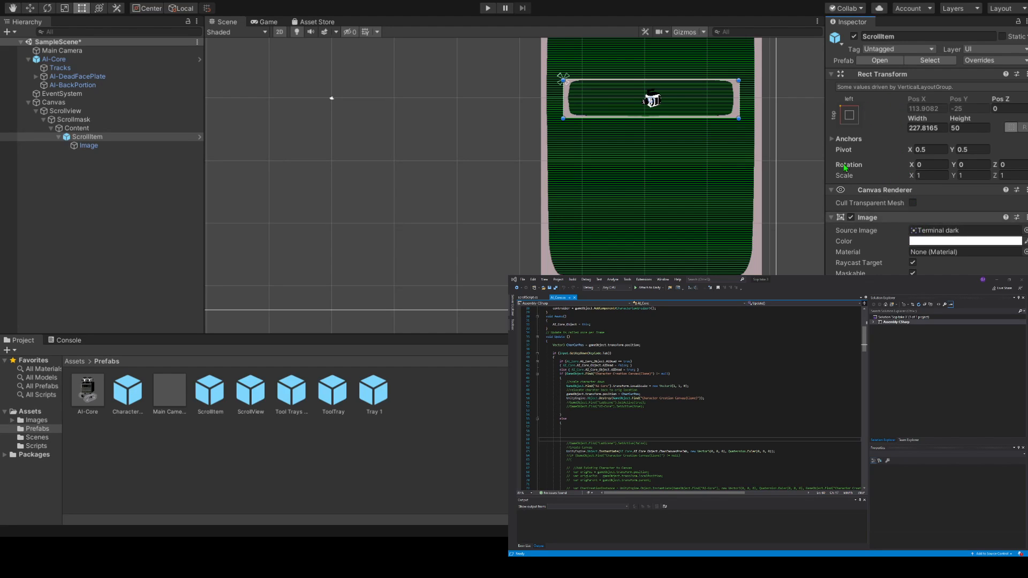
pyautogui.click(80, 127)
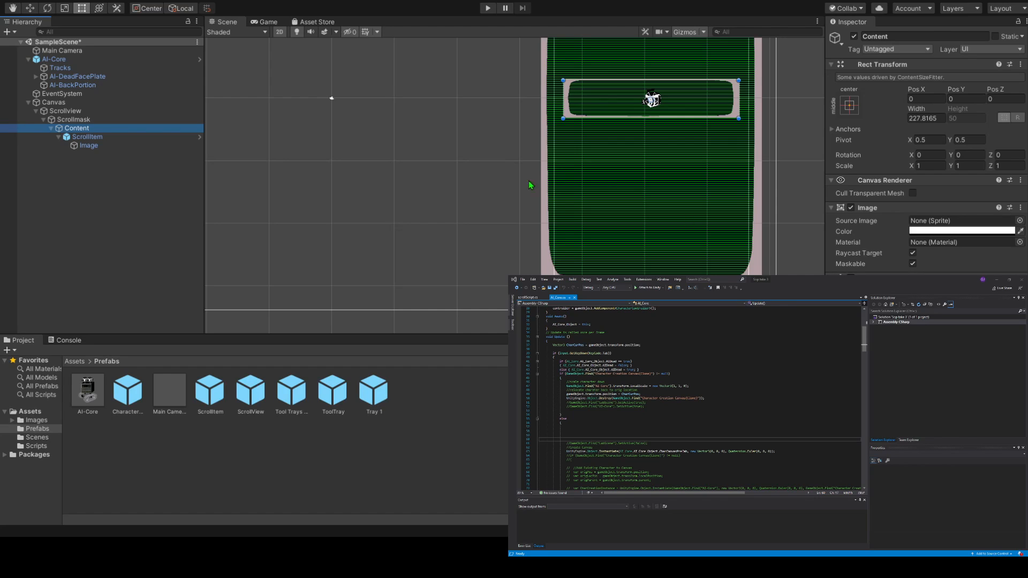
pyautogui.scroll(1, 553, 193)
pyautogui.scroll(-4, 637, 193)
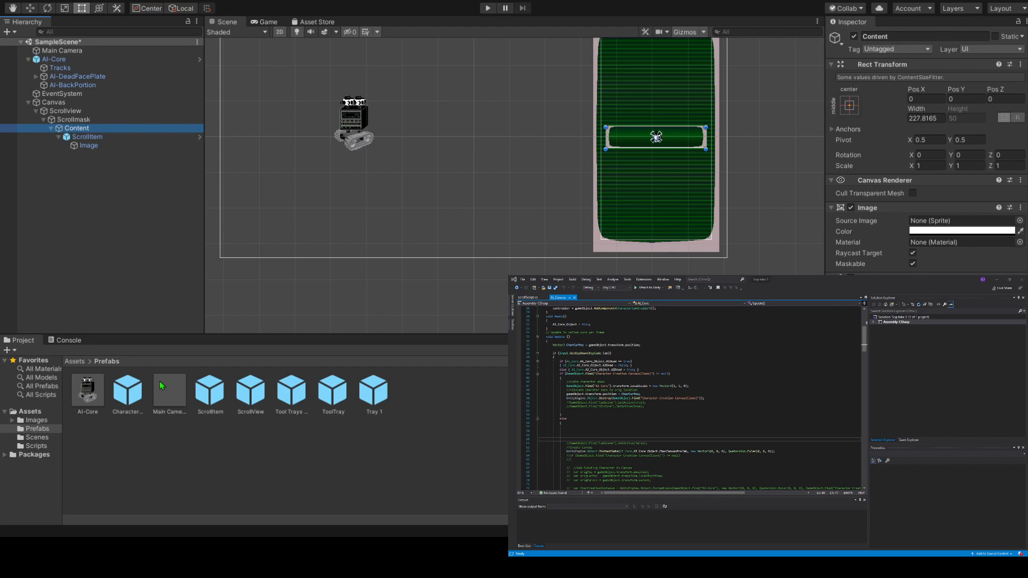
pyautogui.click(83, 146)
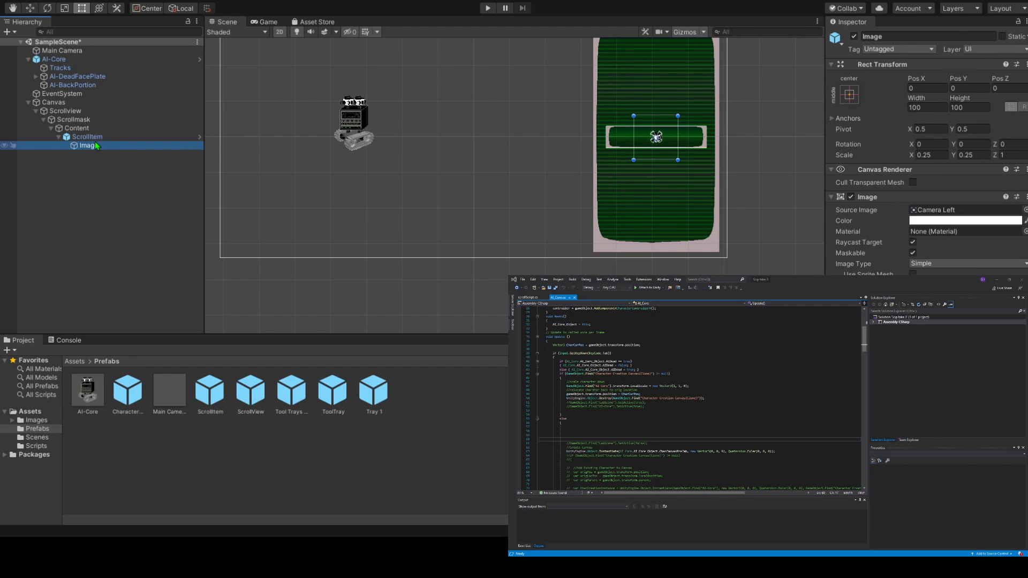
pyautogui.click(89, 138)
# Try adding a second ScrollItem prefab instance under Content, and undo the addition.
pyautogui.click(74, 129)
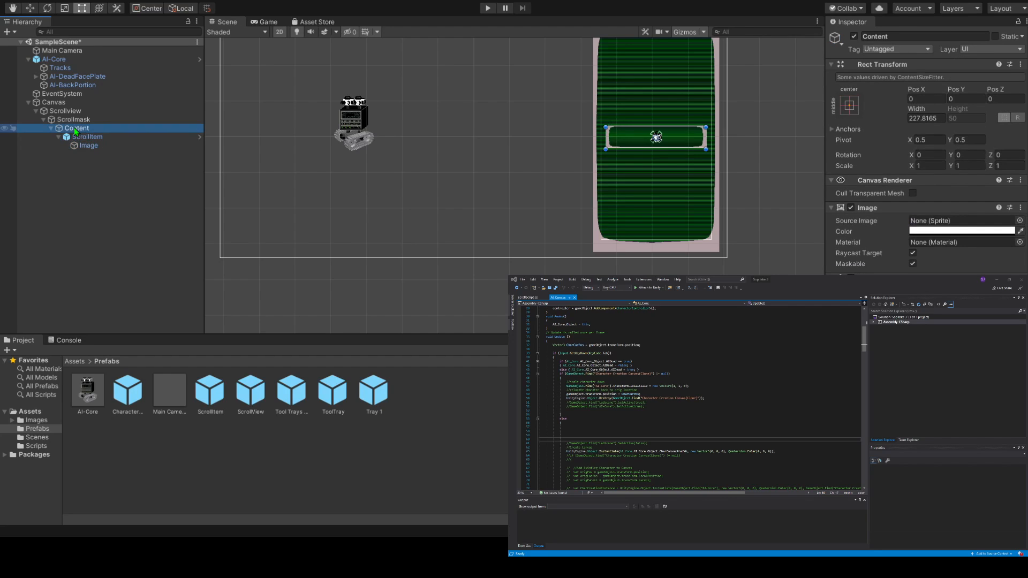
pyautogui.moveTo(210, 402); pyautogui.dragTo(79, 131)
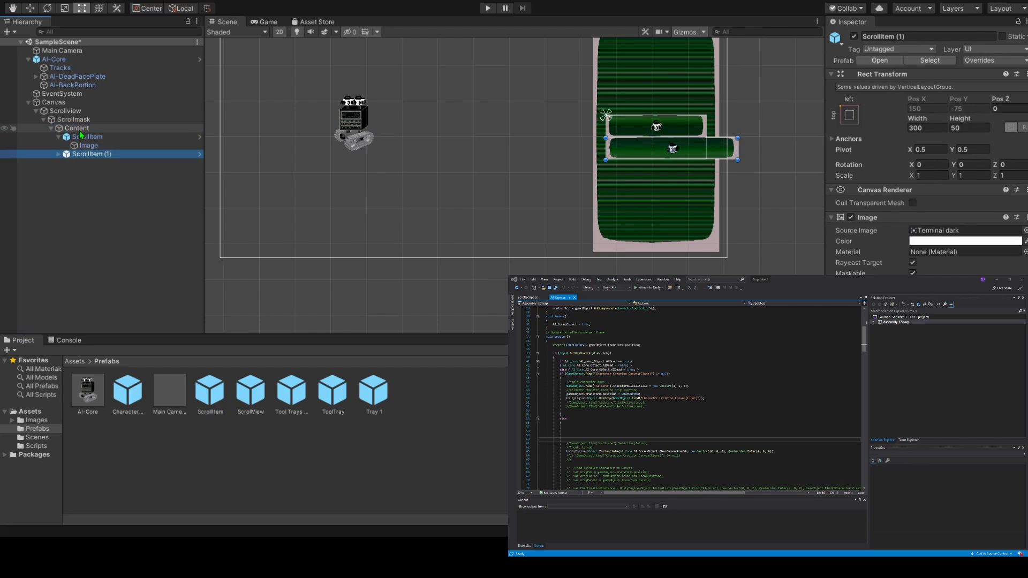
pyautogui.click(168, 279)
pyautogui.hotkey('ctrl', 'z')
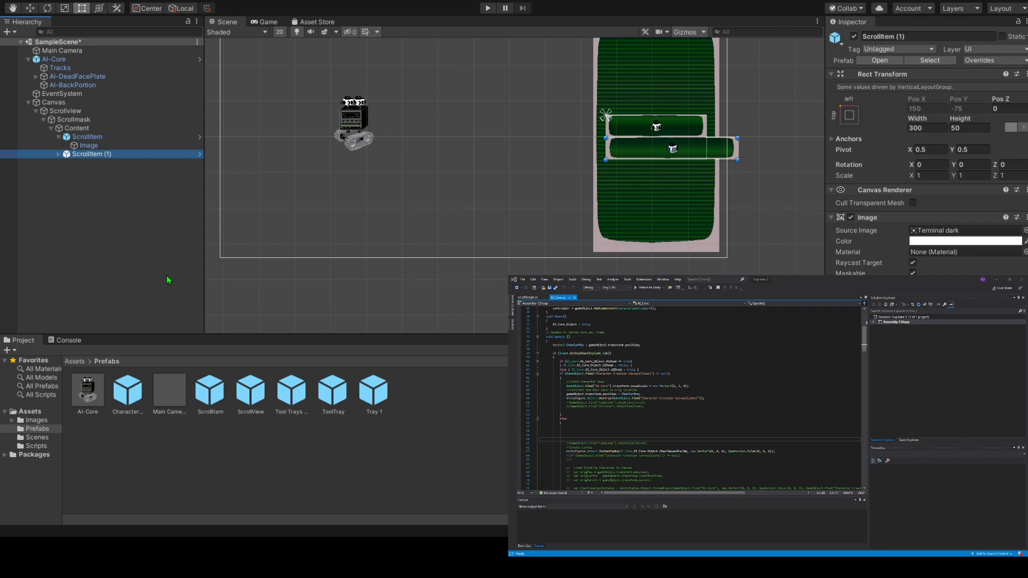
pyautogui.hotkey('ctrl', 'z')
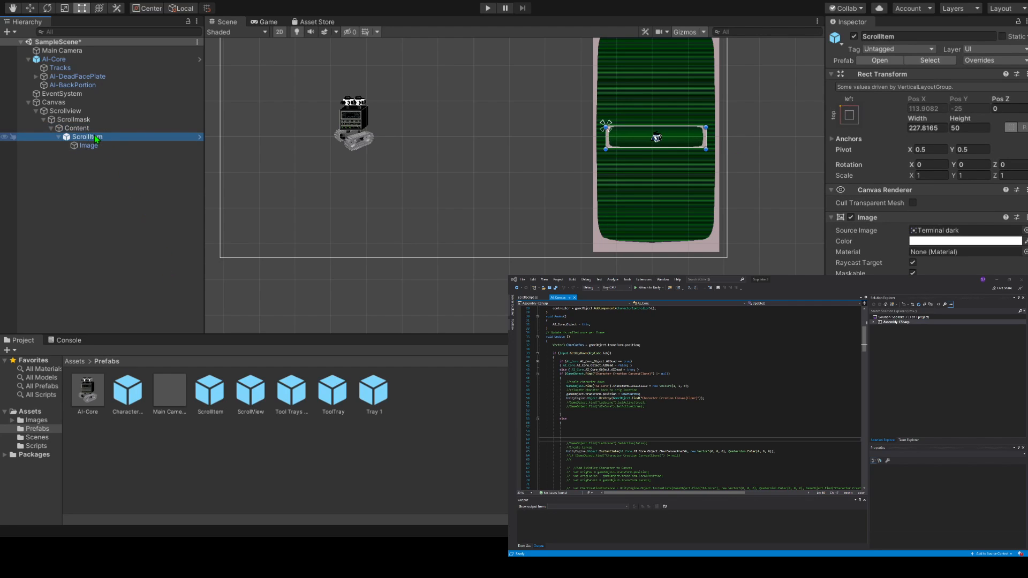
# Replace the ScrollItem under Content with a fresh prefab instance, and delete that instance so Content is empty.
pyautogui.hotkey('ctrl', 'z')
pyautogui.click(78, 131)
pyautogui.moveTo(210, 390); pyautogui.dragTo(78, 129)
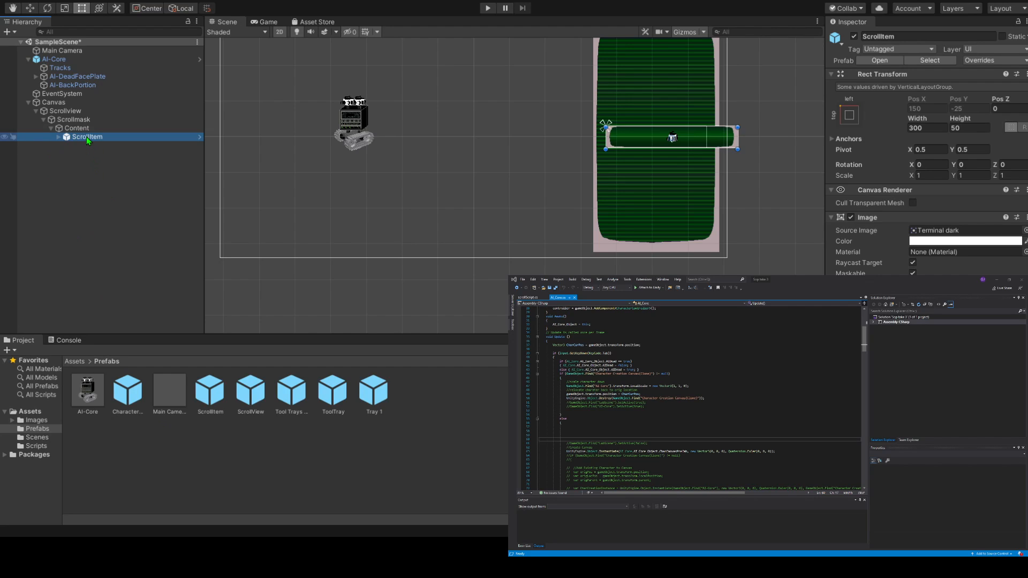
pyautogui.press('Delete')
# In the ScrollItem prefab, narrow the item to about 139 wide, set its Pos X to 0 and return to the scene.
pyautogui.doubleClick(210, 396)
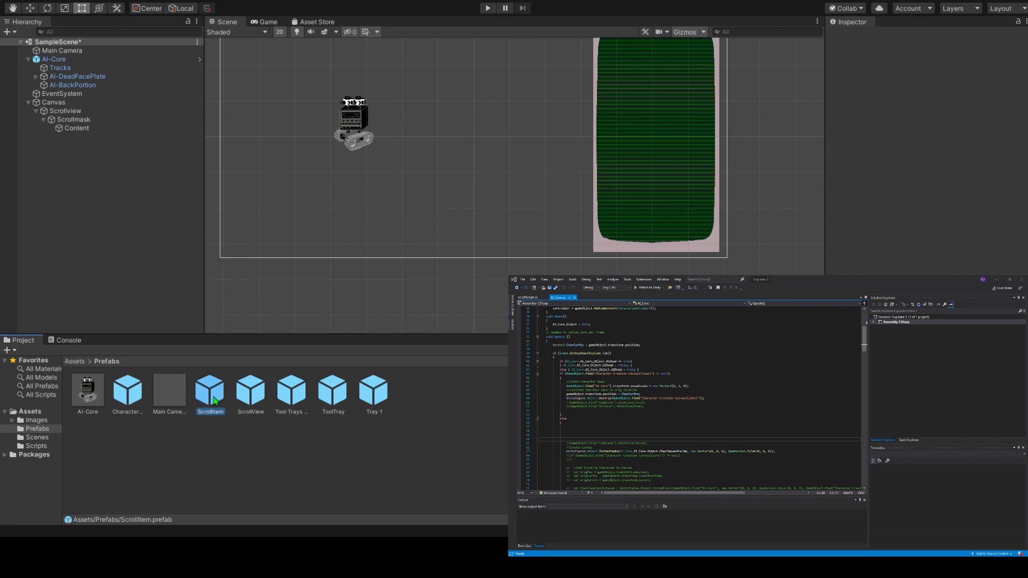
pyautogui.moveTo(654, 186); pyautogui.dragTo(504, 192)
pyautogui.click(928, 88)
pyautogui.write('0')
pyautogui.click(657, 202)
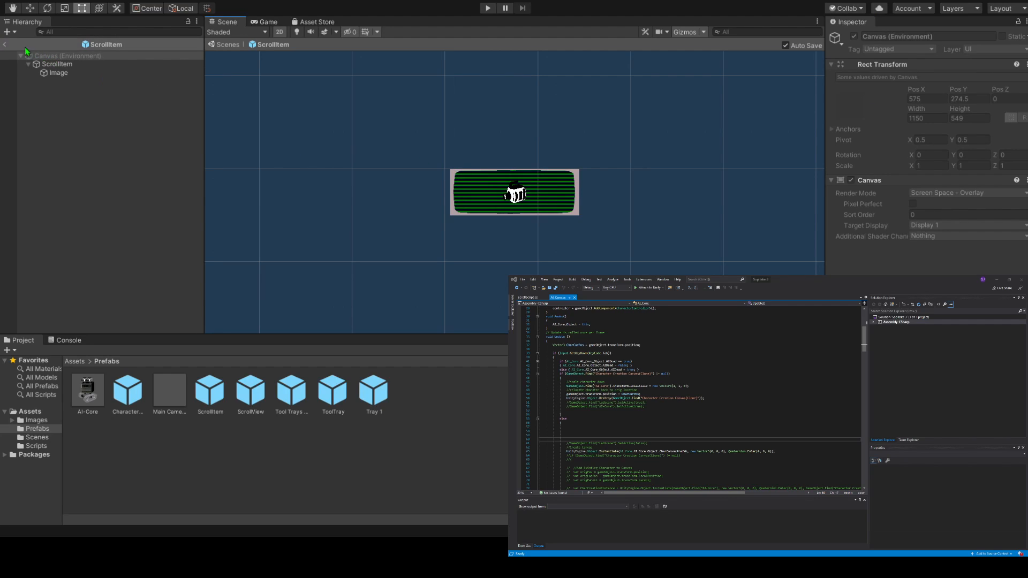
pyautogui.click(4, 45)
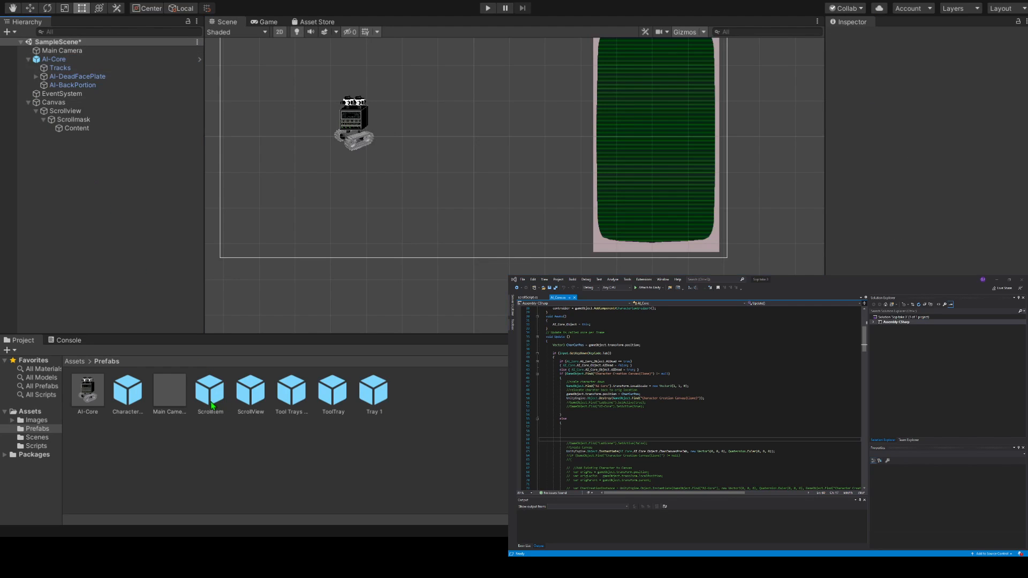
# Add three instances of the resized ScrollItem prefab as children of Content.
pyautogui.moveTo(210, 396); pyautogui.dragTo(82, 128)
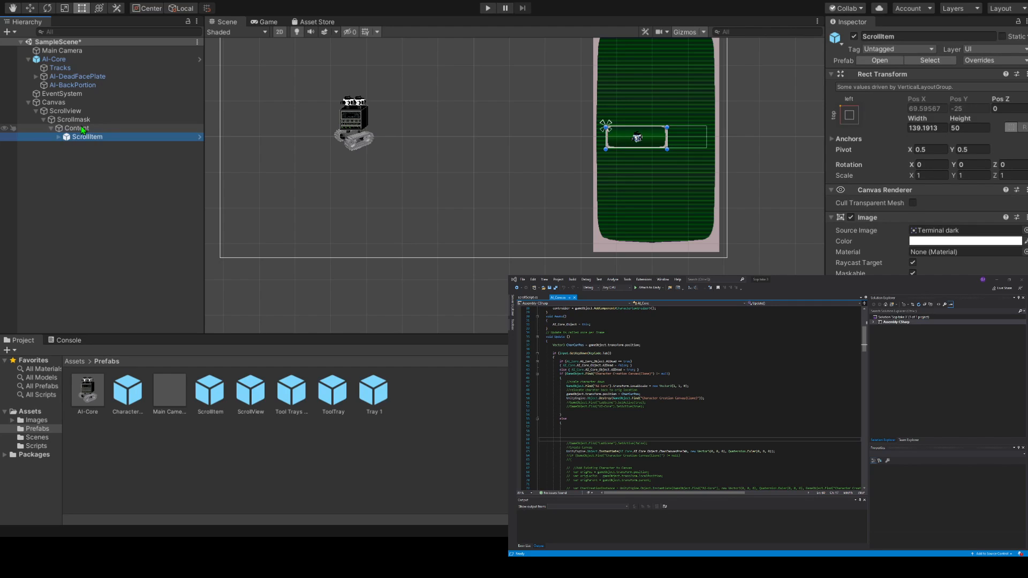
pyautogui.moveTo(213, 391); pyautogui.dragTo(70, 127)
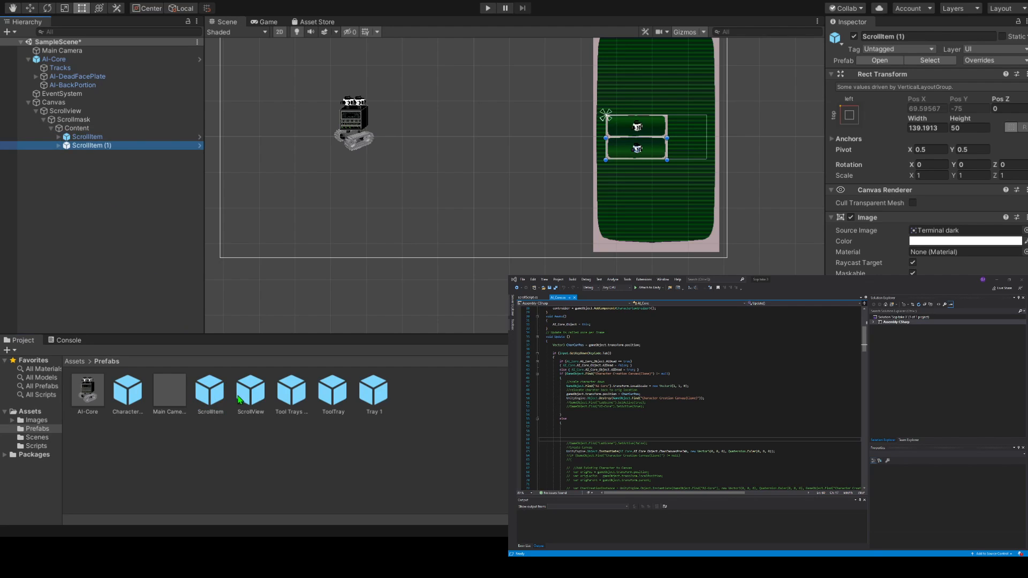
pyautogui.moveTo(219, 404); pyautogui.dragTo(192, 317)
pyautogui.moveTo(83, 175); pyautogui.dragTo(82, 128)
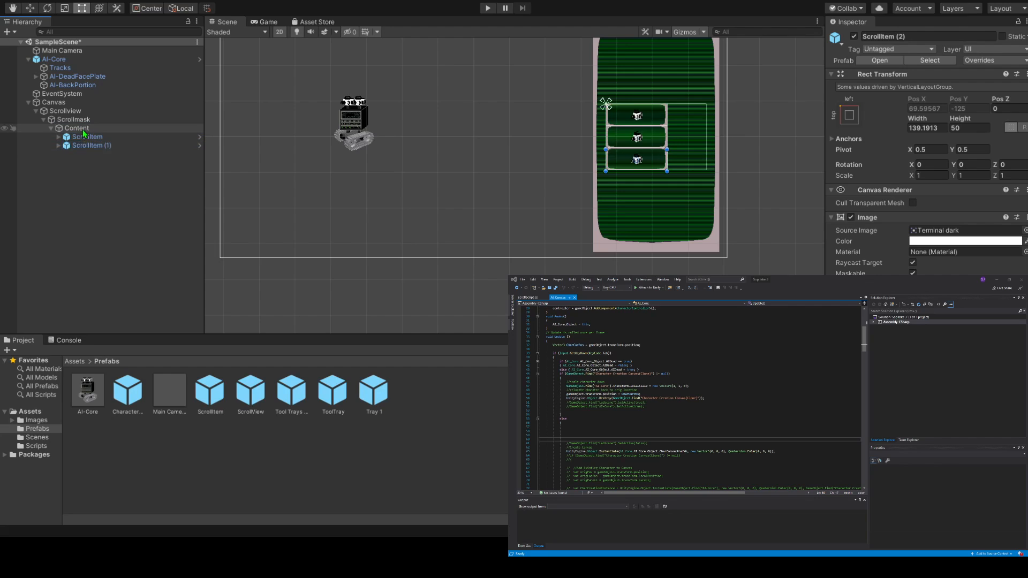
# Set the vertical layout spacing on Content to 10 to separate the three ScrollItem entries.
pyautogui.click(87, 136)
pyautogui.click(82, 128)
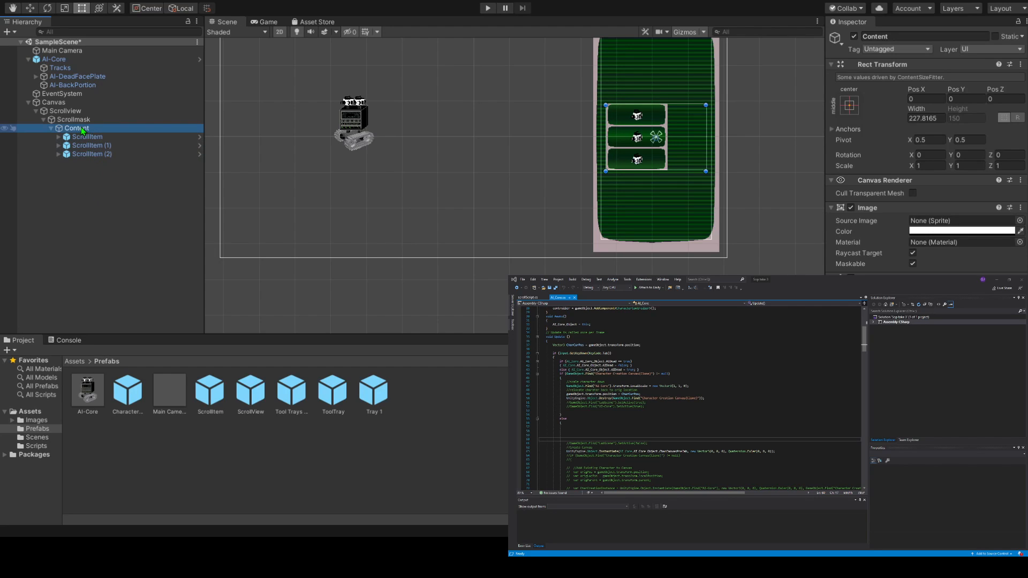
pyautogui.click(913, 321)
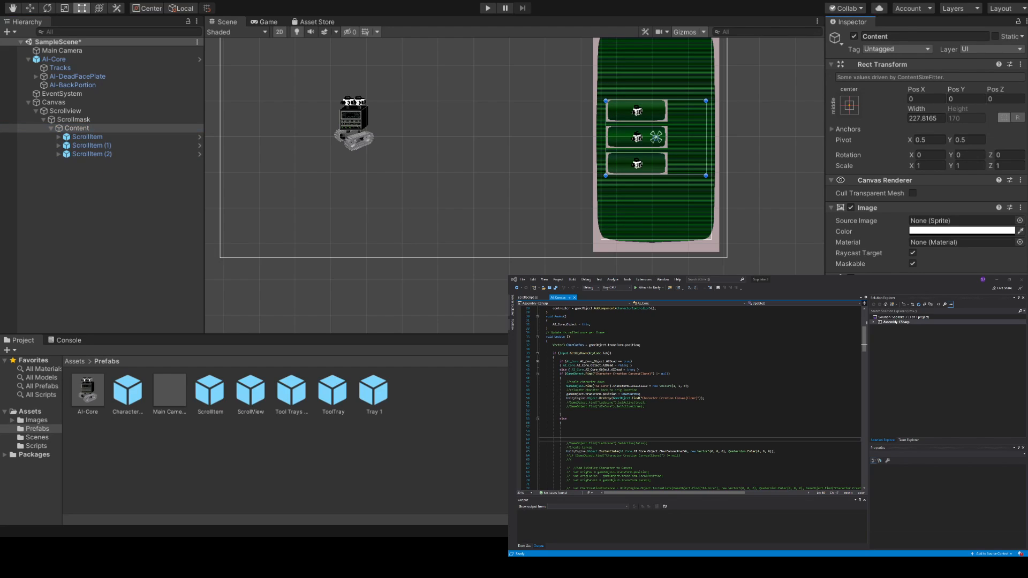
pyautogui.click(111, 224)
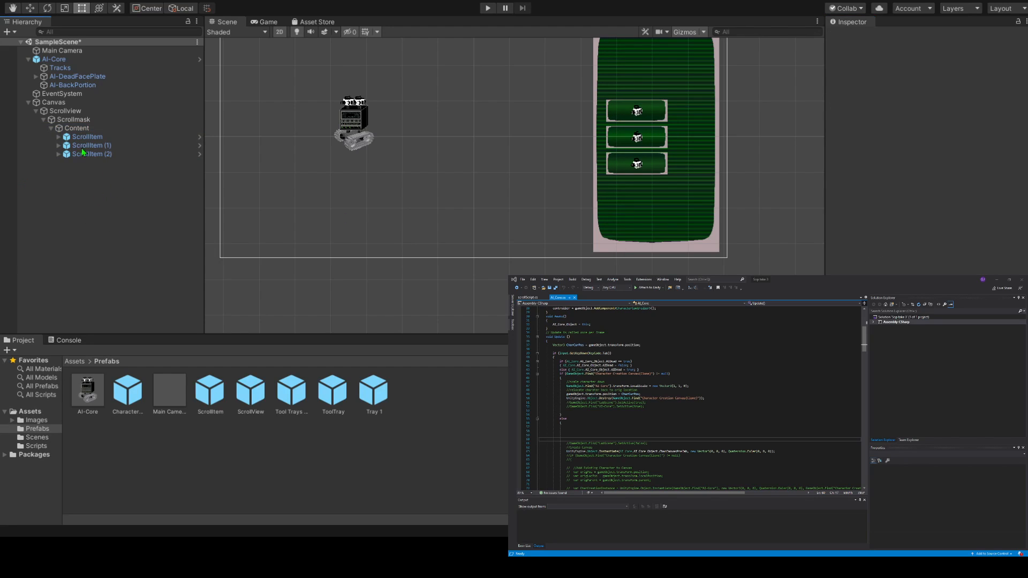
# Add three more ScrollItem prefab instances to Content, up to ScrollItem (5).
pyautogui.click(82, 131)
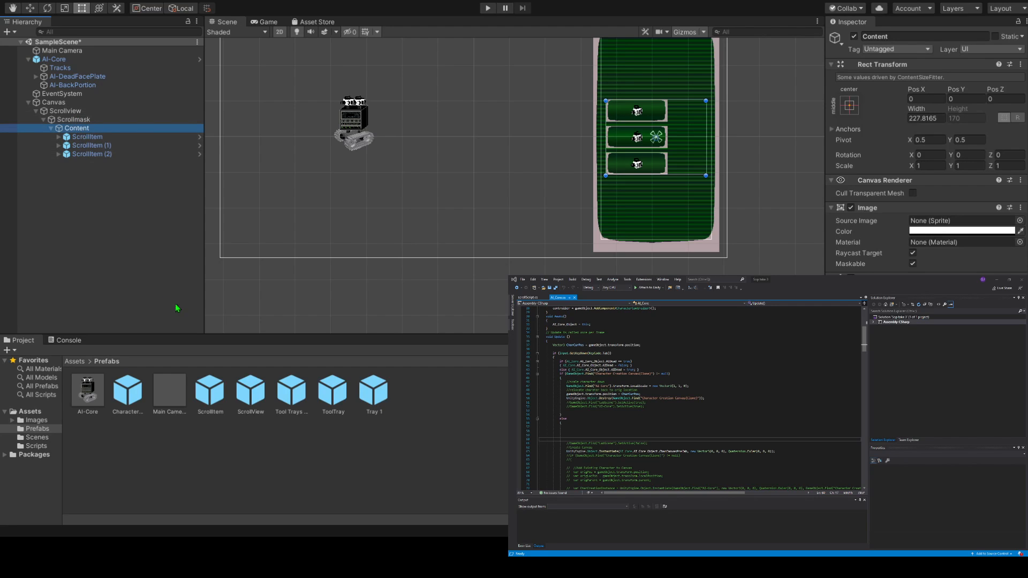
pyautogui.moveTo(210, 390); pyautogui.dragTo(83, 129)
pyautogui.moveTo(210, 403); pyautogui.dragTo(83, 130)
pyautogui.moveTo(200, 413); pyautogui.dragTo(82, 131)
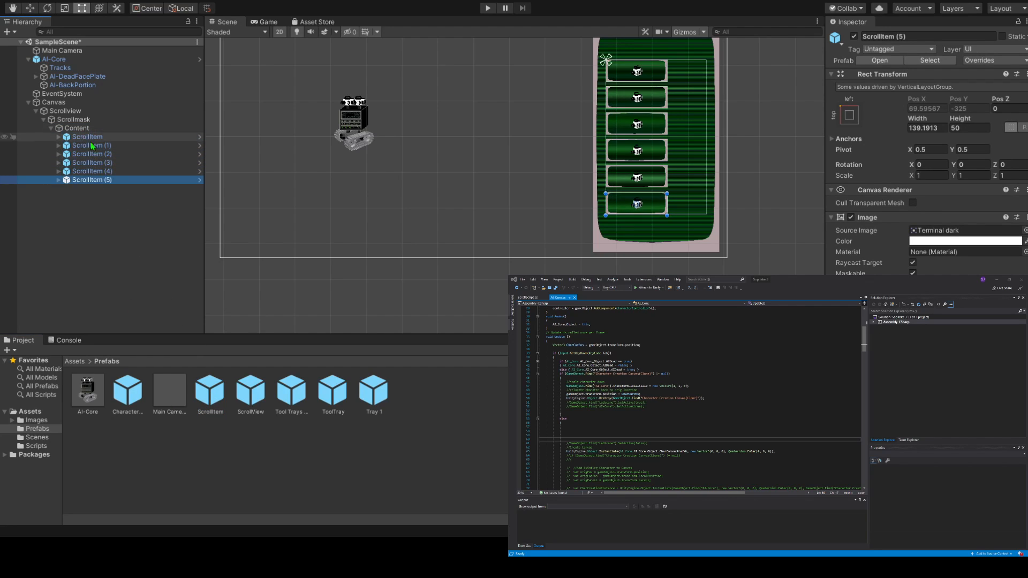
pyautogui.moveTo(250, 397); pyautogui.dragTo(76, 129)
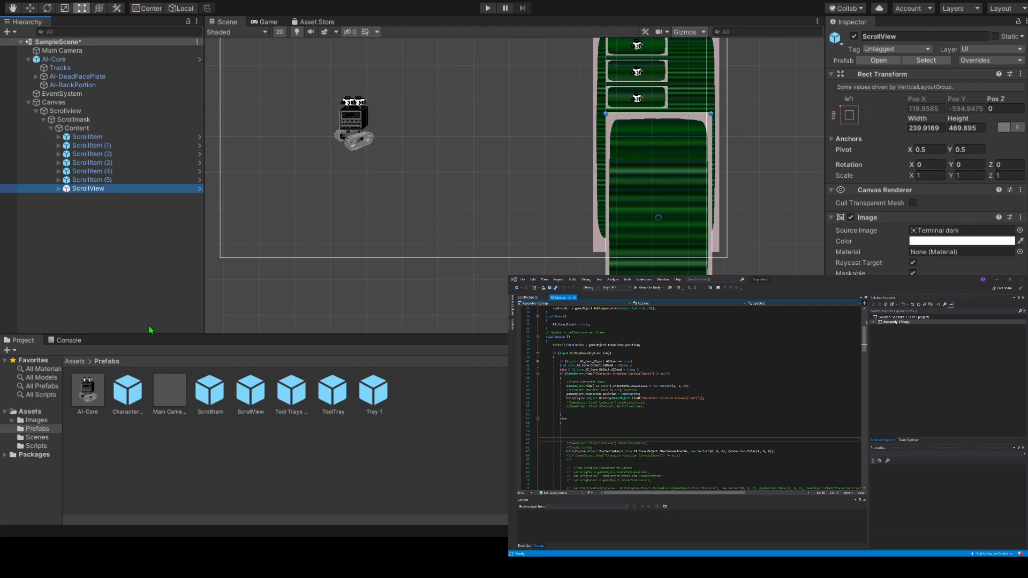
pyautogui.hotkey('ctrl', 'z')
pyautogui.click(62, 258)
# Add seven further ScrollItem prefab instances to Content, up to ScrollItem (12), to overfill the scroll area.
pyautogui.moveTo(203, 382); pyautogui.dragTo(79, 129)
pyautogui.moveTo(214, 396); pyautogui.dragTo(71, 126)
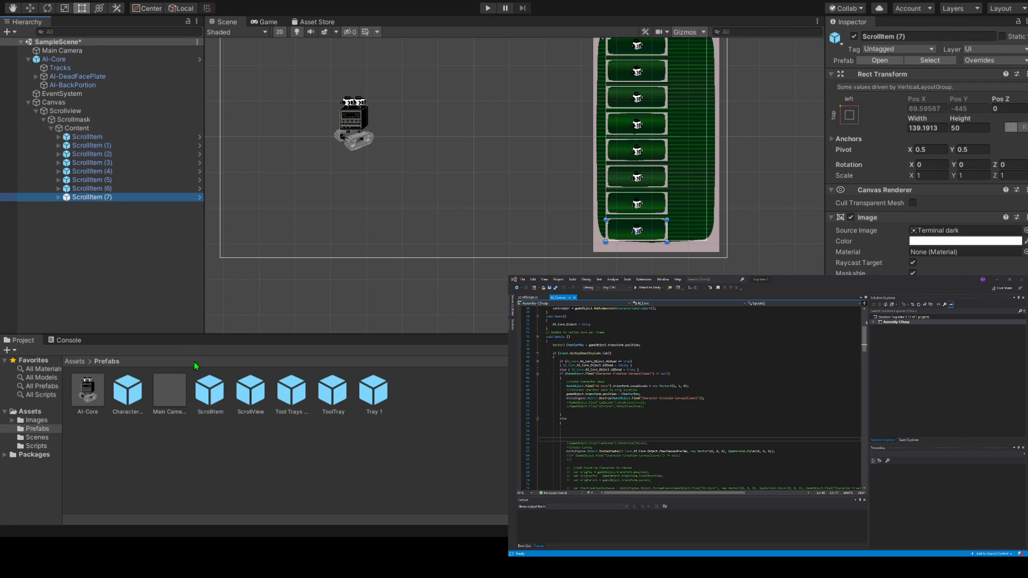
pyautogui.moveTo(207, 393); pyautogui.dragTo(79, 127)
pyautogui.moveTo(209, 391); pyautogui.dragTo(81, 128)
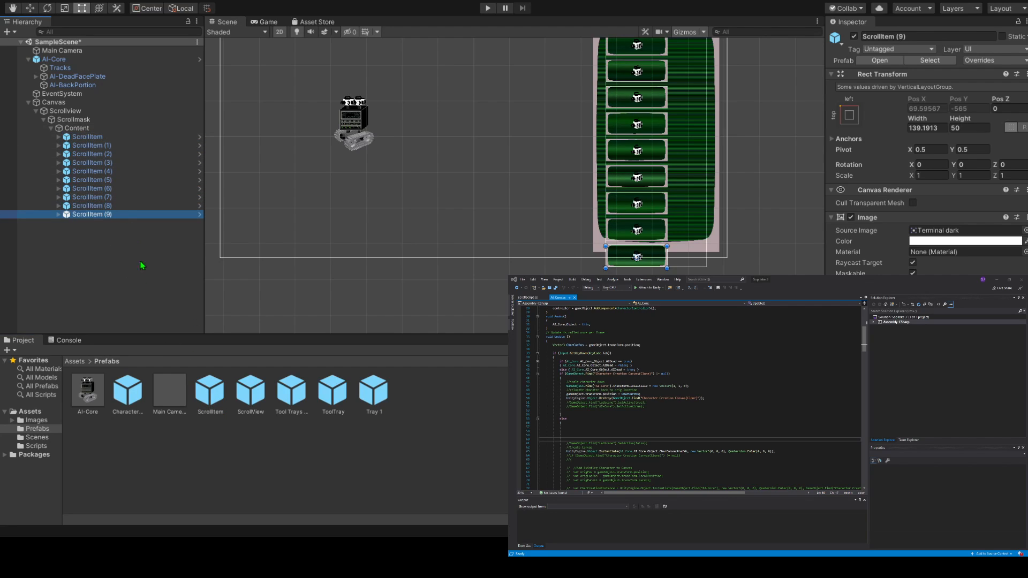
pyautogui.moveTo(209, 393); pyautogui.dragTo(80, 128)
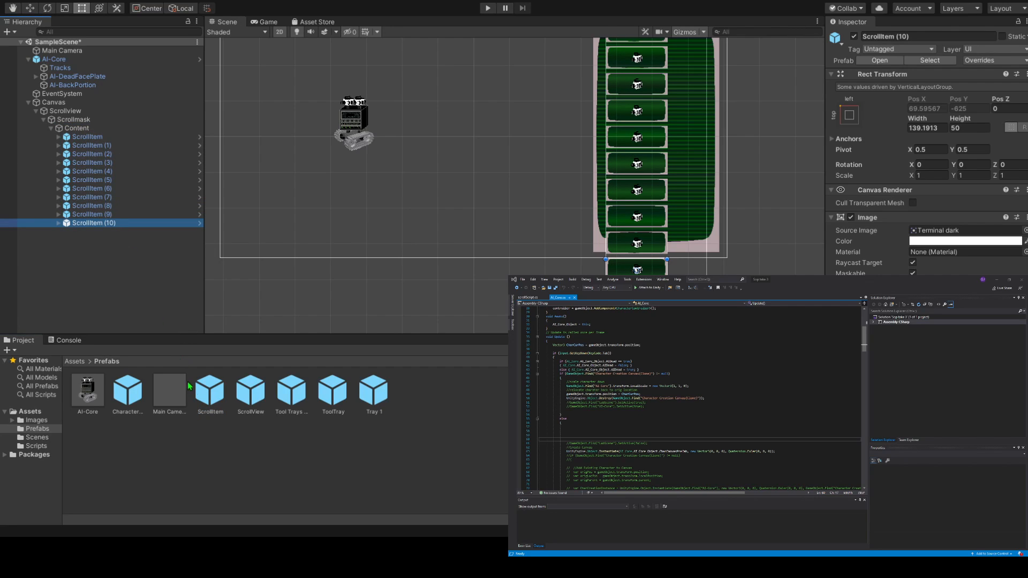
pyautogui.moveTo(212, 402); pyautogui.dragTo(78, 128)
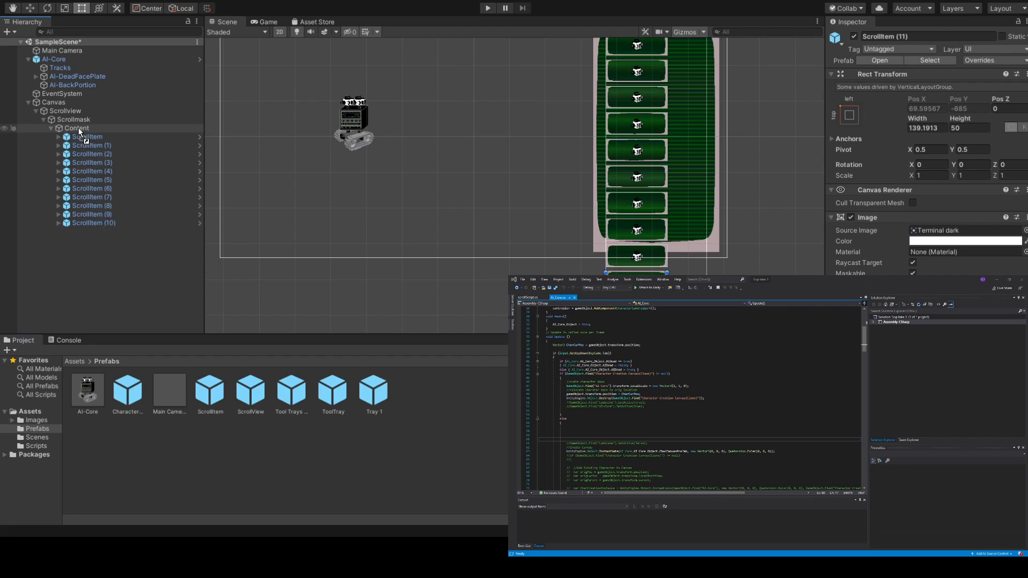
pyautogui.moveTo(206, 397); pyautogui.dragTo(82, 130)
# Run the scene in the Game view, test scrolling the ScrollItem list, and stop play mode.
pyautogui.click(270, 22)
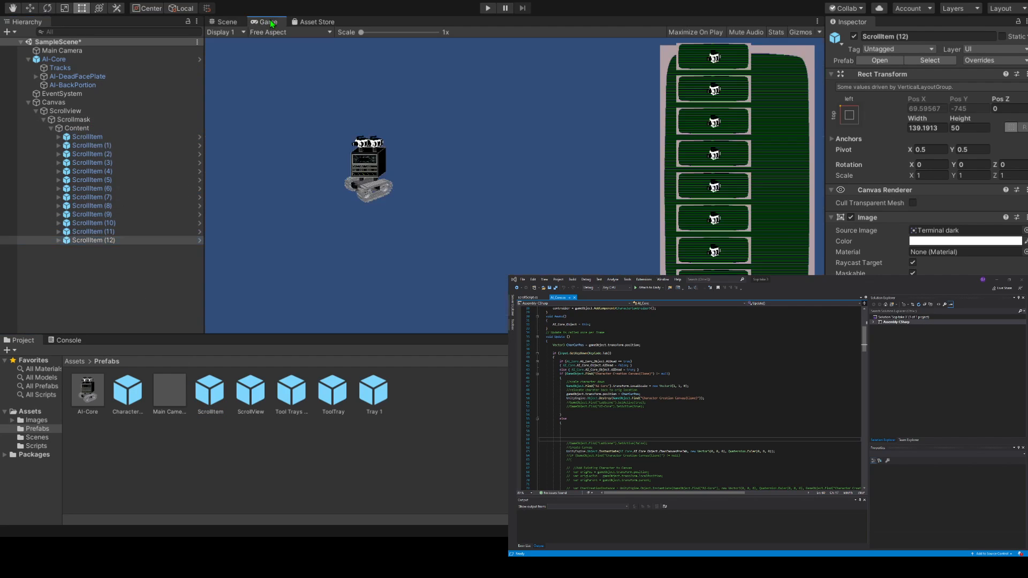
pyautogui.click(485, 8)
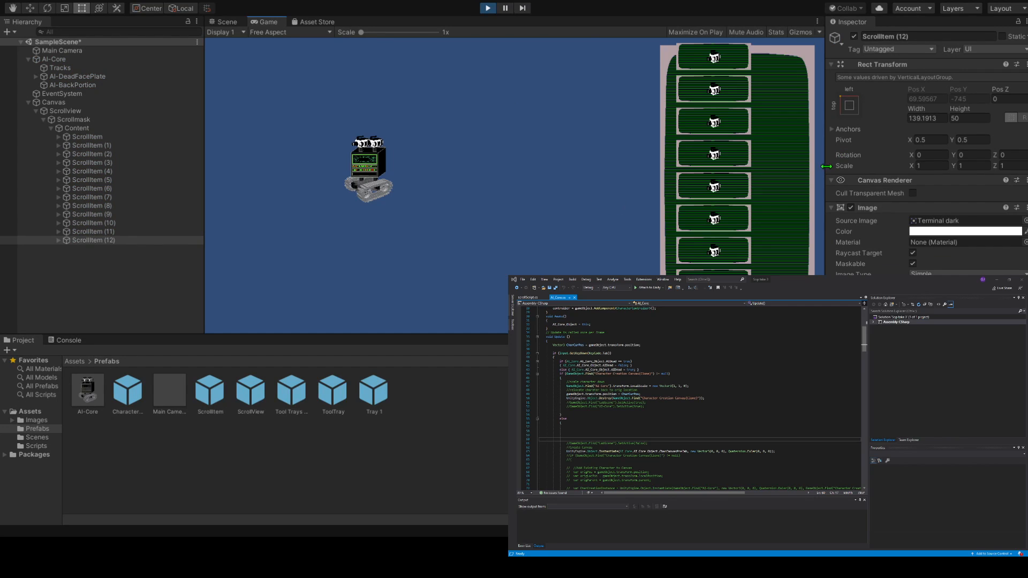
pyautogui.scroll(1, 717, 140)
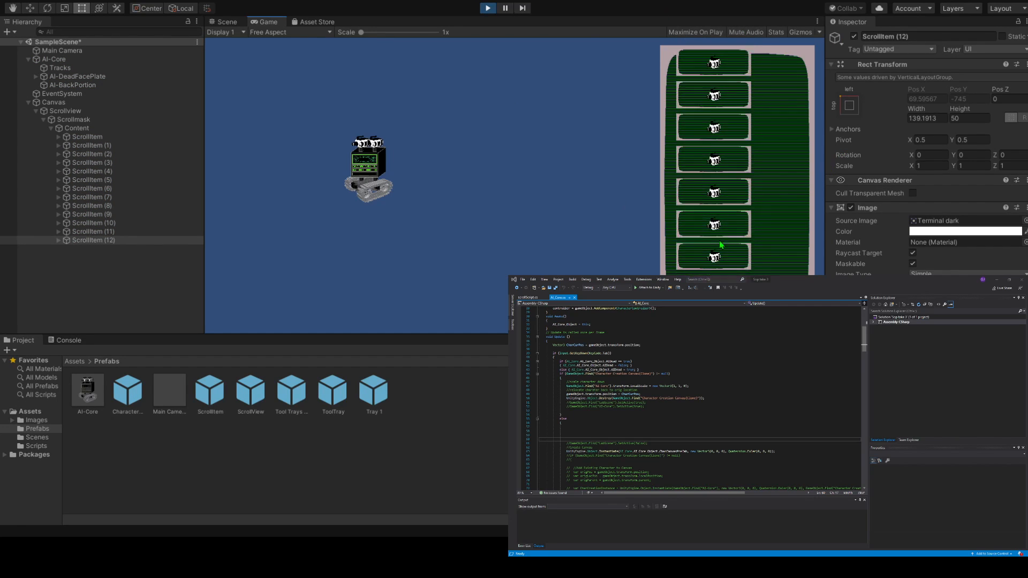
pyautogui.click(489, 8)
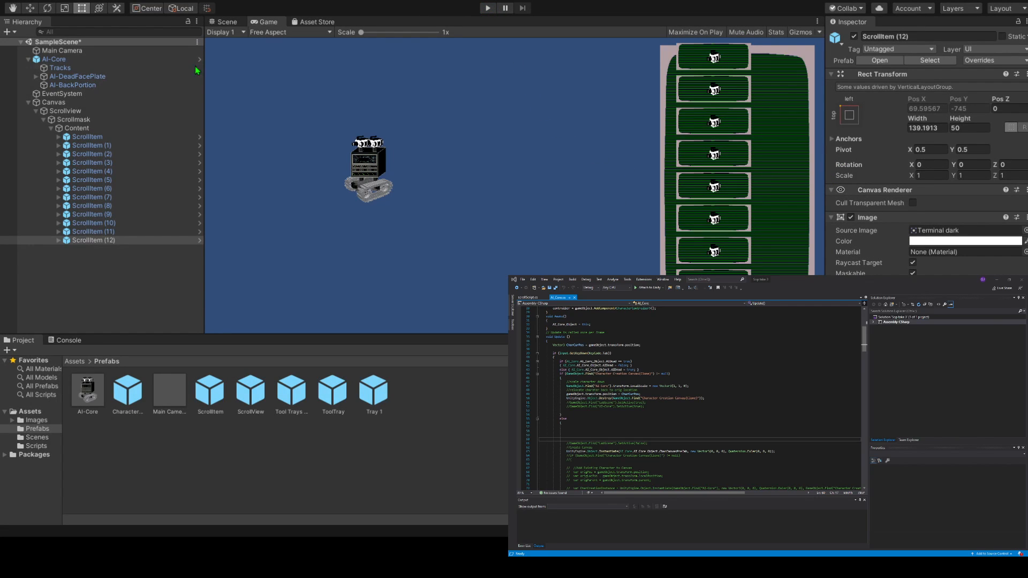
# Add a Mask component to the Scrollmask object.
pyautogui.click(85, 119)
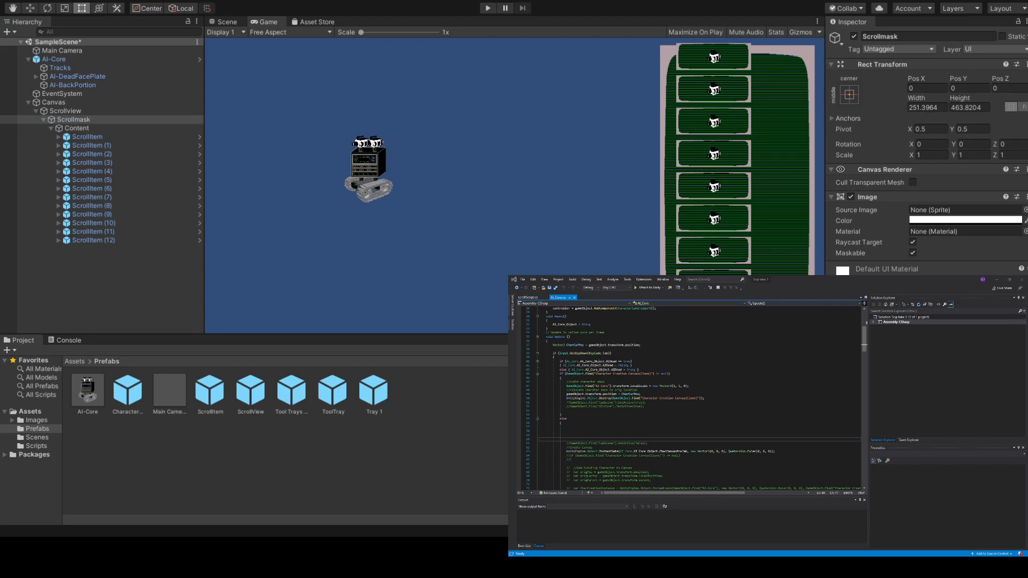
pyautogui.press('Return')
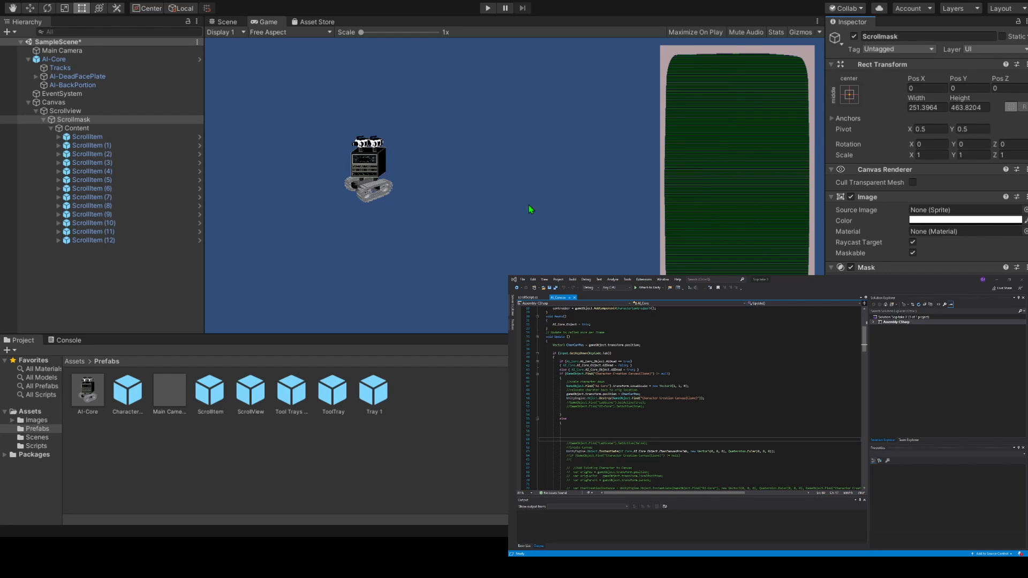
# Run the scene repeatedly in play mode to check how the masked list displays, stopping it each time.
pyautogui.click(487, 8)
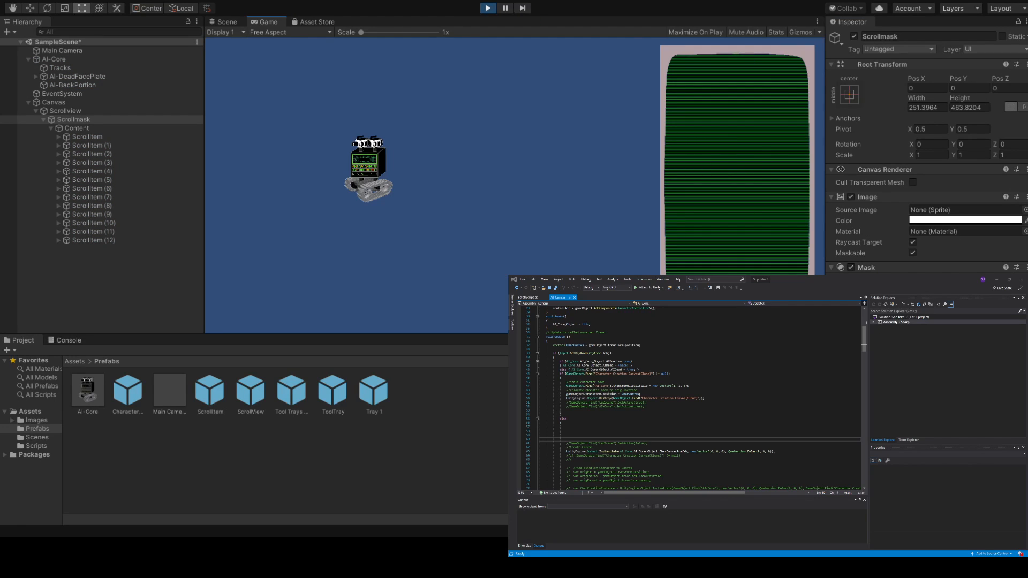
pyautogui.click(490, 8)
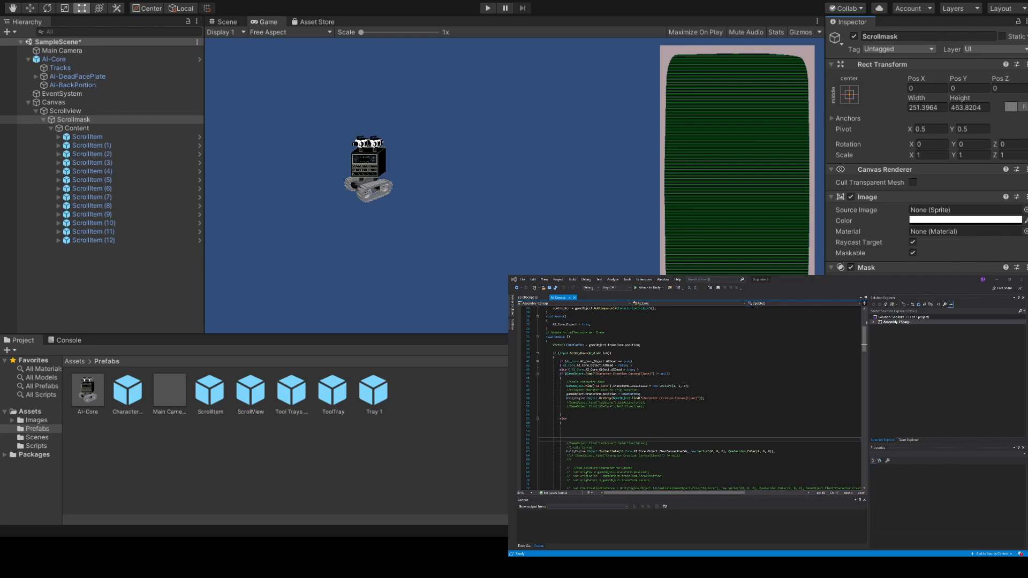
pyautogui.click(488, 9)
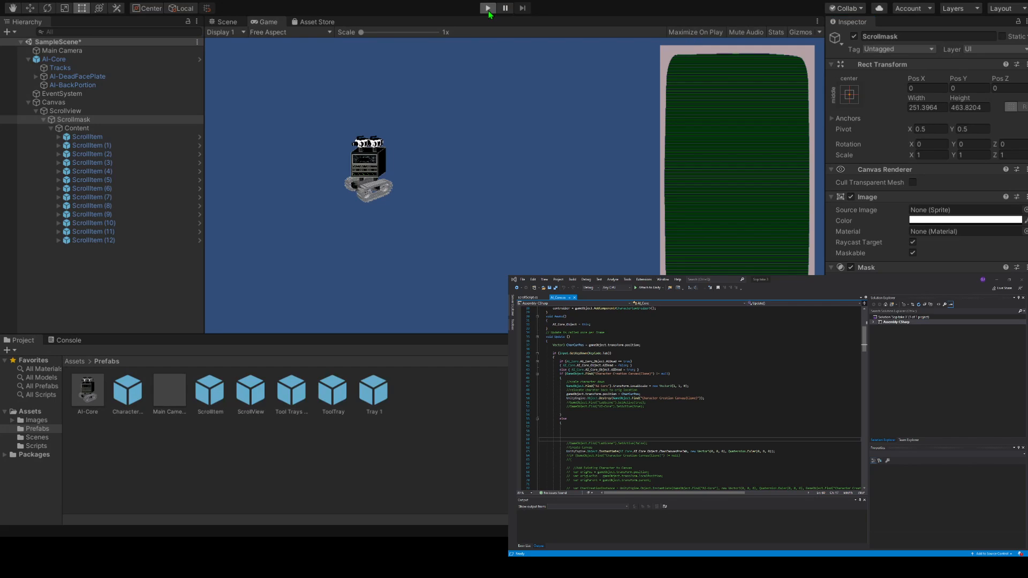
pyautogui.click(487, 9)
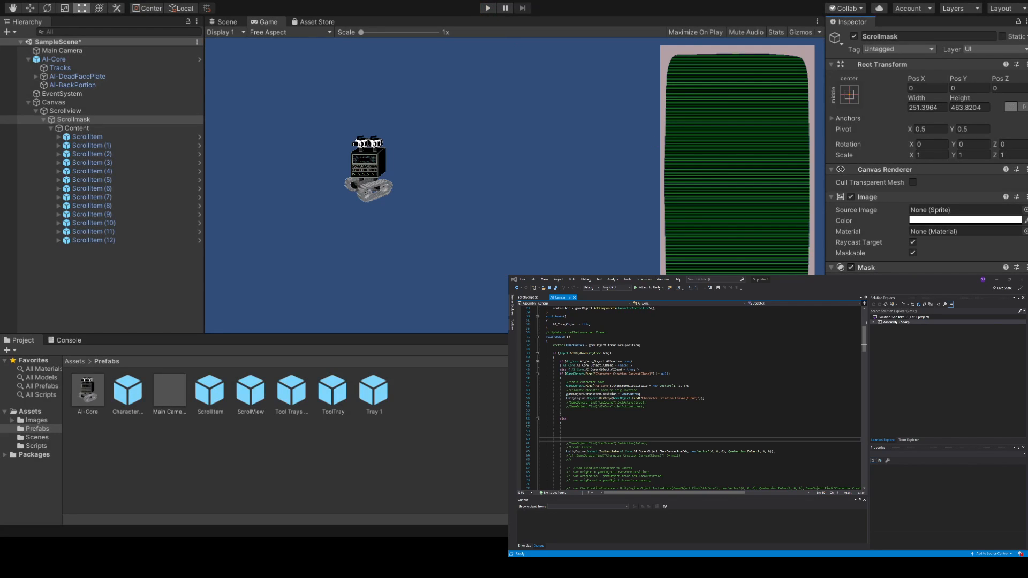
# Try moving Content out of Scrollmask to sit directly under Scrollview and deleting the Scrollmask object.
pyautogui.moveTo(86, 127); pyautogui.dragTo(72, 111)
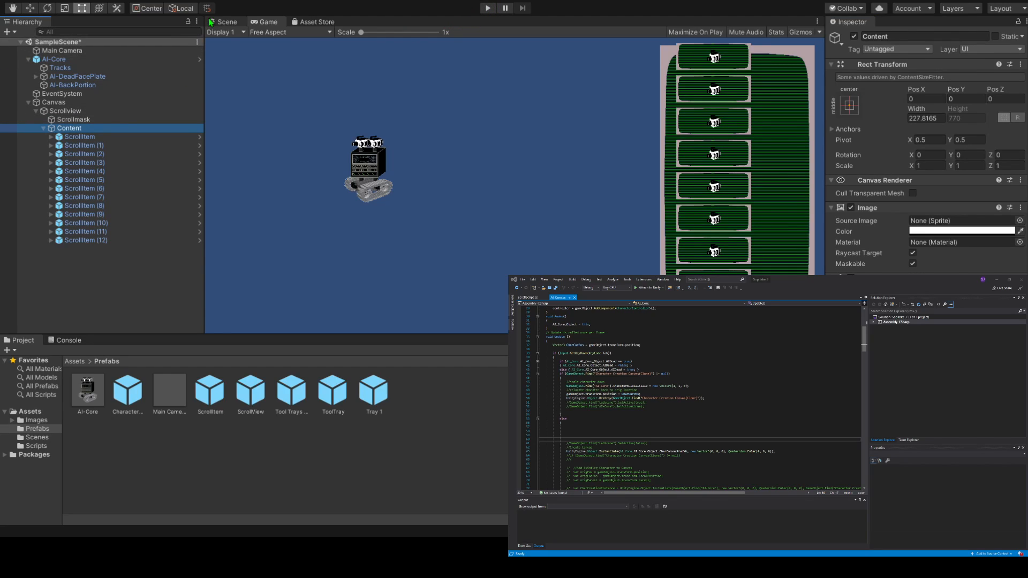
pyautogui.click(76, 118)
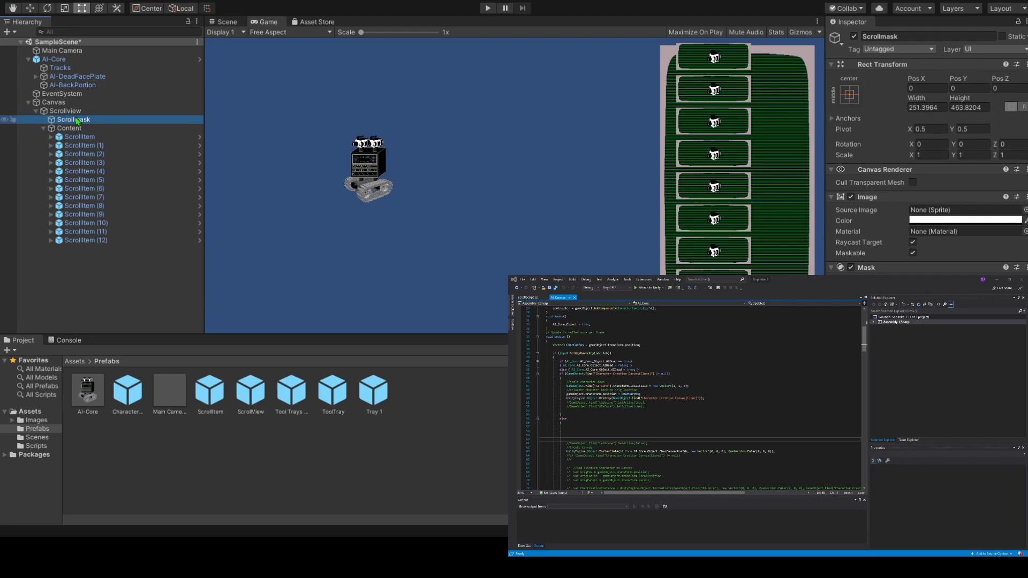
pyautogui.press('Delete')
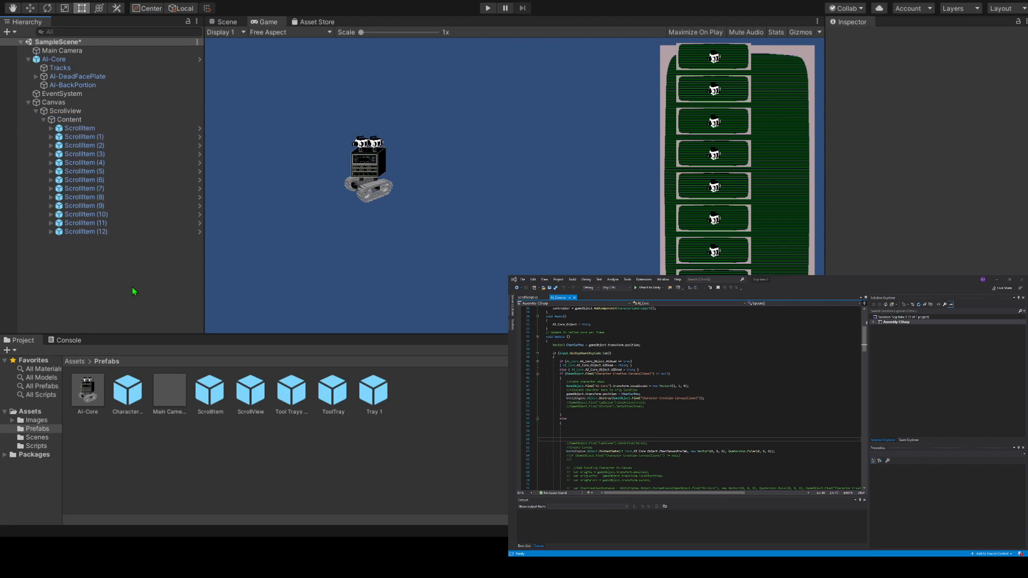
pyautogui.click(72, 119)
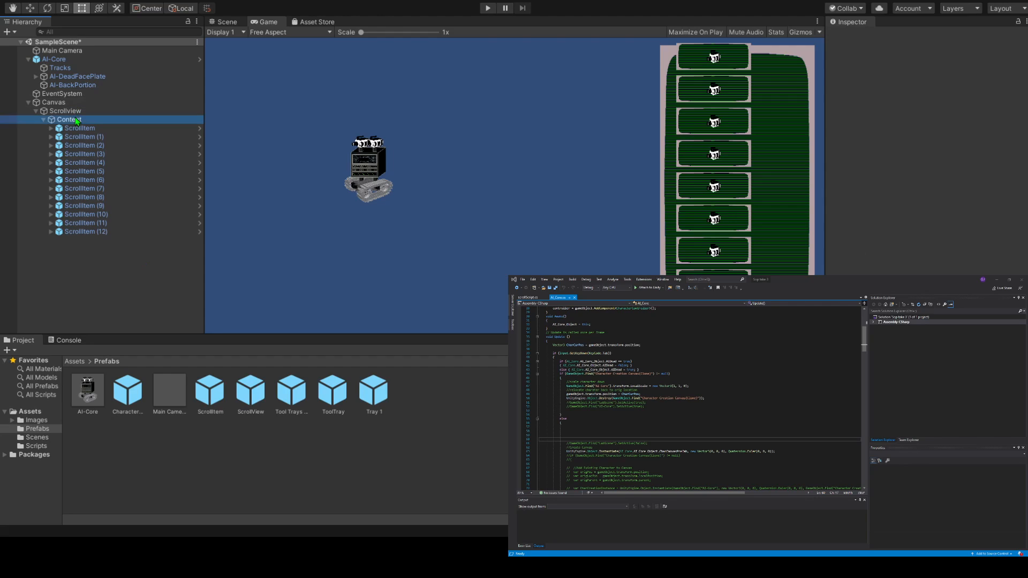
pyautogui.scroll(-3, 927, 151)
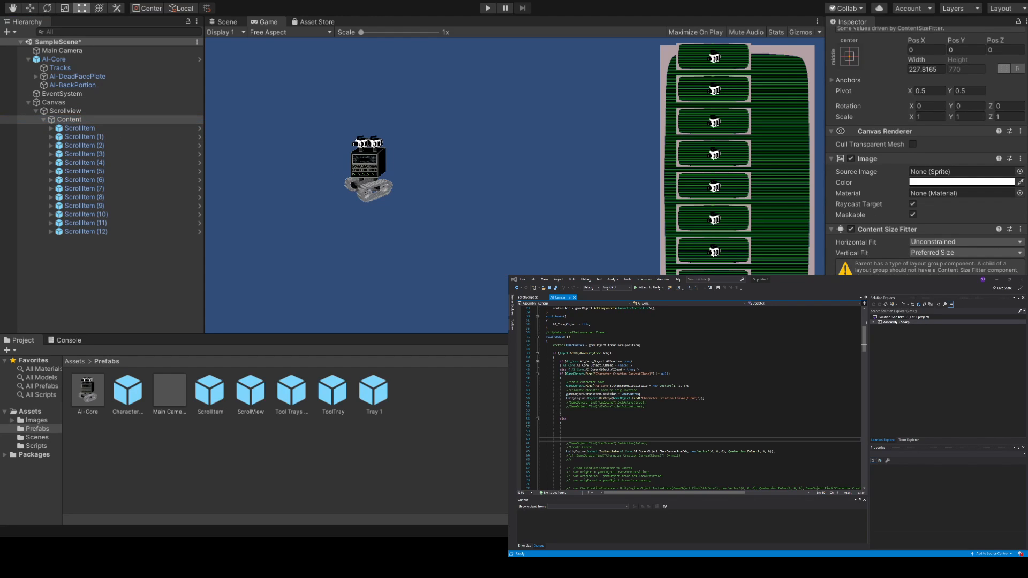
pyautogui.press('Return')
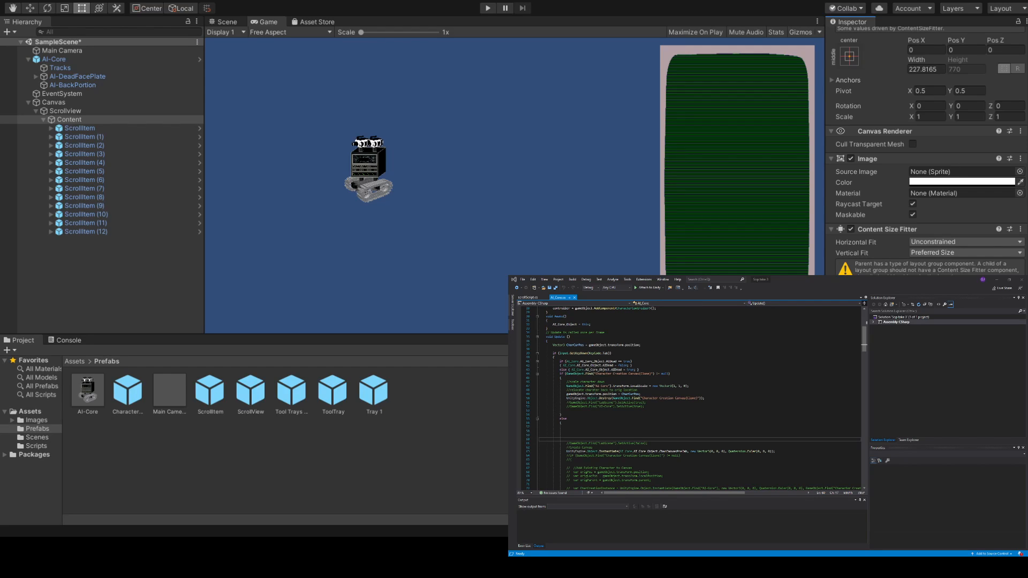
# Undo the deletion of Scrollmask and the move of Content out of it.
pyautogui.hotkey('ctrl', 'z')
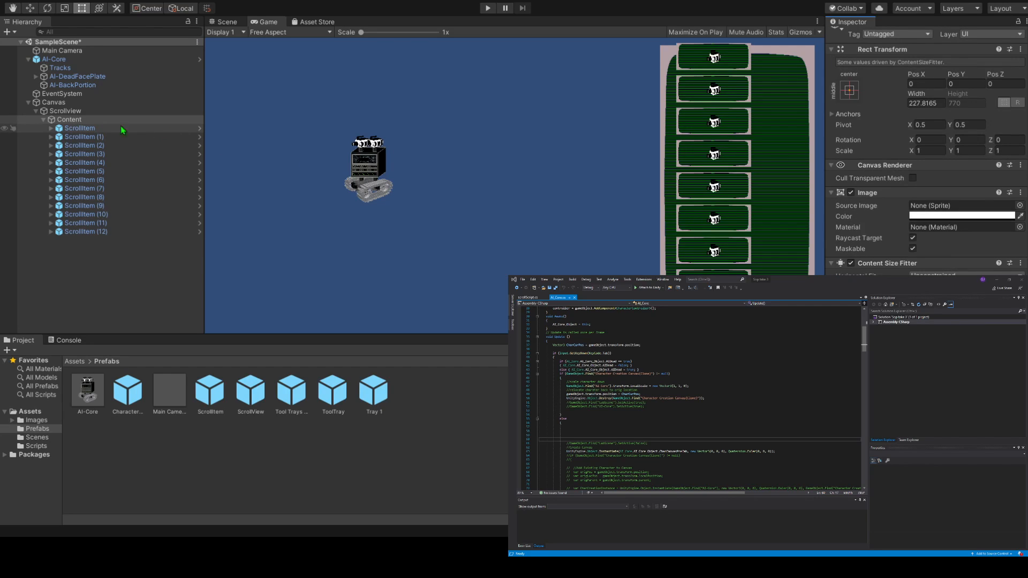
pyautogui.hotkey('ctrl', 'z')
pyautogui.hotkey('ctrl', 'z')
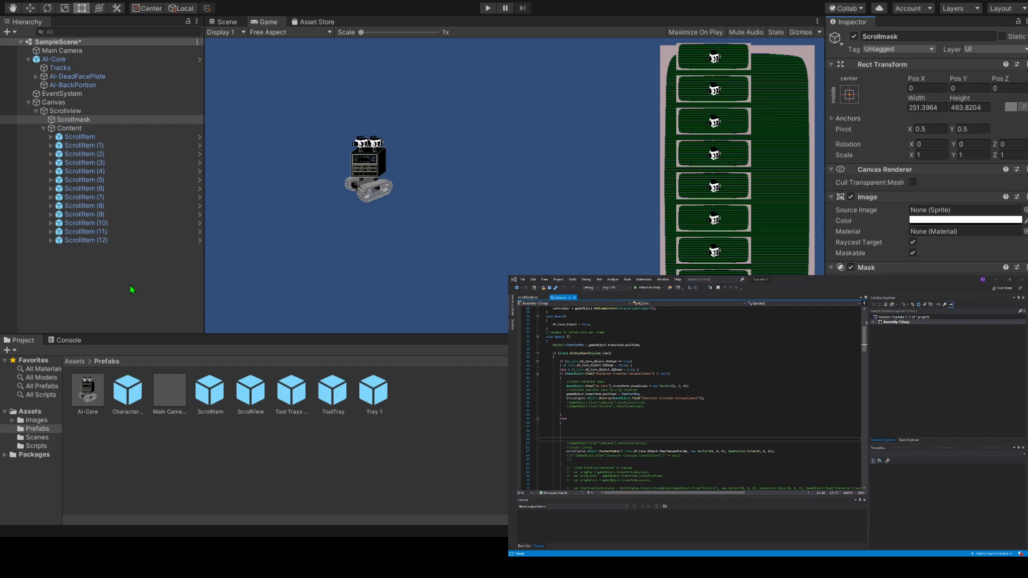
pyautogui.hotkey('ctrl', 'z')
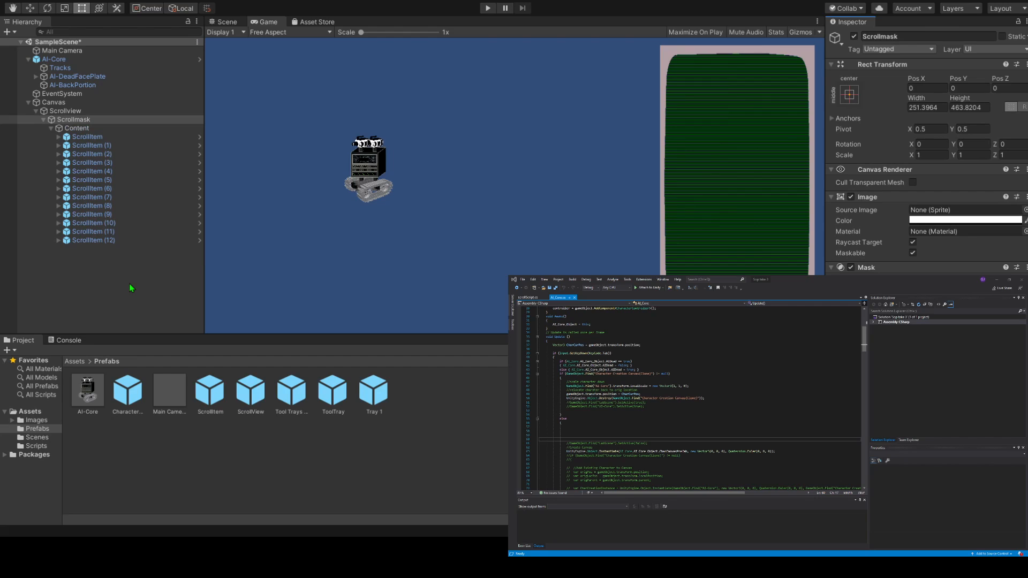
# Examine the Rect Transform anchors of Content and compare them with those of Scrollview.
pyautogui.click(79, 120)
pyautogui.click(78, 128)
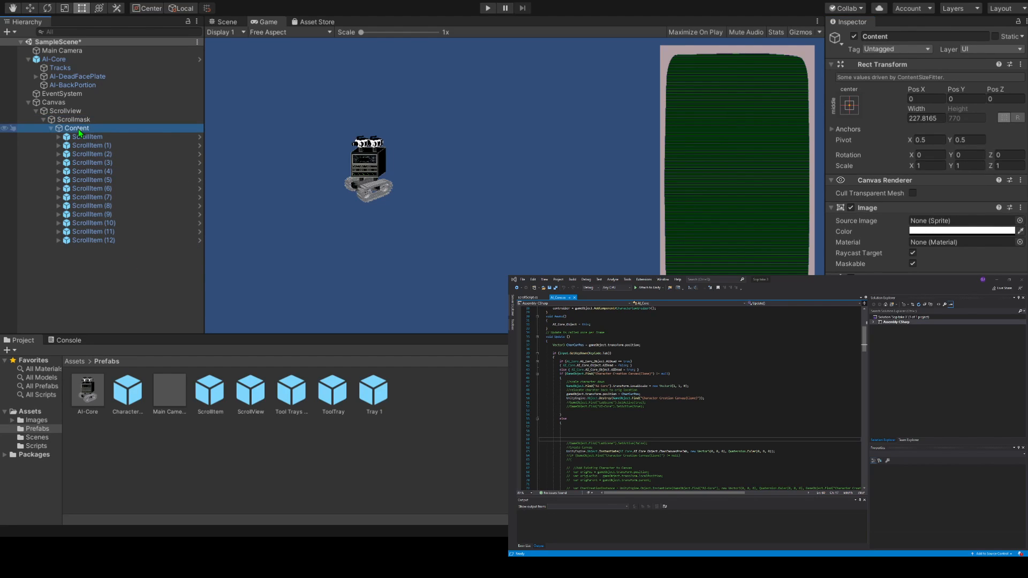
pyautogui.click(832, 129)
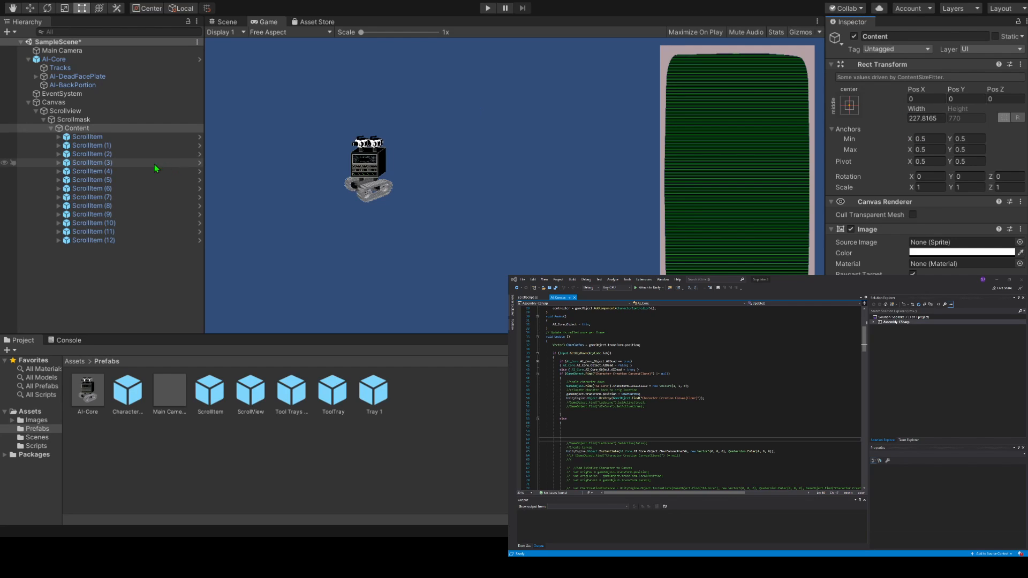
pyautogui.click(70, 113)
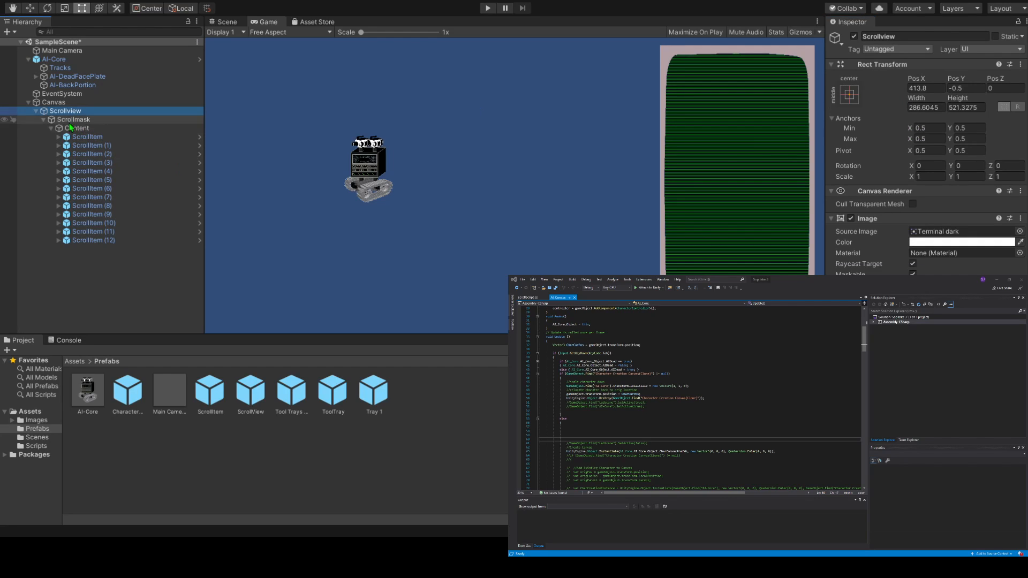
# Move Content directly under Scrollview to compare the unmasked display, and return it under Scrollmask.
pyautogui.click(79, 129)
pyautogui.moveTo(79, 129); pyautogui.dragTo(66, 111)
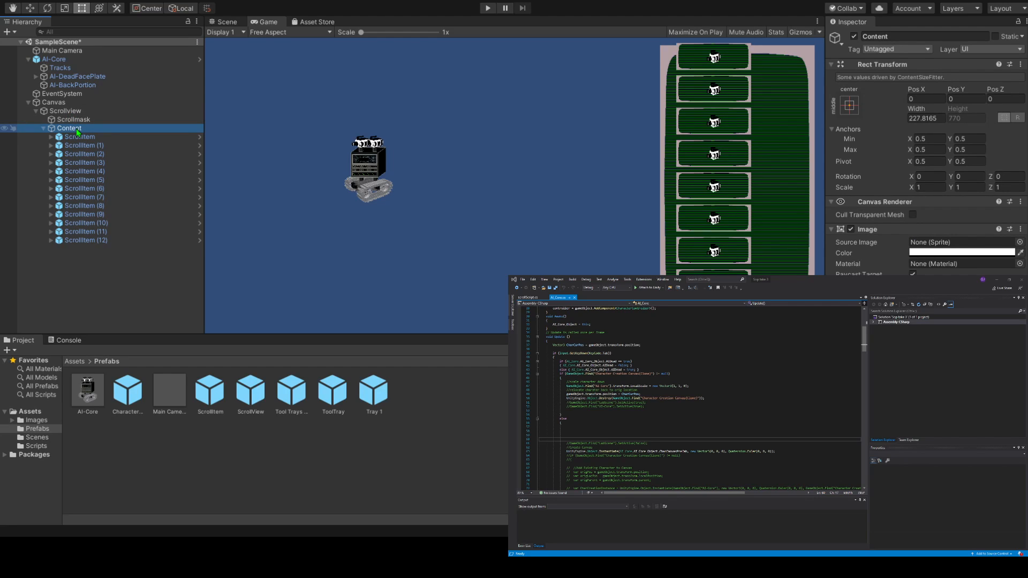
pyautogui.moveTo(78, 131); pyautogui.dragTo(76, 121)
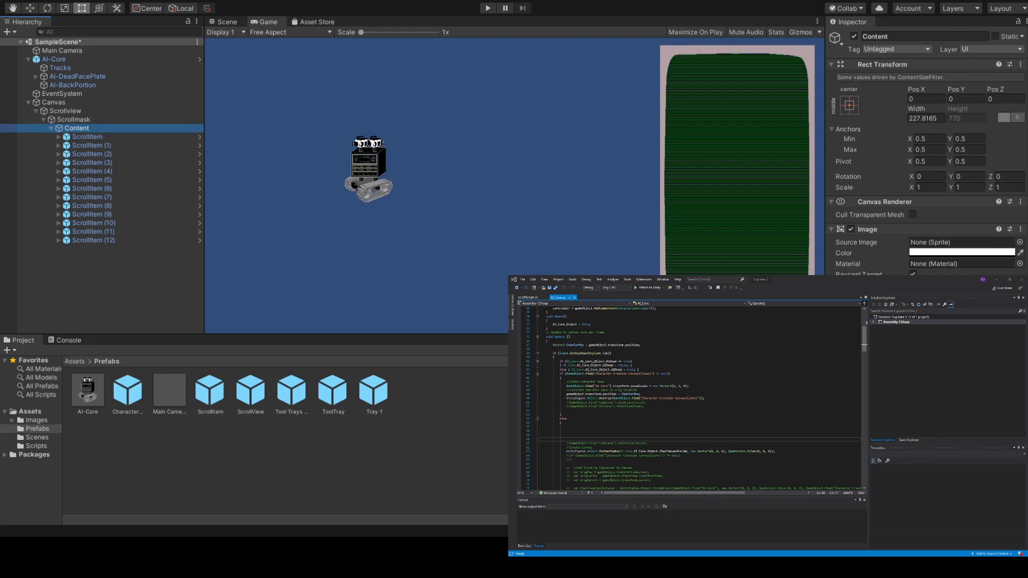
pyautogui.scroll(-2, 926, 161)
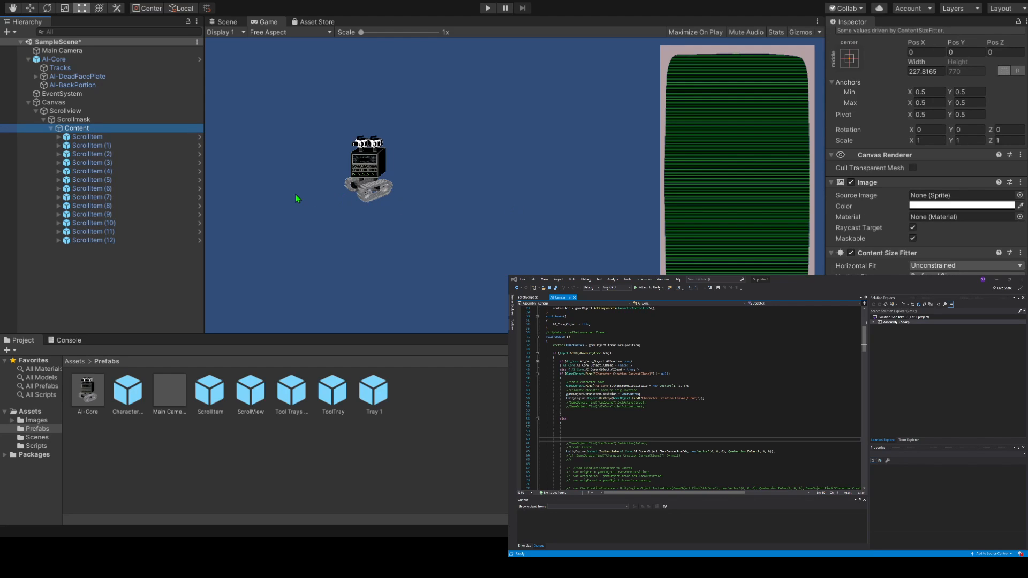
# Reparent Content directly under Scrollview, test scrolling the unmasked list in play mode, and stop play mode.
pyautogui.moveTo(76, 129); pyautogui.dragTo(72, 111)
pyautogui.click(488, 9)
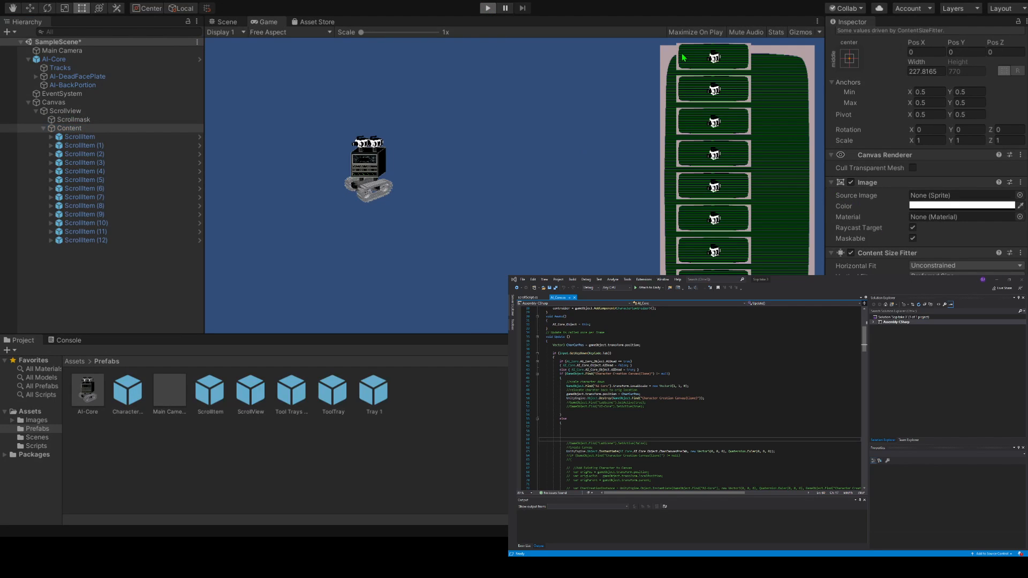
pyautogui.scroll(-5, 771, 81)
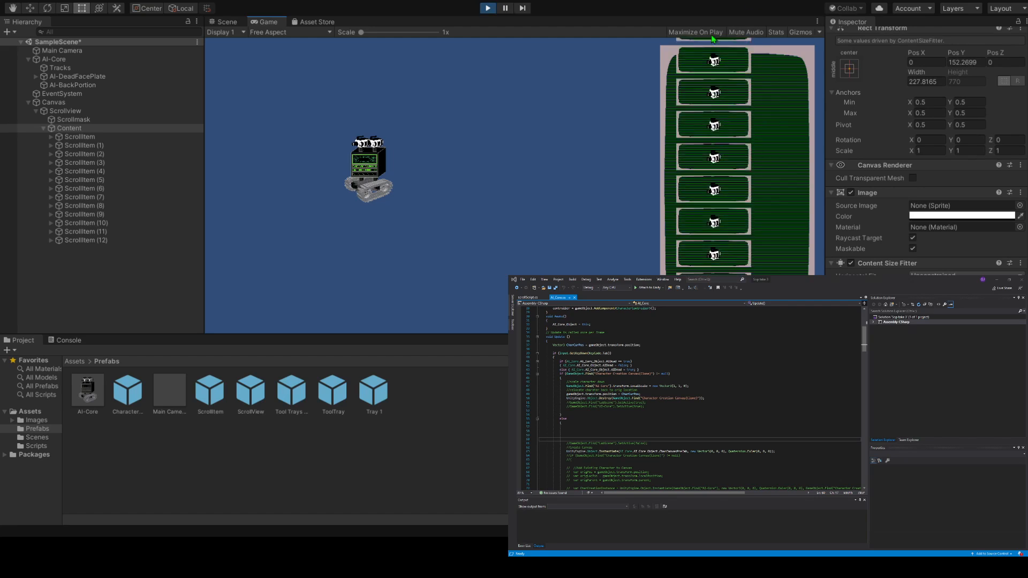
pyautogui.moveTo(725, 79); pyautogui.dragTo(724, 268)
pyautogui.moveTo(718, 188); pyautogui.dragTo(706, 266)
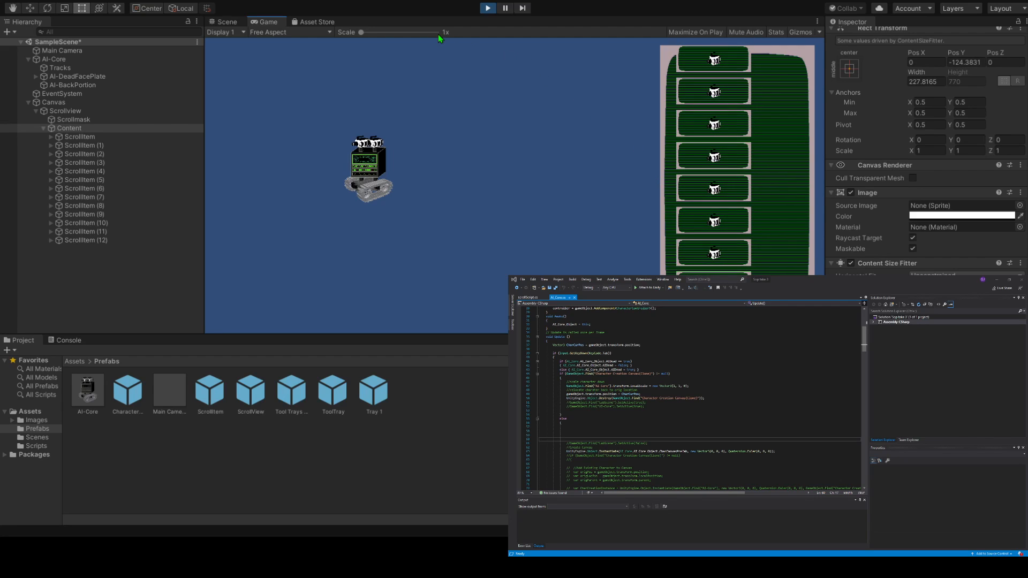
pyautogui.click(489, 9)
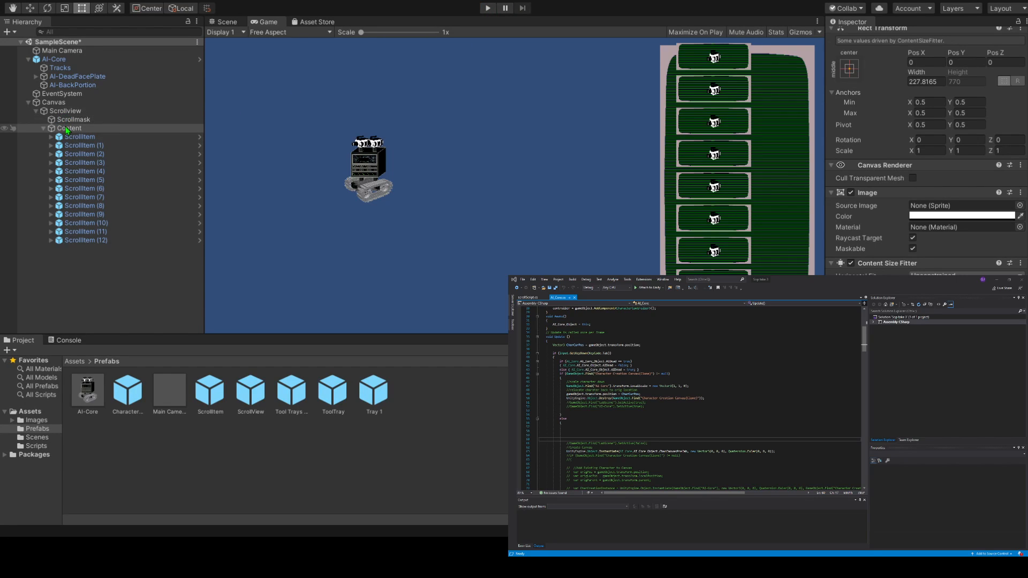
# Delete the Canvas object from the scene and open the ScrollView prefab for editing.
pyautogui.click(61, 103)
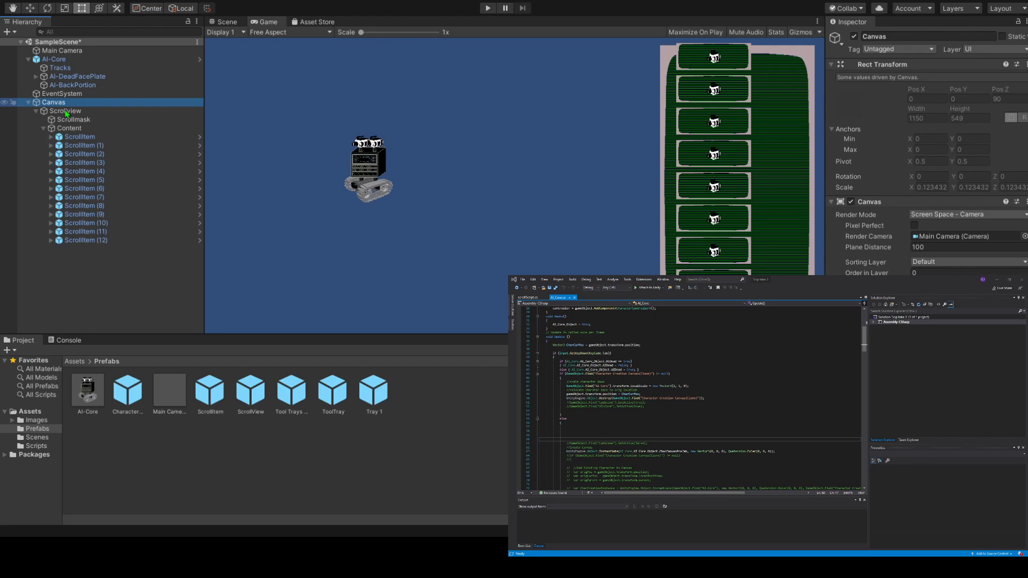
pyautogui.press('Delete')
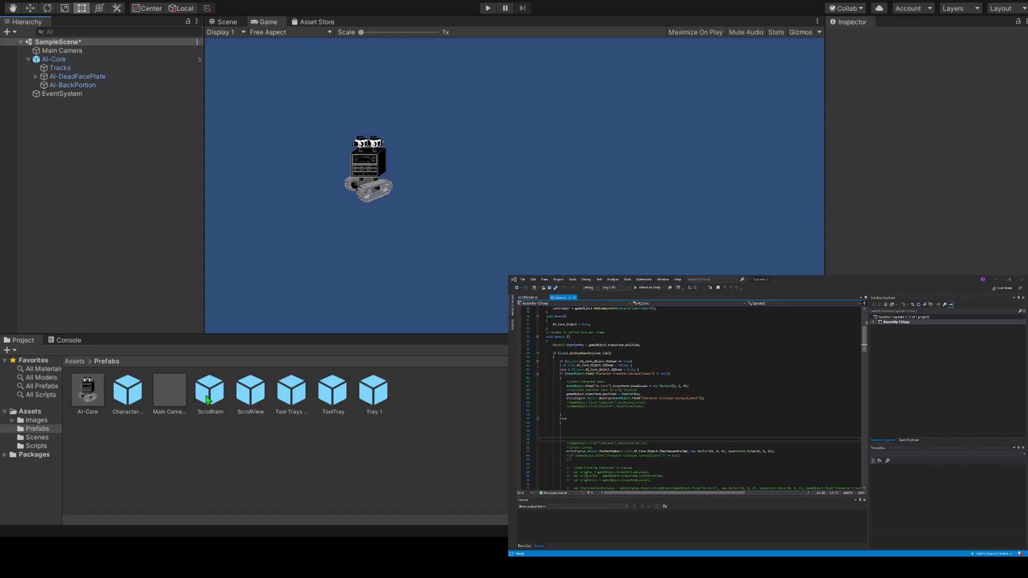
pyautogui.doubleClick(250, 392)
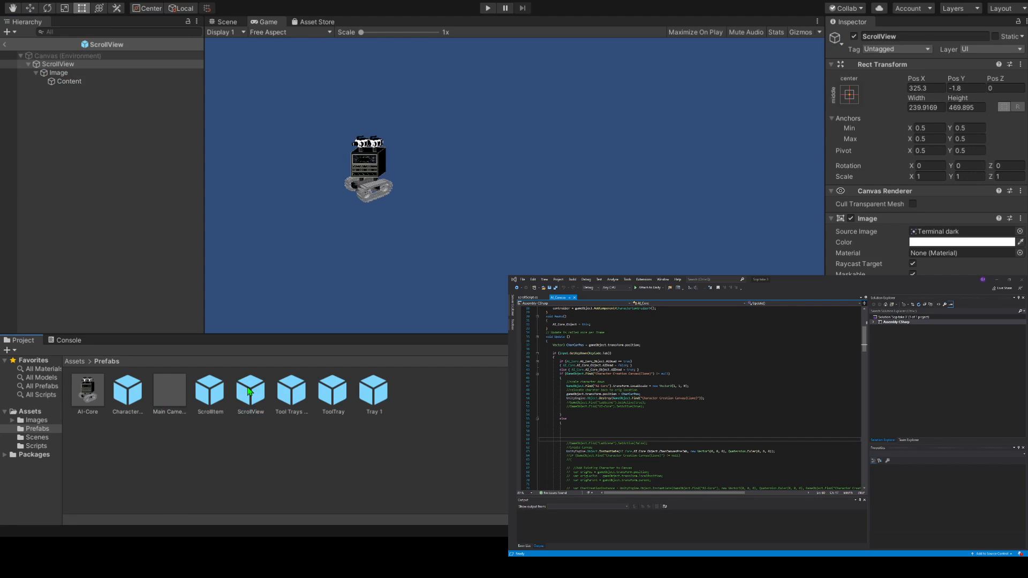
# Examine the ScrollView prefab in the Scene view, including the size and settings of its Image child.
pyautogui.click(59, 64)
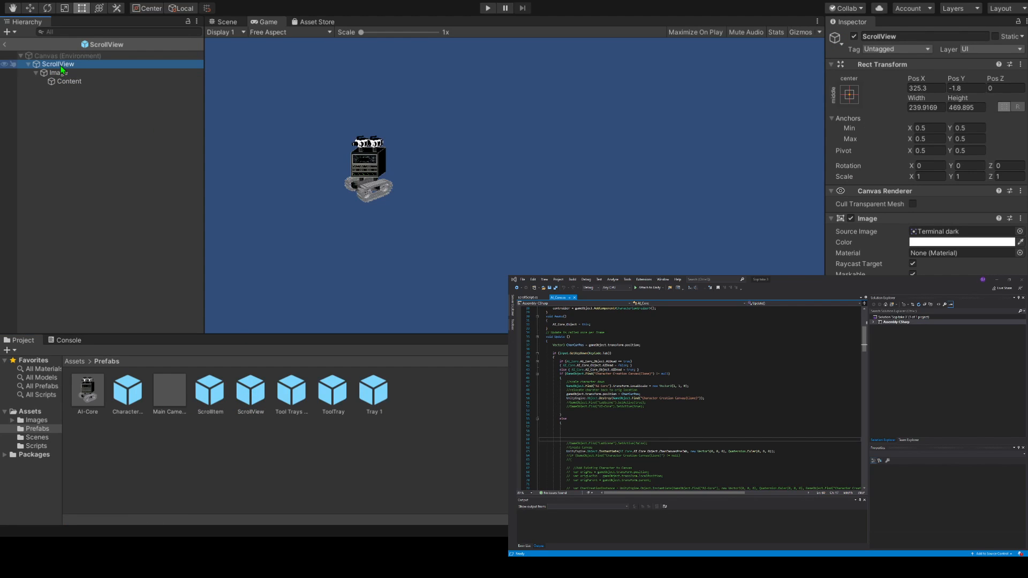
pyautogui.click(232, 23)
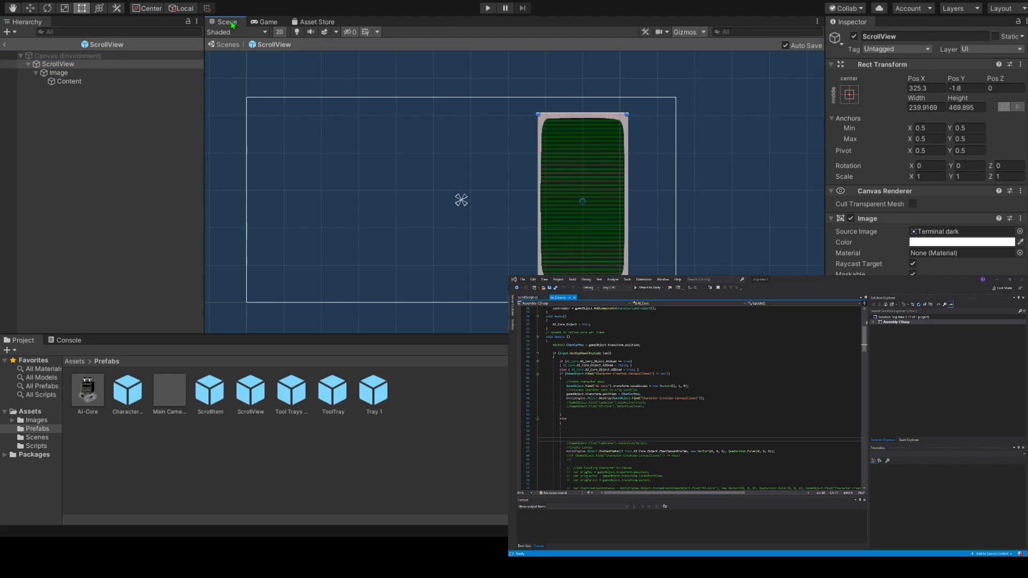
pyautogui.scroll(3, 778, 243)
pyautogui.moveTo(646, 184); pyautogui.dragTo(739, 214, button='middle')
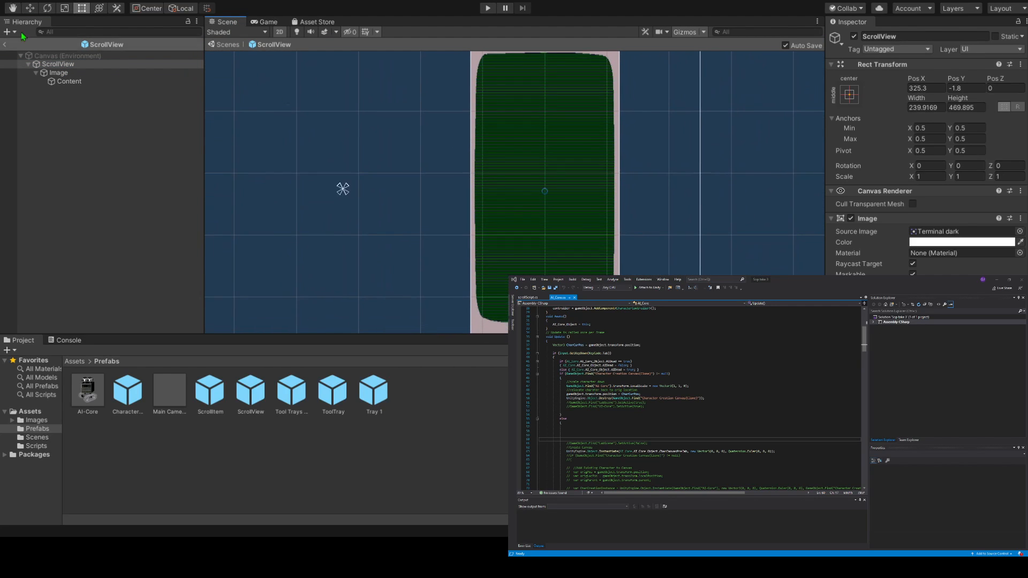
pyautogui.click(61, 74)
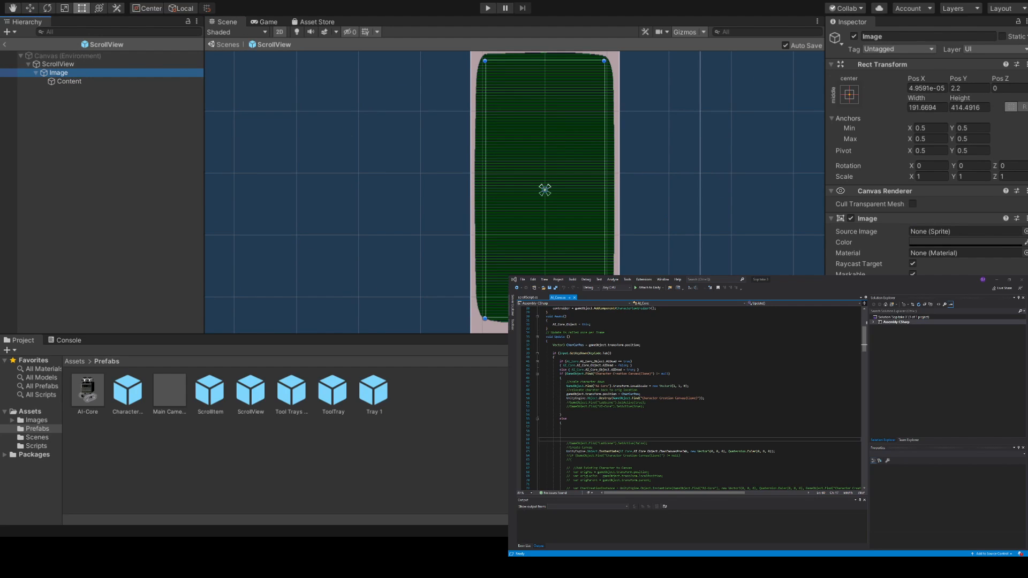
pyautogui.click(912, 321)
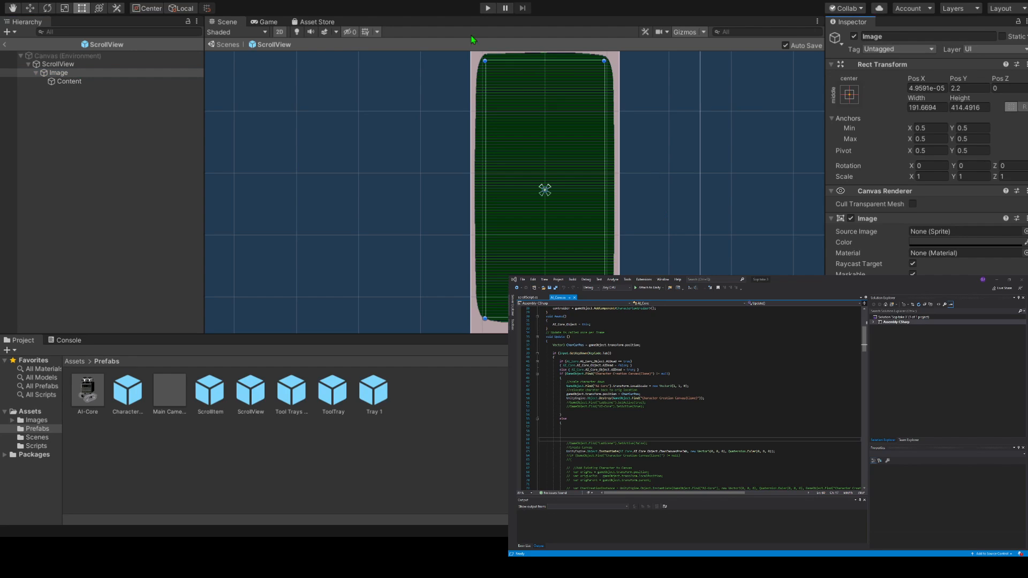
# Run the scene, open the character creation screen, and test scrolling its item list.
pyautogui.click(487, 9)
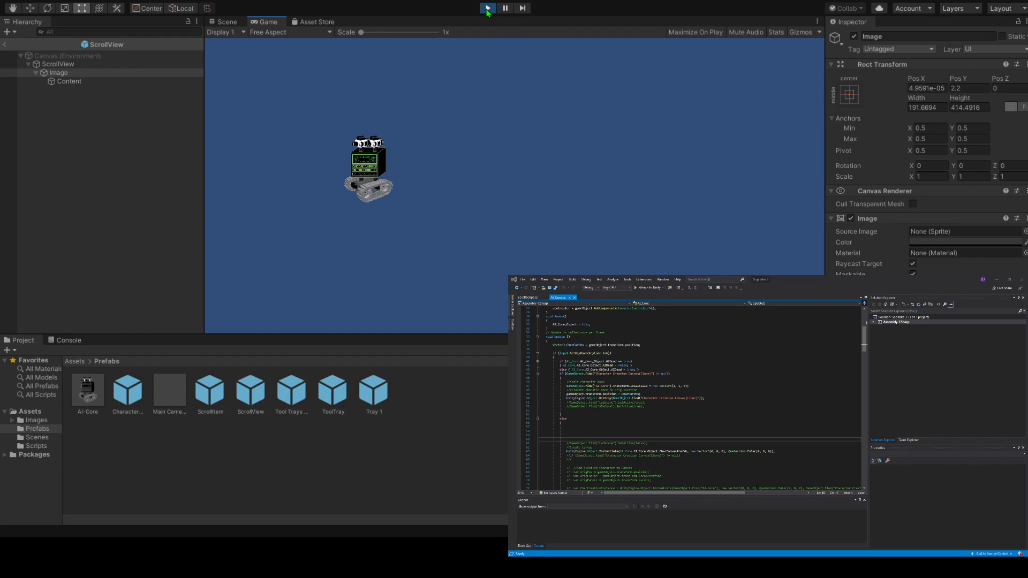
pyautogui.press('Tab')
pyautogui.moveTo(672, 237); pyautogui.dragTo(699, 223)
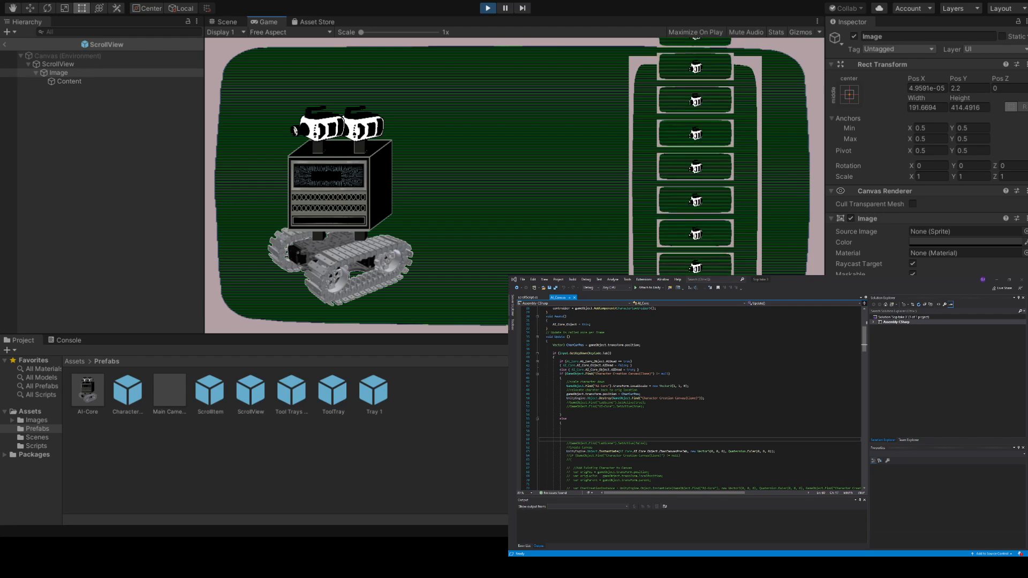